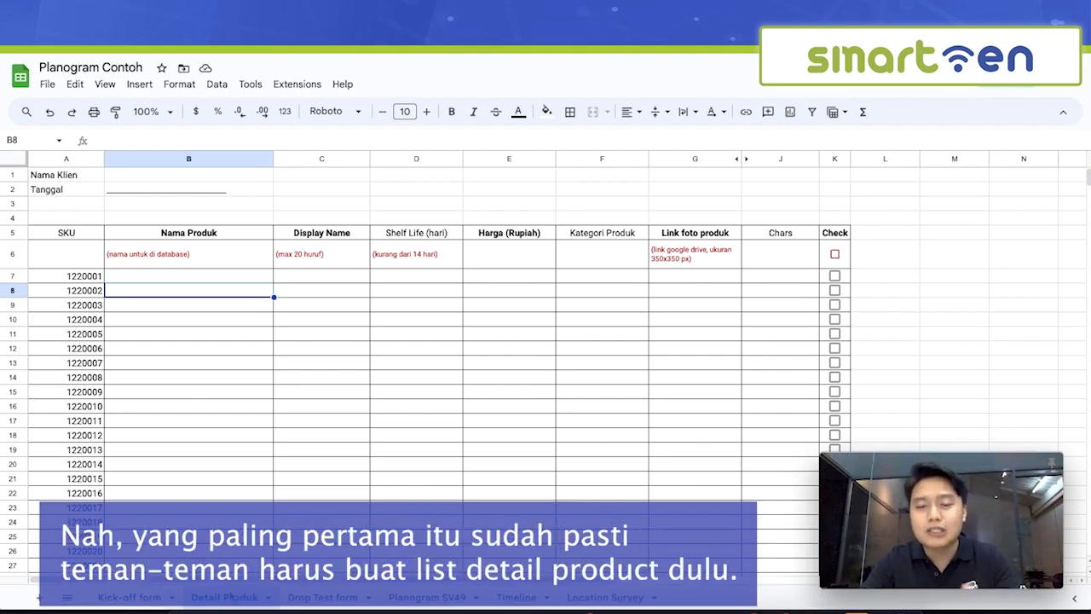
Set the Jenis VM value on the Drop Test form sheet to SV49
click(313, 598)
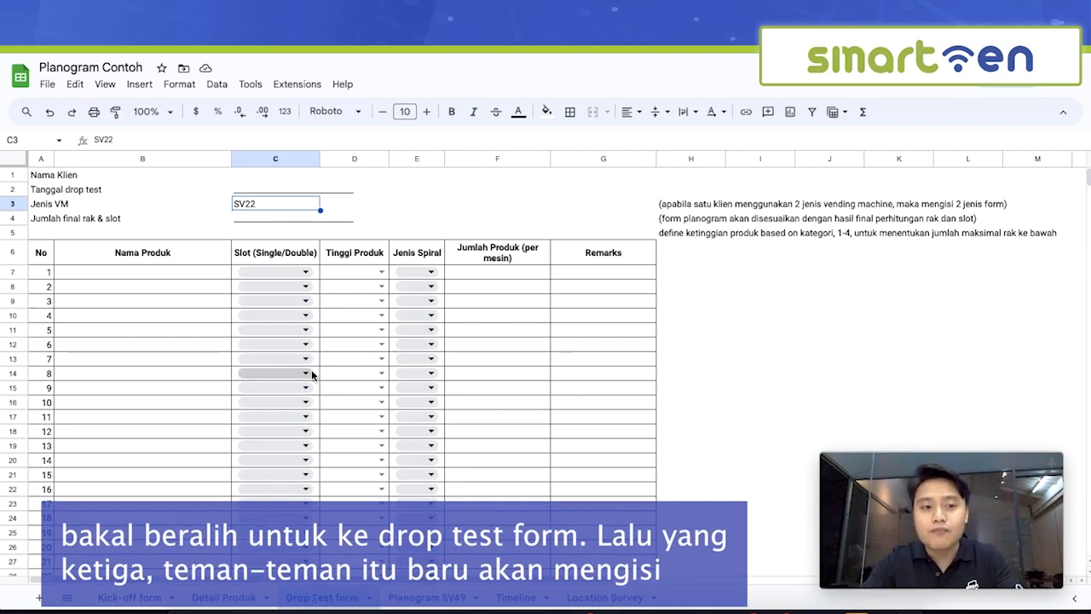
click(418, 599)
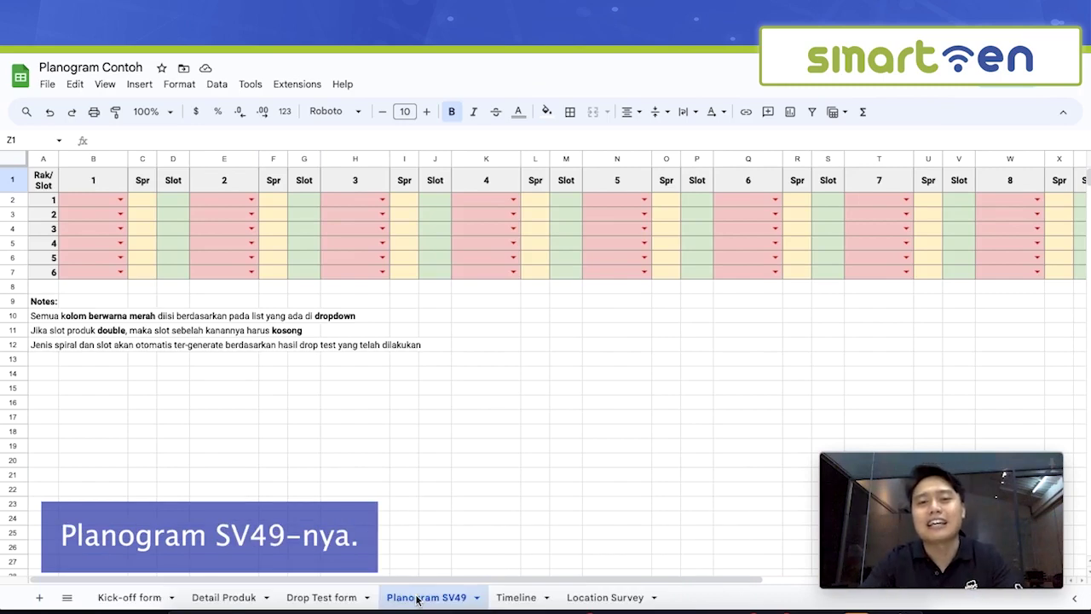
click(329, 596)
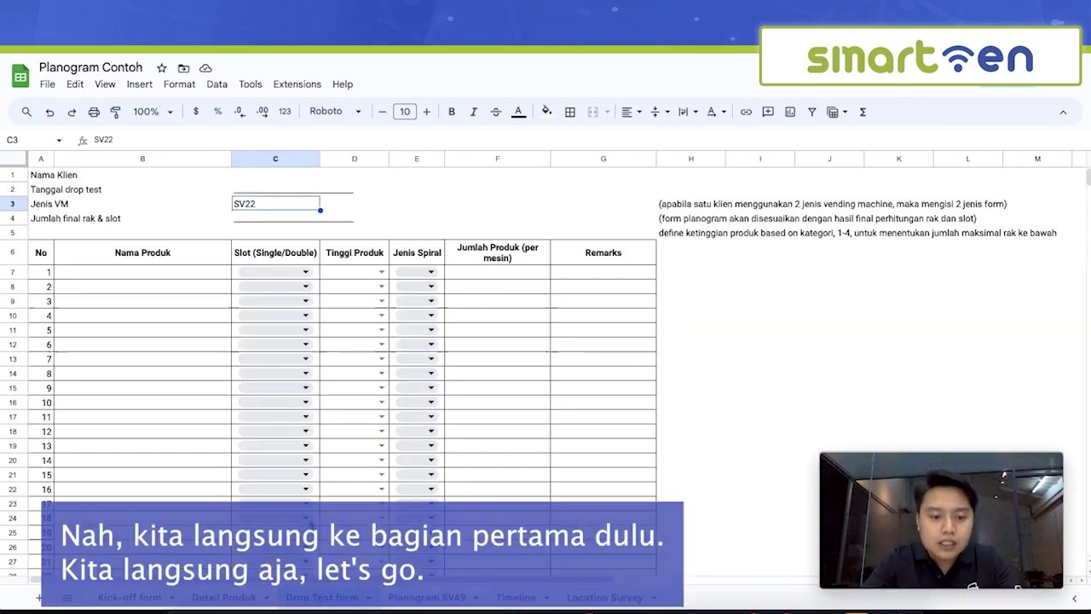
double_click(260, 202)
key(ctrl+a)
key(BackSpace)
text(SV49)
key(Return)
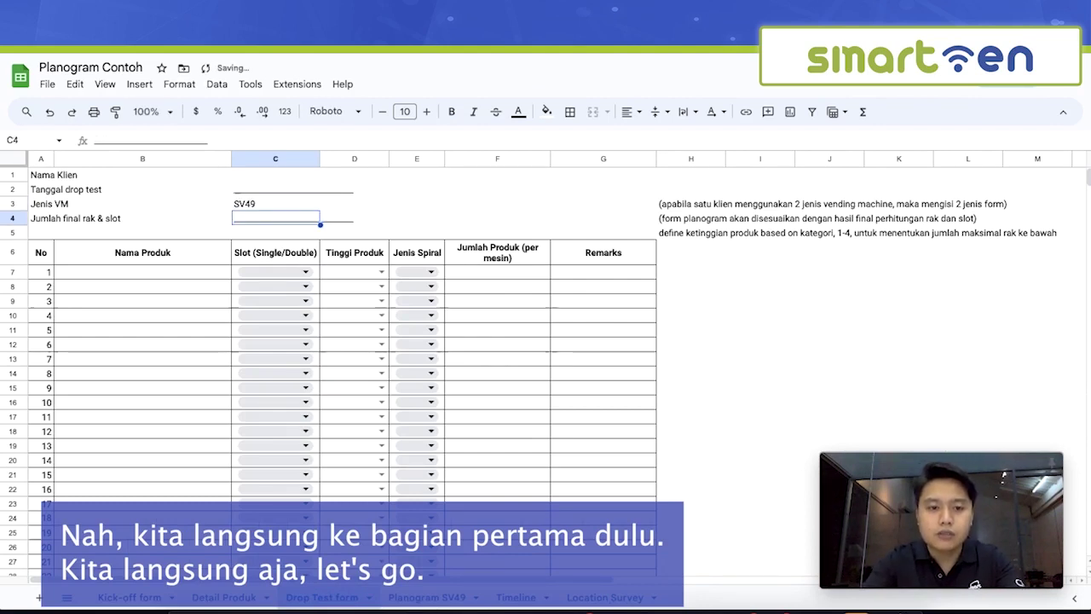
On the Detail Produk sheet, enter "Air mineral 600 ml" as the Nama Produk for SKU 1220001
click(230, 597)
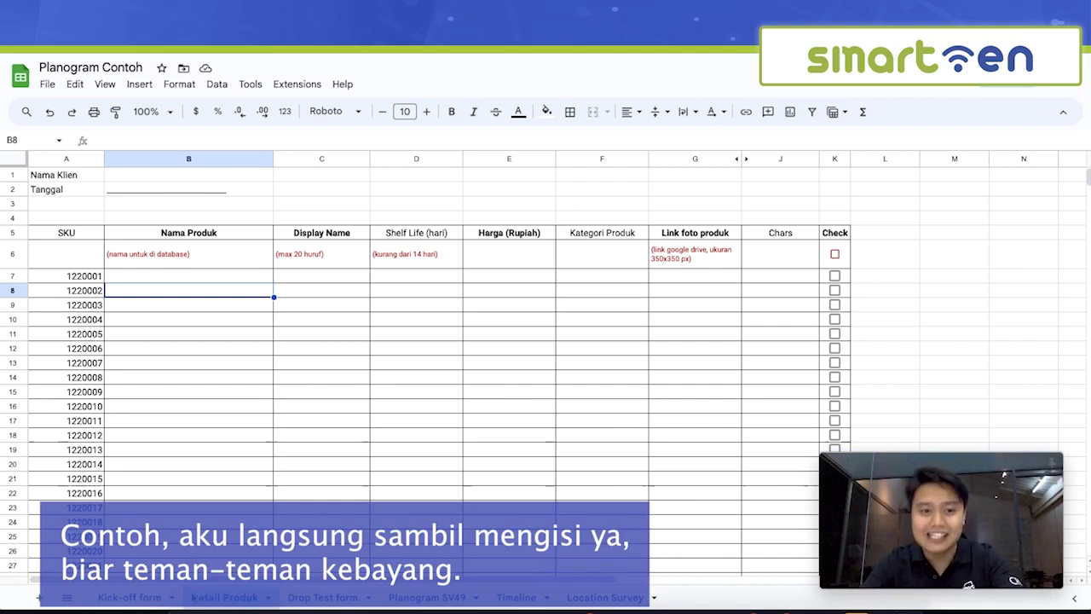
click(161, 276)
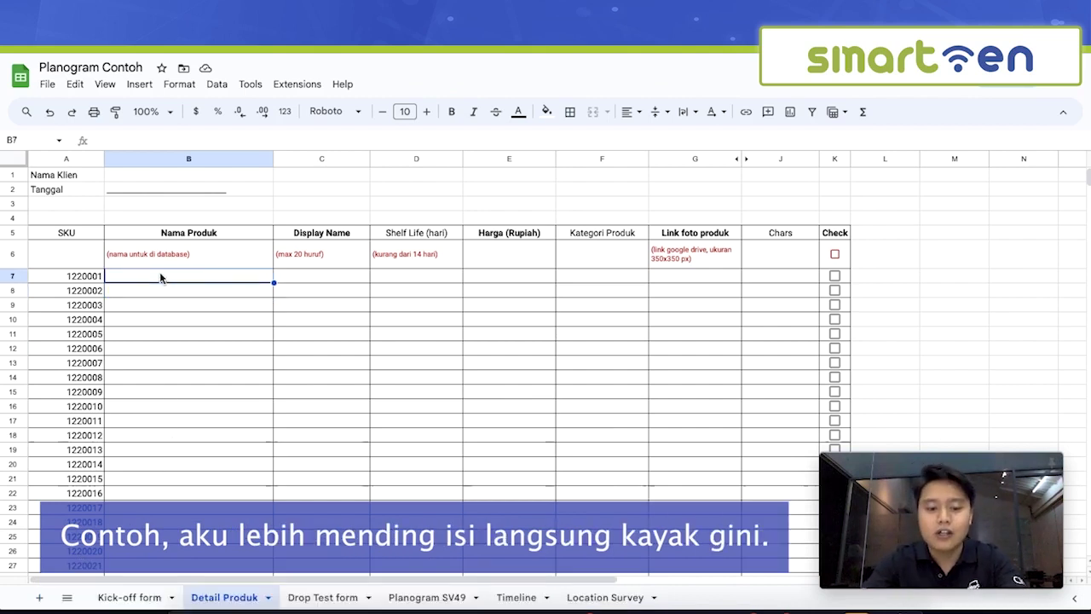
text(a)
key(BackSpace)
text(Air mineral 6)
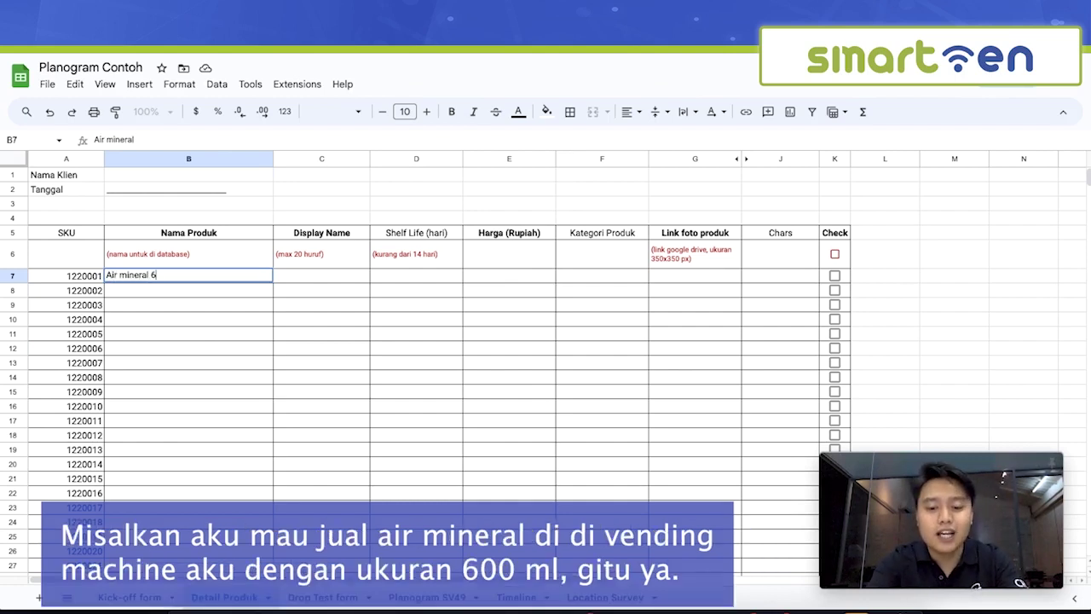
text(00 ml)
key(Return)
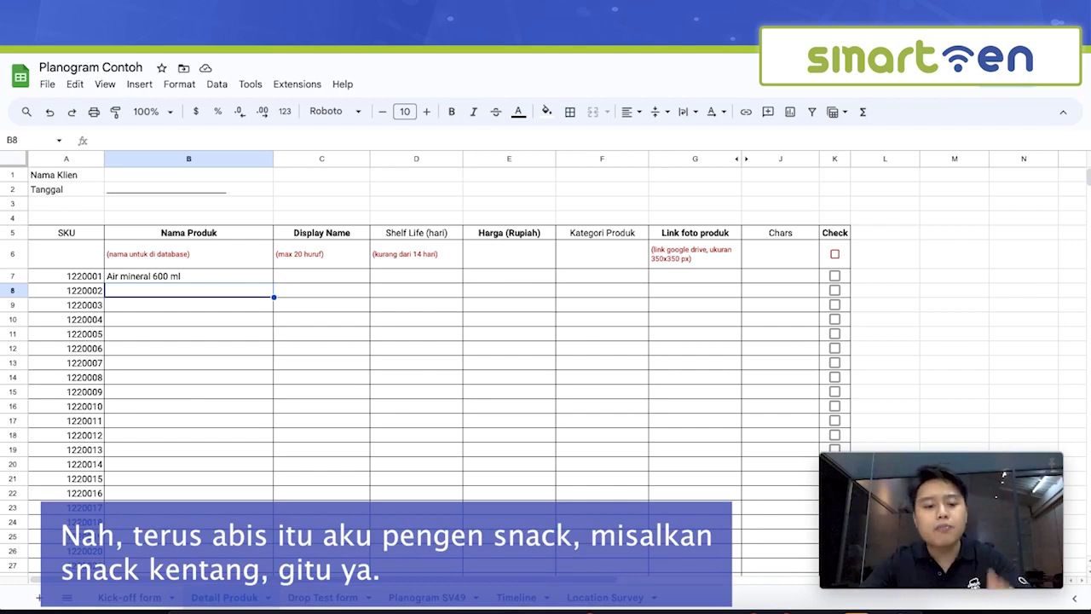
Enter "Snack Kentang 40gr" as the Nama Produk for SKU 1220002
text(Snack)
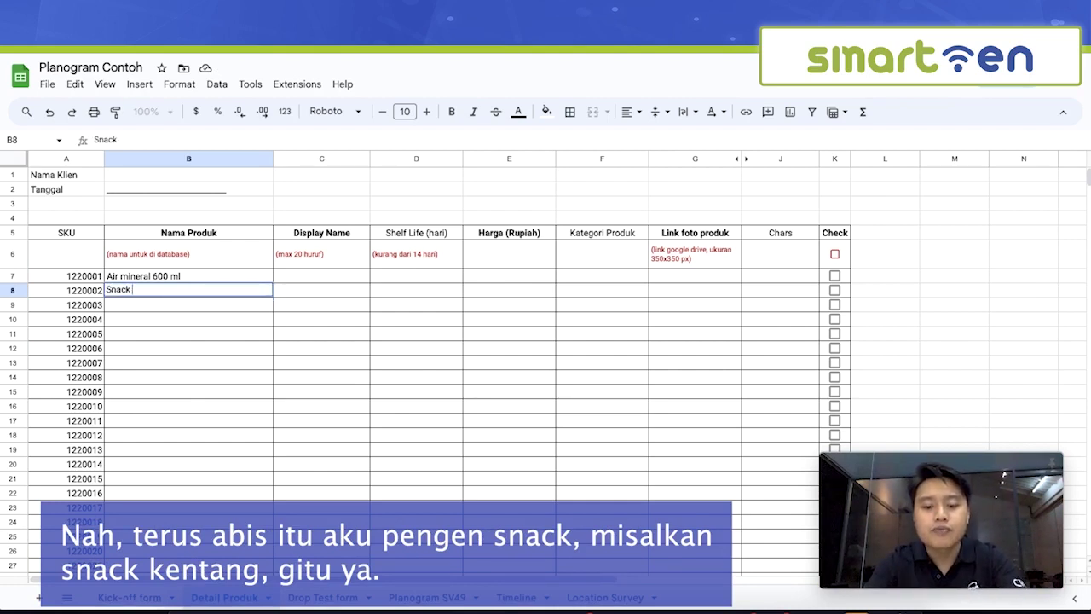
text( kENTANG)
key(BackSpace)
key(BackSpace)
key(BackSpace)
key(BackSpace)
key(BackSpace)
key(BackSpace)
key(BackSpace)
text(Ken)
key(BackSpace)
key(BackSpace)
text(entang)
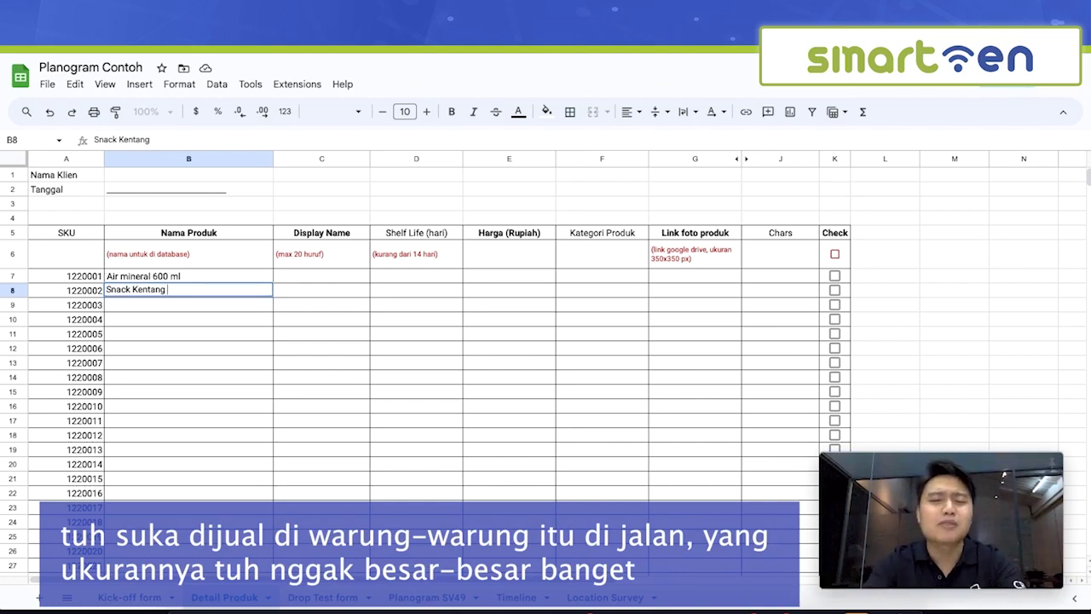
text( 40g)
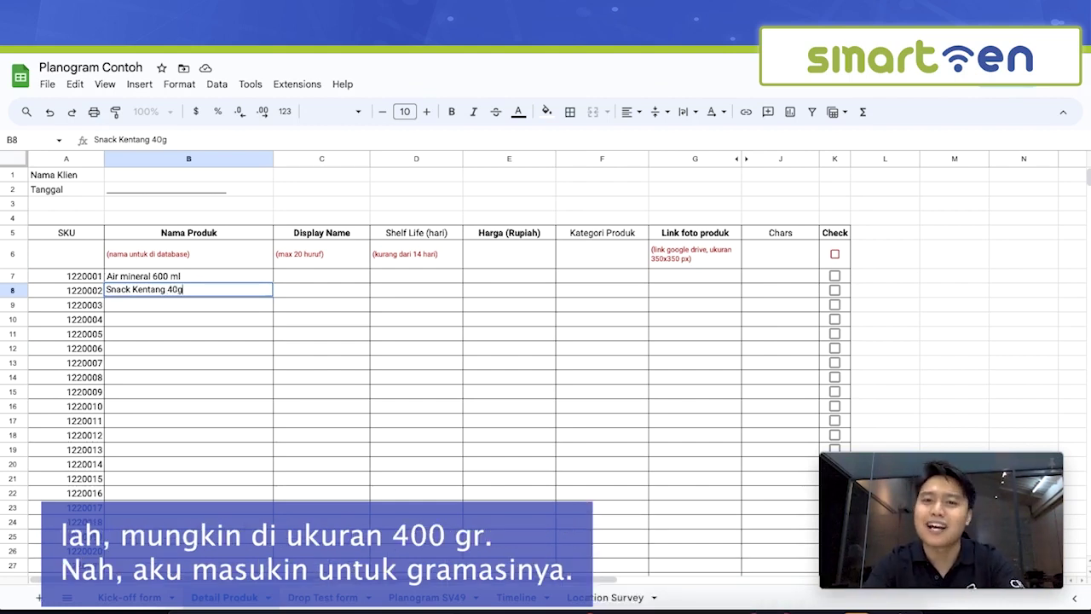
text(r)
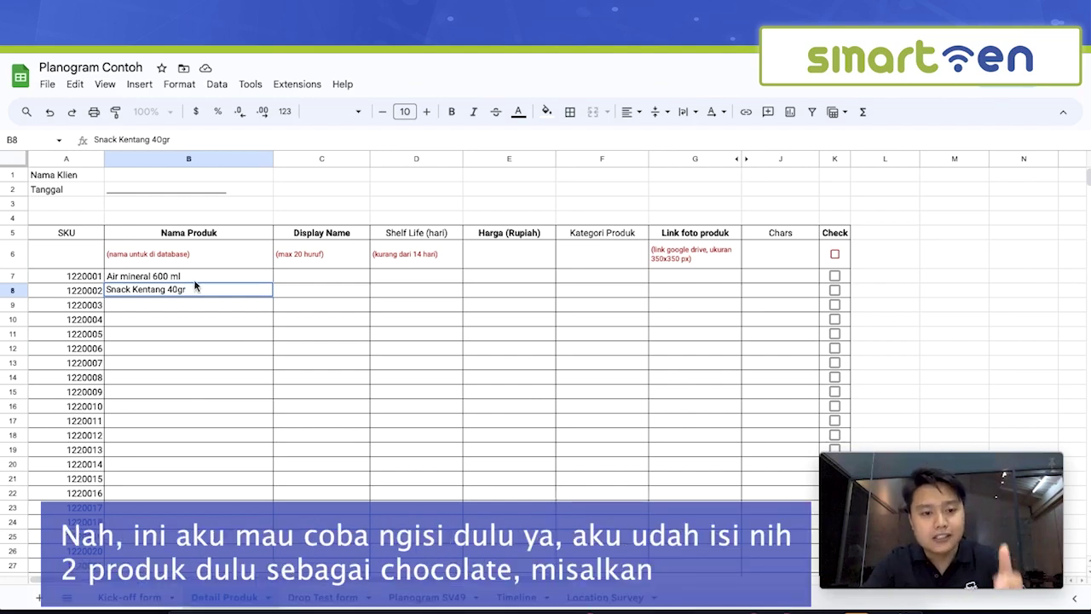
click(231, 281)
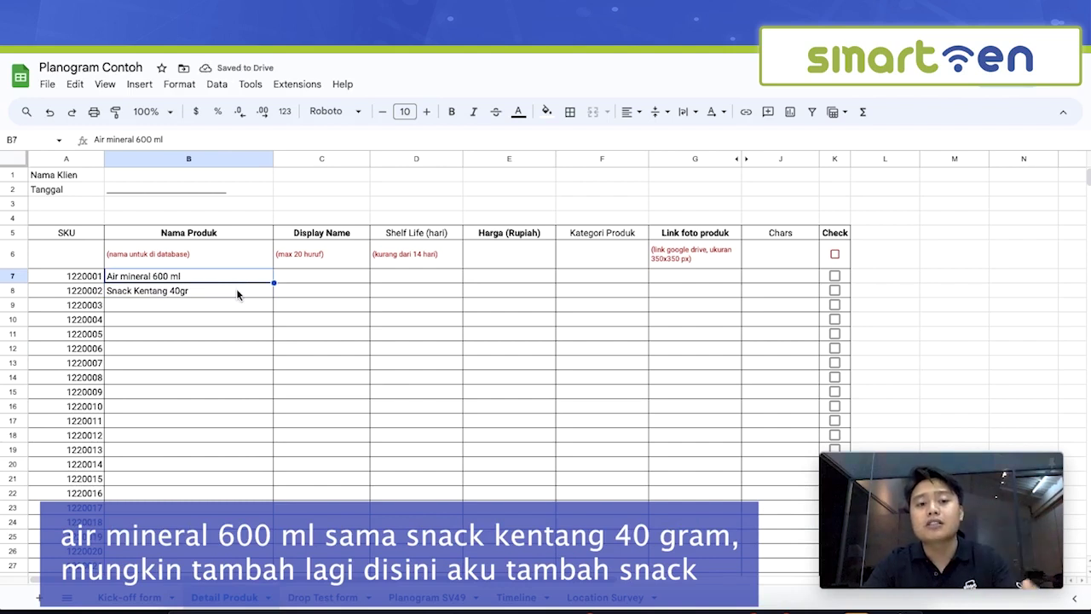
Enter "Snack Coklat 60gr" as the Nama Produk for SKU 1220003
click(223, 305)
text(Snac)
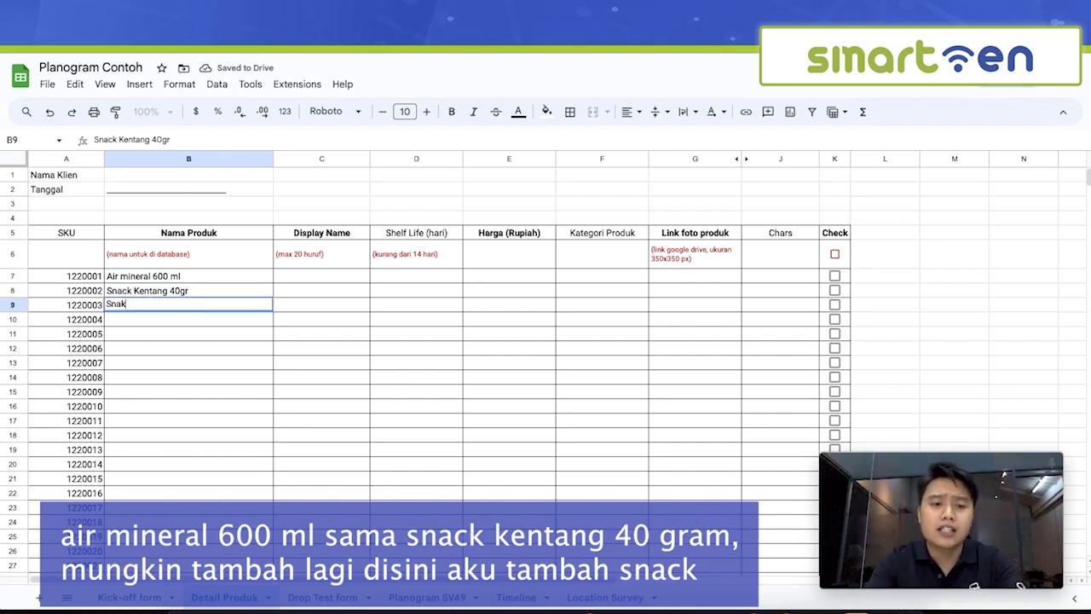
text(k Cokla)
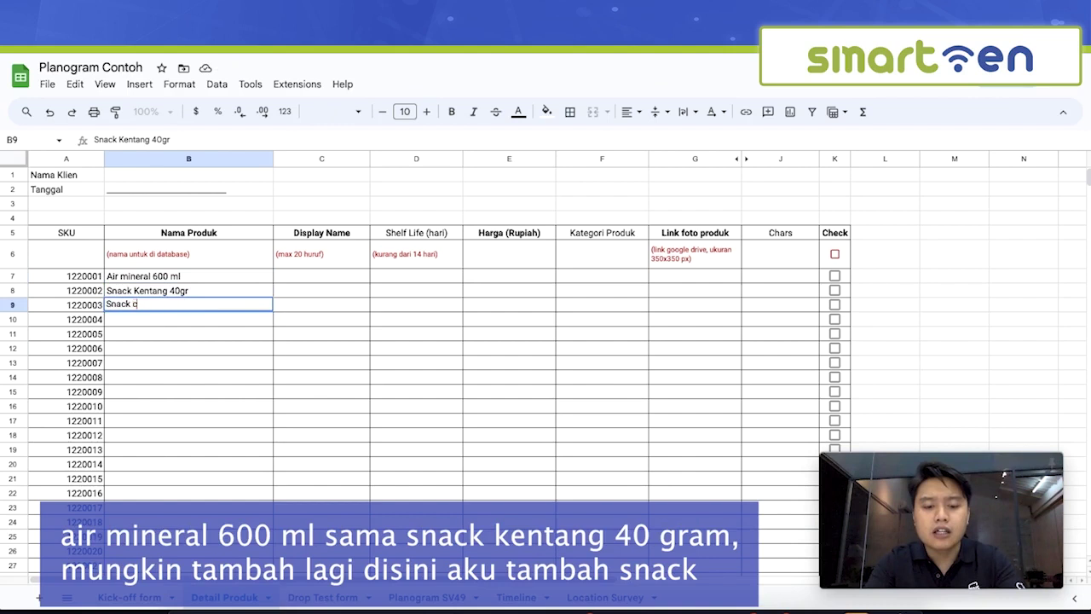
text(t )
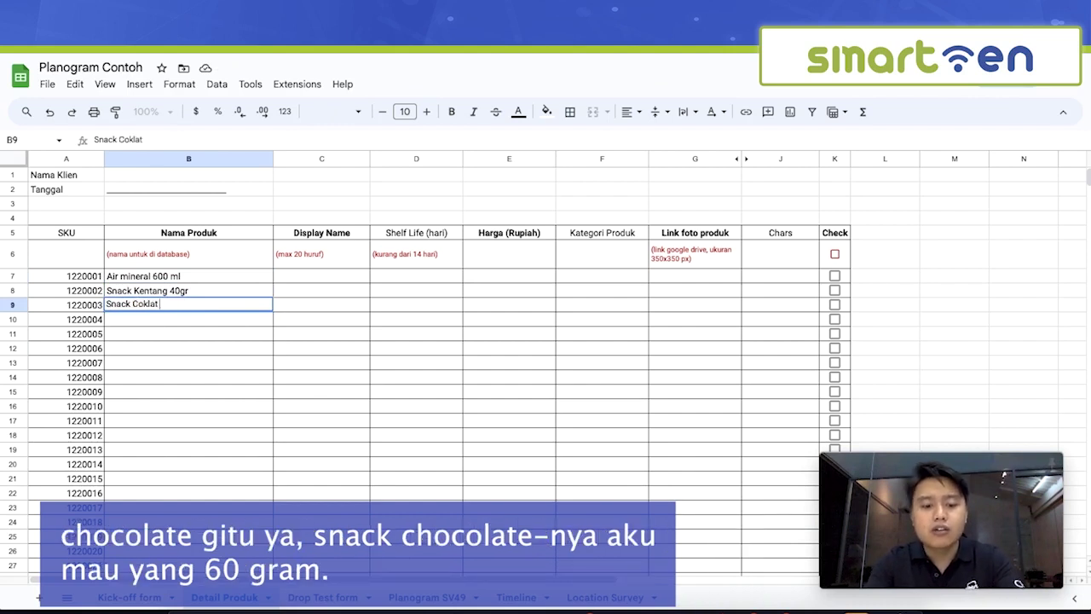
text(60gr)
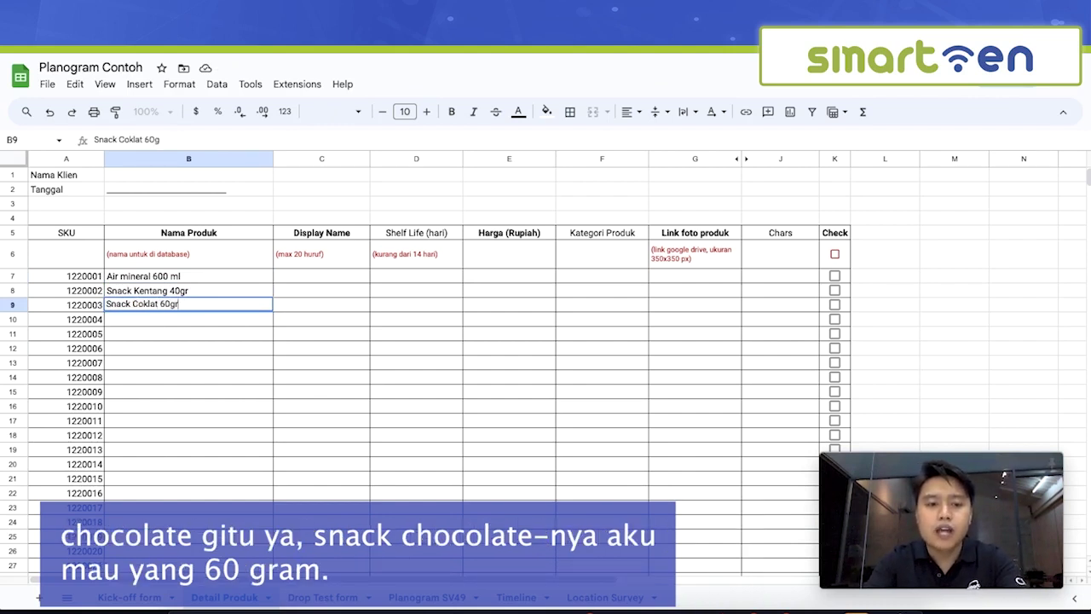
key(Return)
Enter "Snack Strawberry 60rg" as the Nama Produk for SKU 1220004
text(Snack )
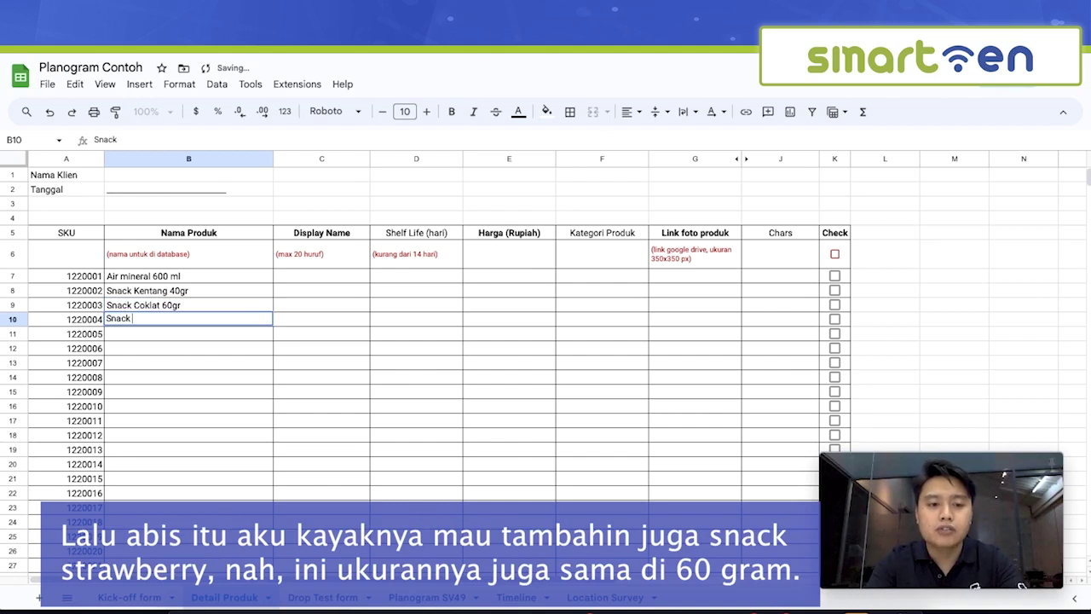
text(Sta)
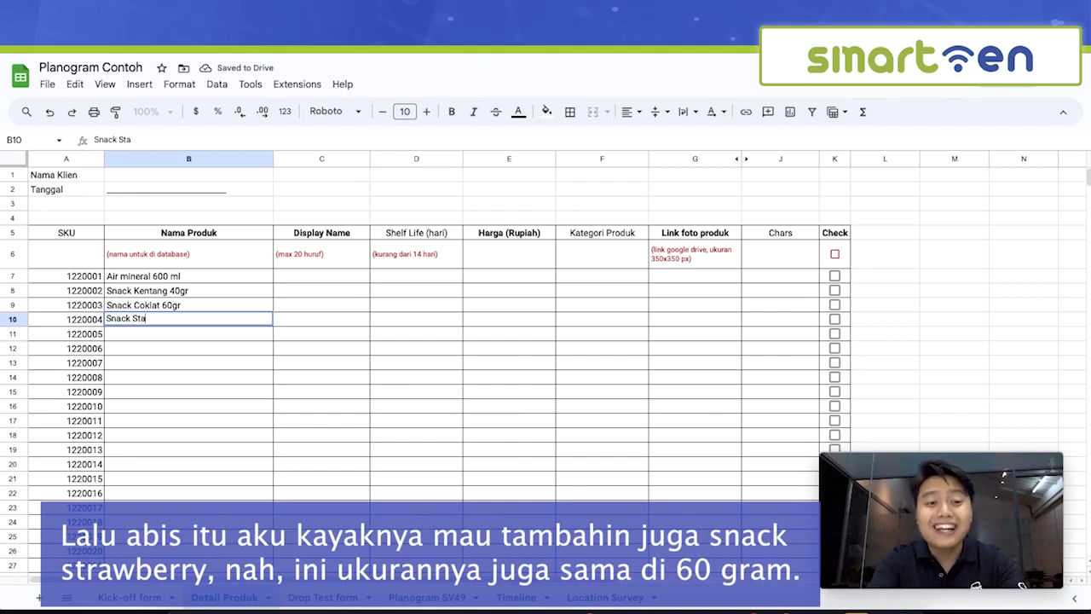
key(BackSpace)
key(BackSpace)
text(trawberry 60rg)
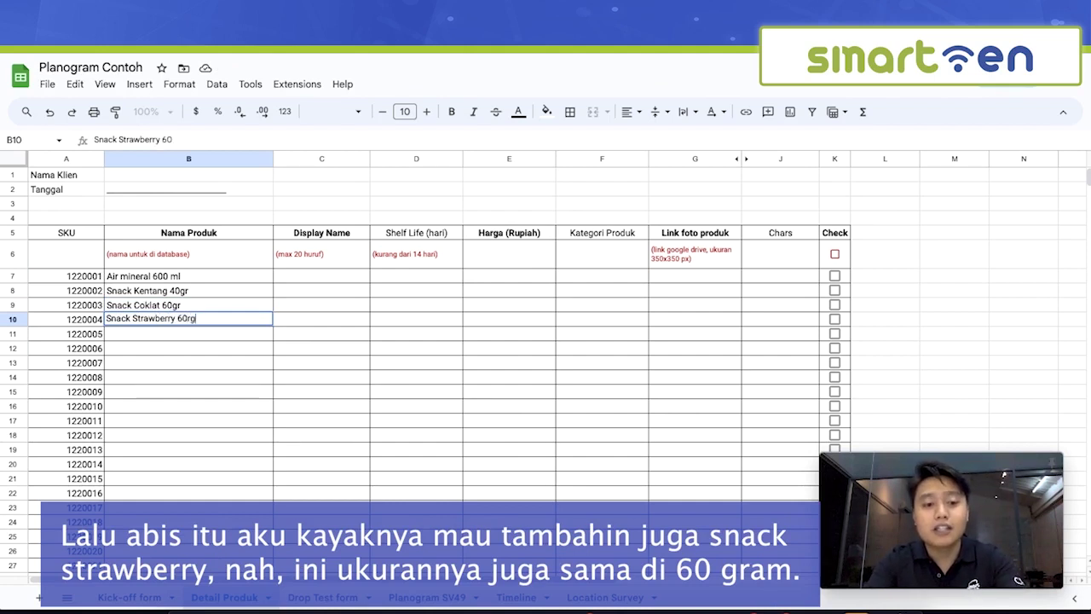
key(Return)
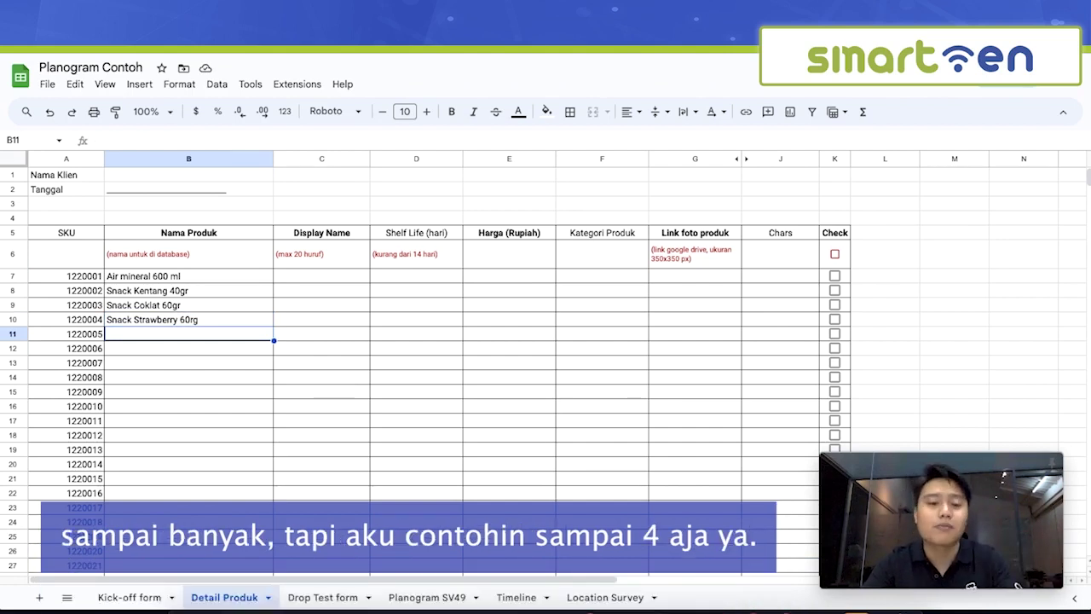
Enter "Air Mineral" as the Display Name for the Air mineral 600 ml product in row 7
click(300, 281)
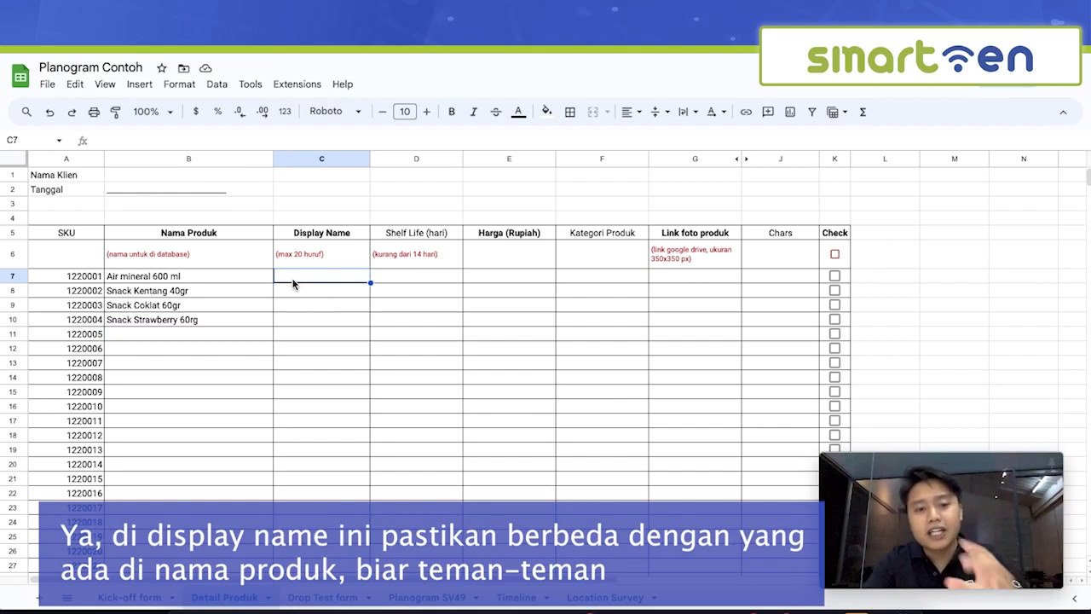
click(211, 282)
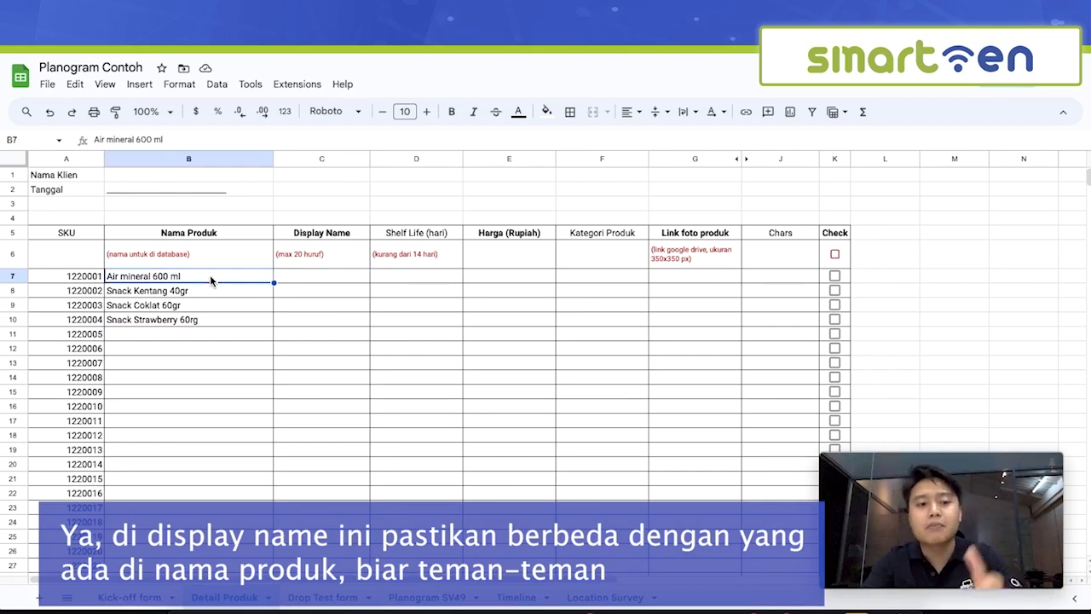
click(286, 281)
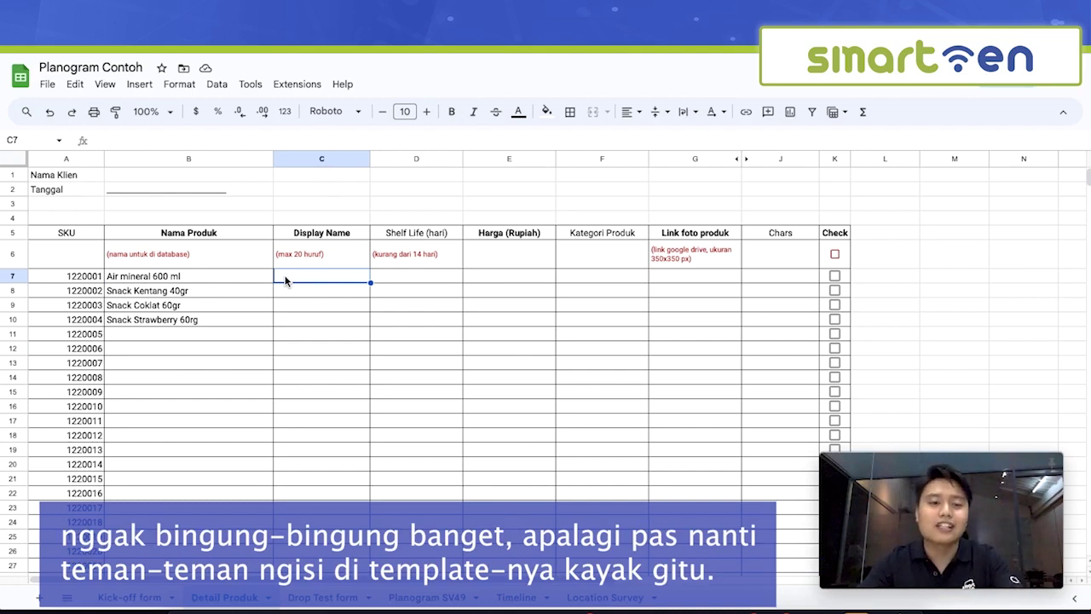
text(Ai)
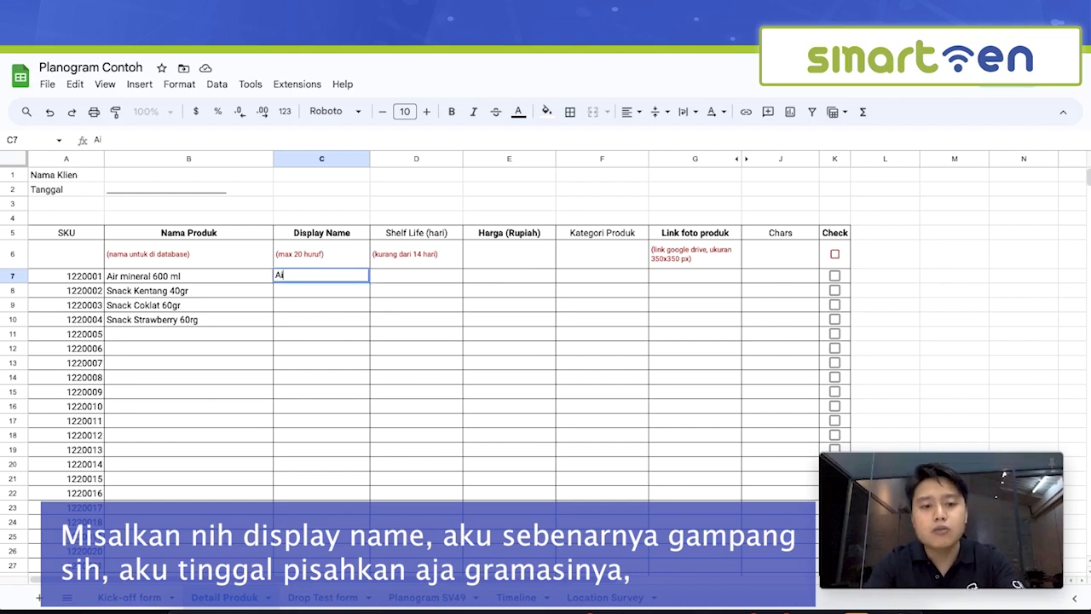
text(r Mine)
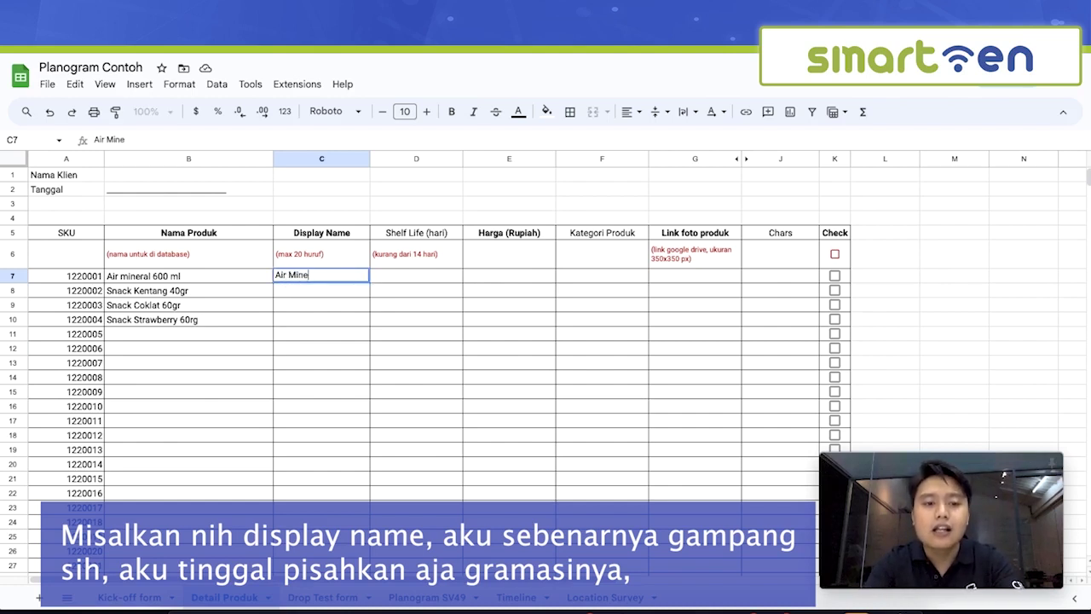
text(ral)
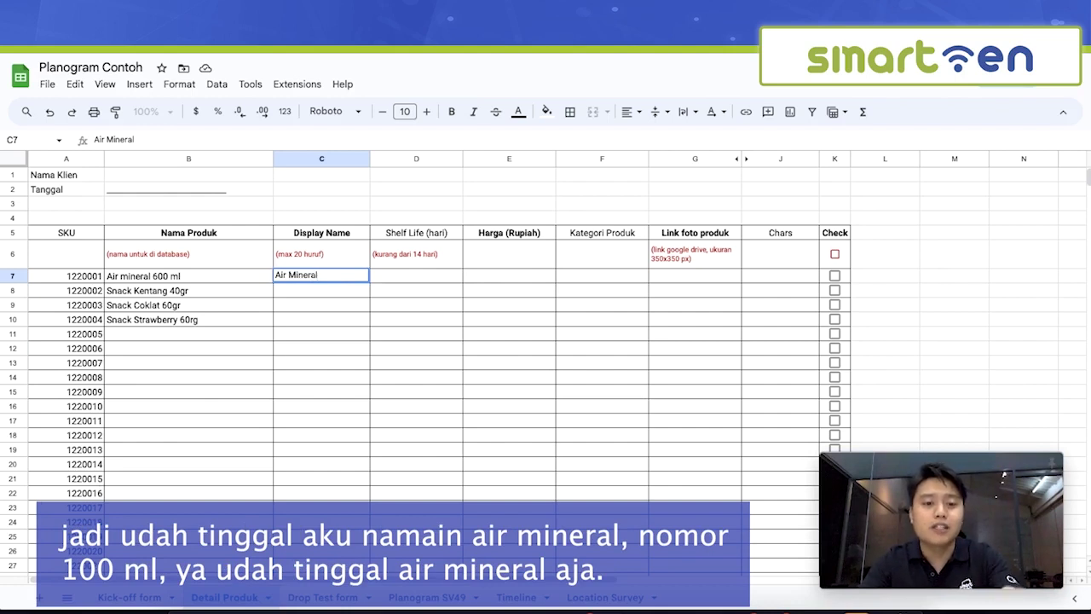
key(Return)
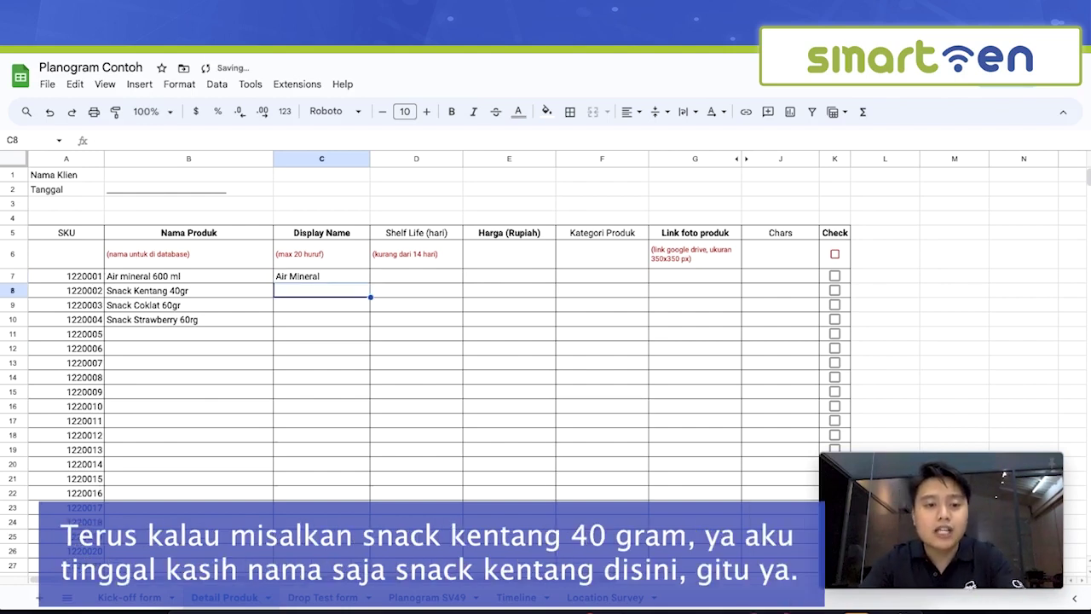
Enter the Display Names "Snack Kentang" for SKU 1220002 and "Snack Coklat" for SKU 1220003
text(Snack K)
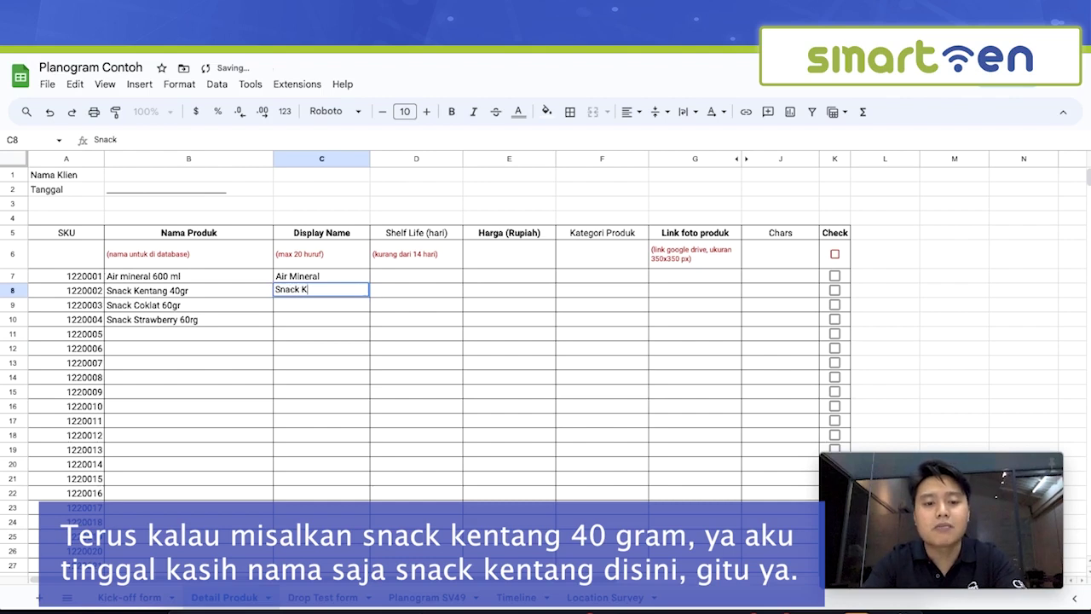
text(entang)
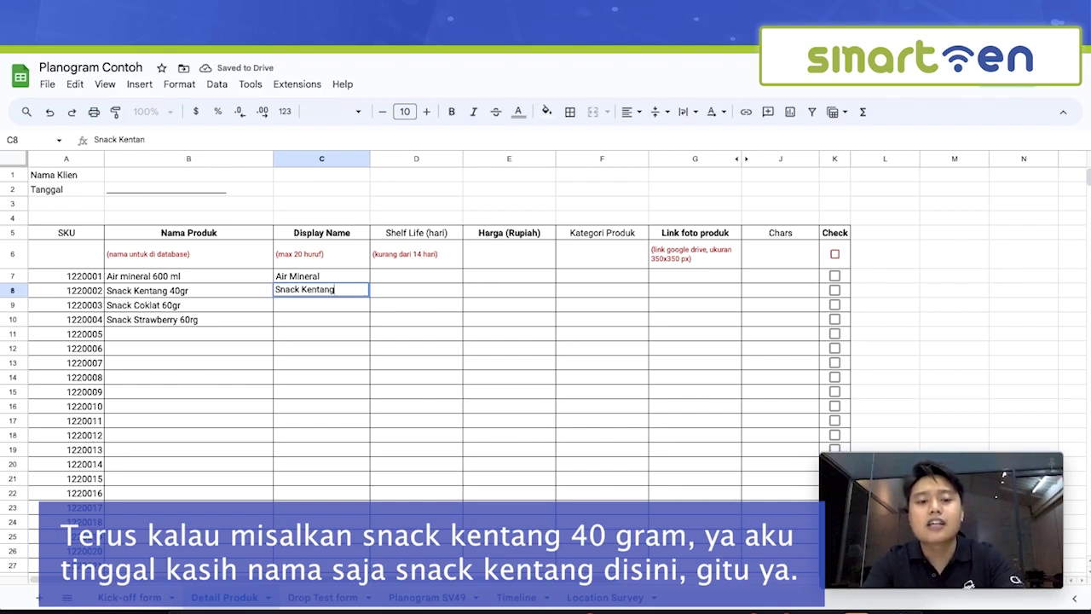
key(Return)
text(Snack )
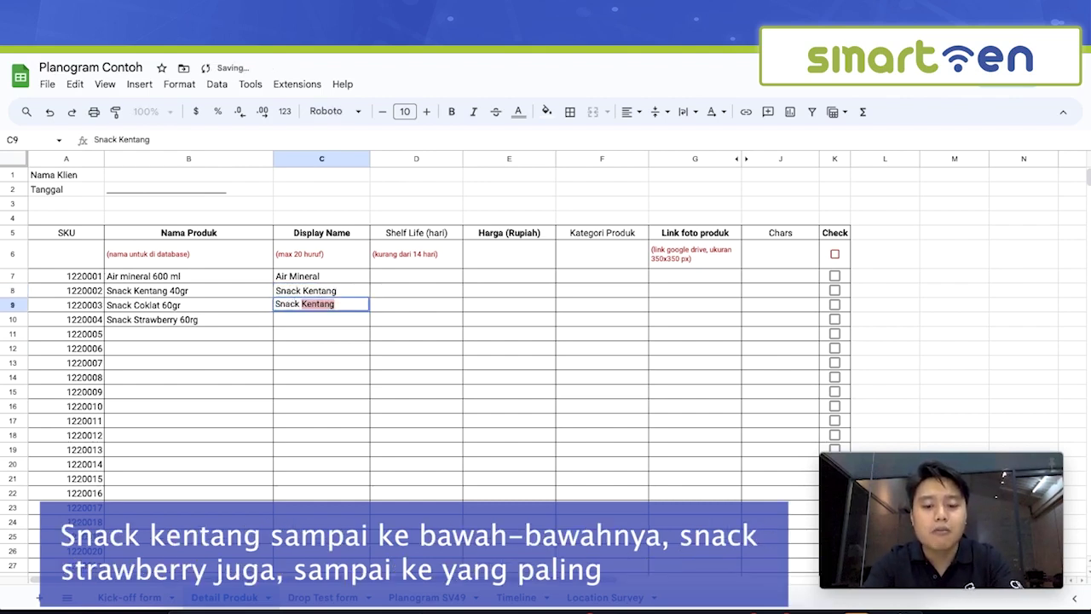
text(Coklat)
key(Return)
Enter "Snack Strawberry" as the Display Name for SKU 1220004
text(Snack )
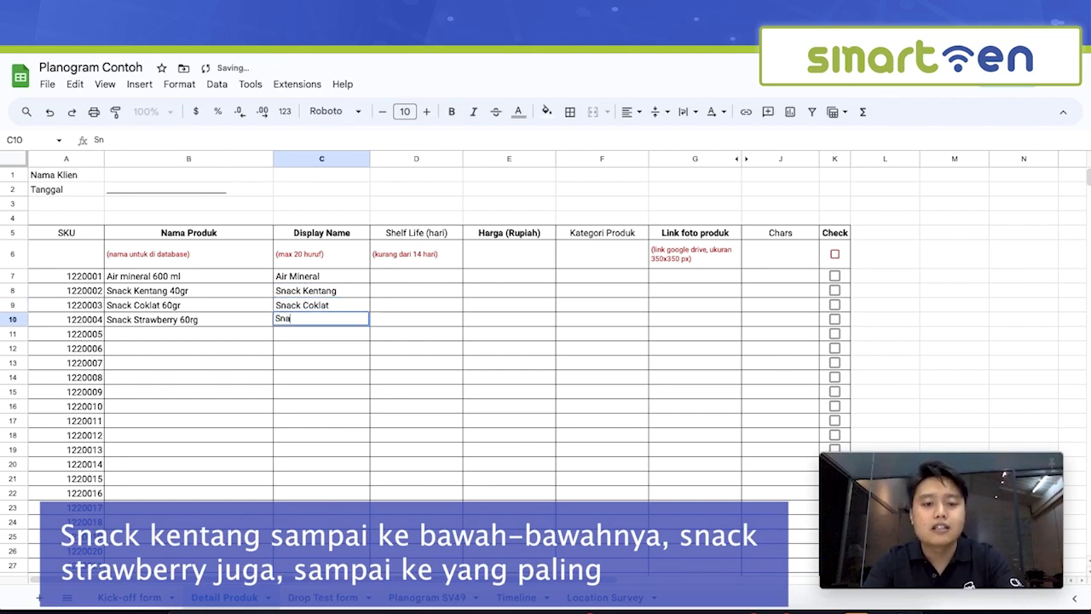
text(Stawb)
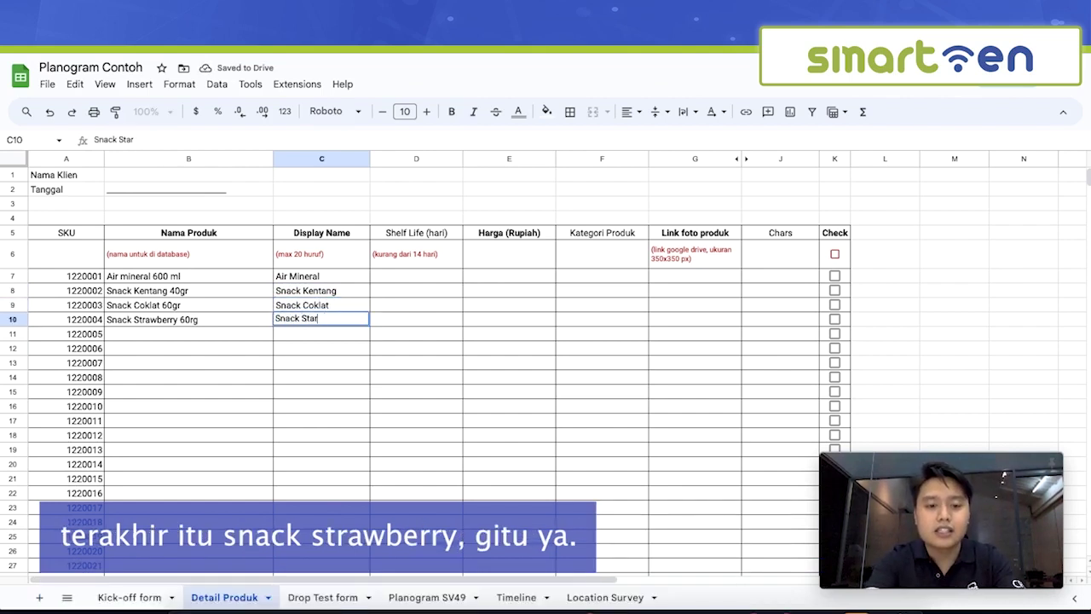
key(BackSpace)
key(BackSpace)
text(r)
key(BackSpace)
key(BackSpace)
text(raw)
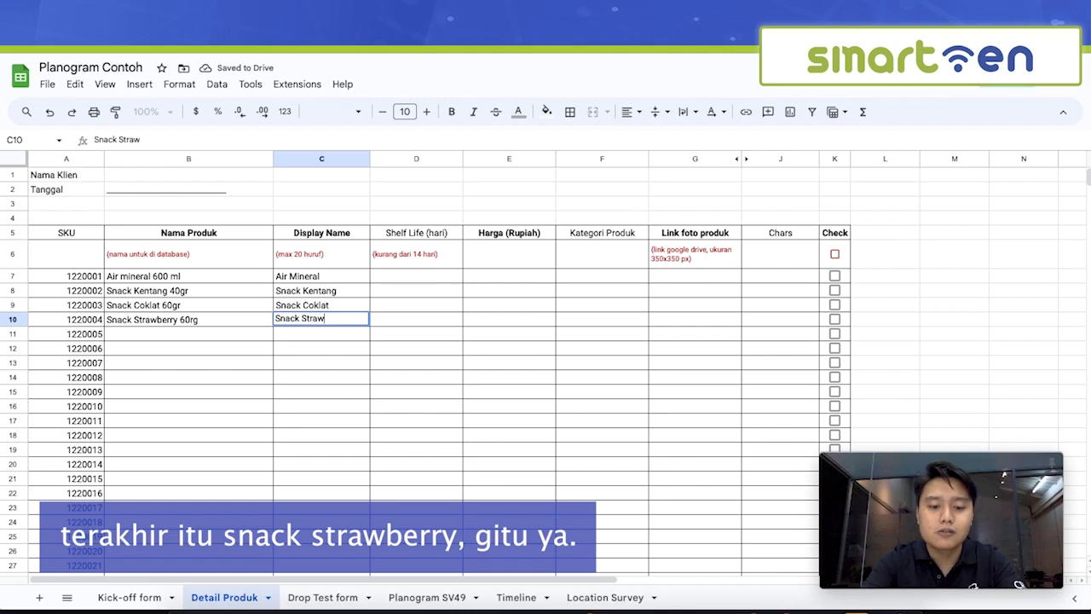
text(berrt)
key(BackSpace)
text(y)
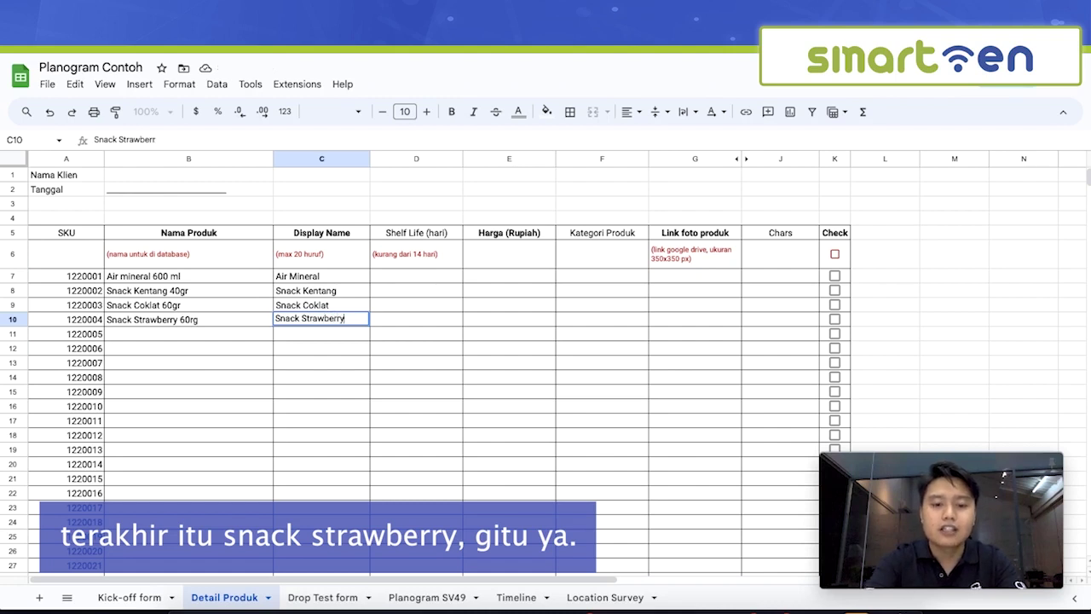
Commit the Display Name "Snack Strawberry" for SKU 1220004 and return to the Display Name of SKU 1220001
key(Return)
key(Up)
key(Up)
key(Up)
key(Up)
key(Left)
key(Right)
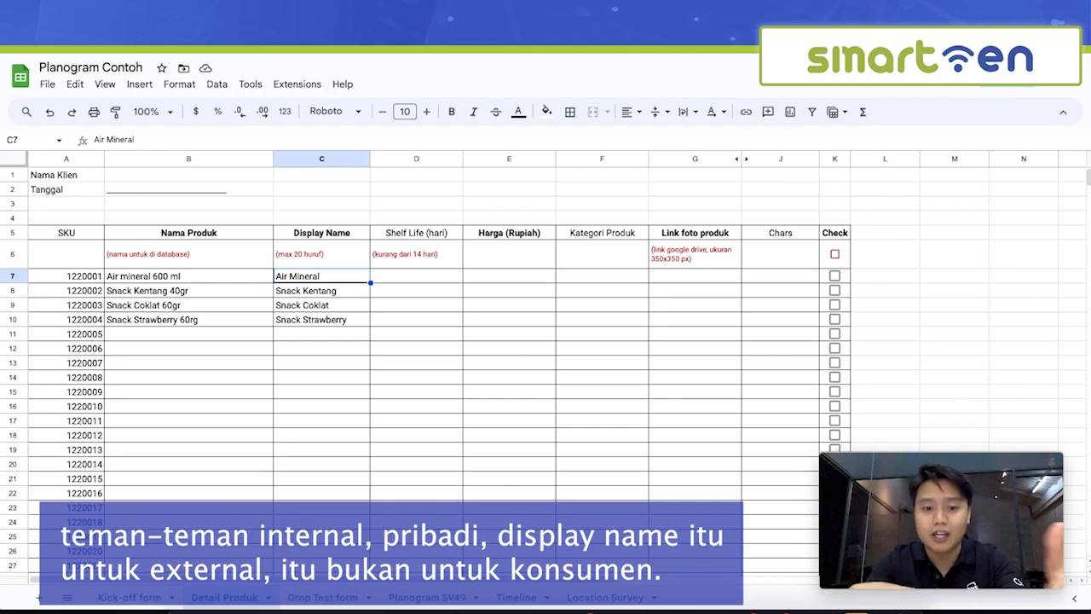
click(414, 280)
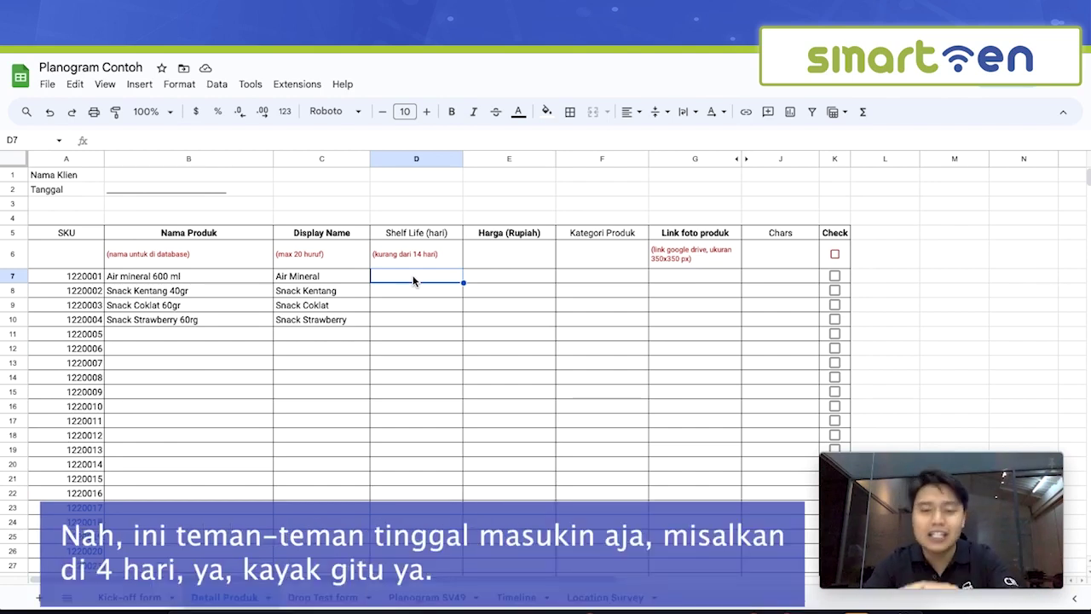
text(4 hari)
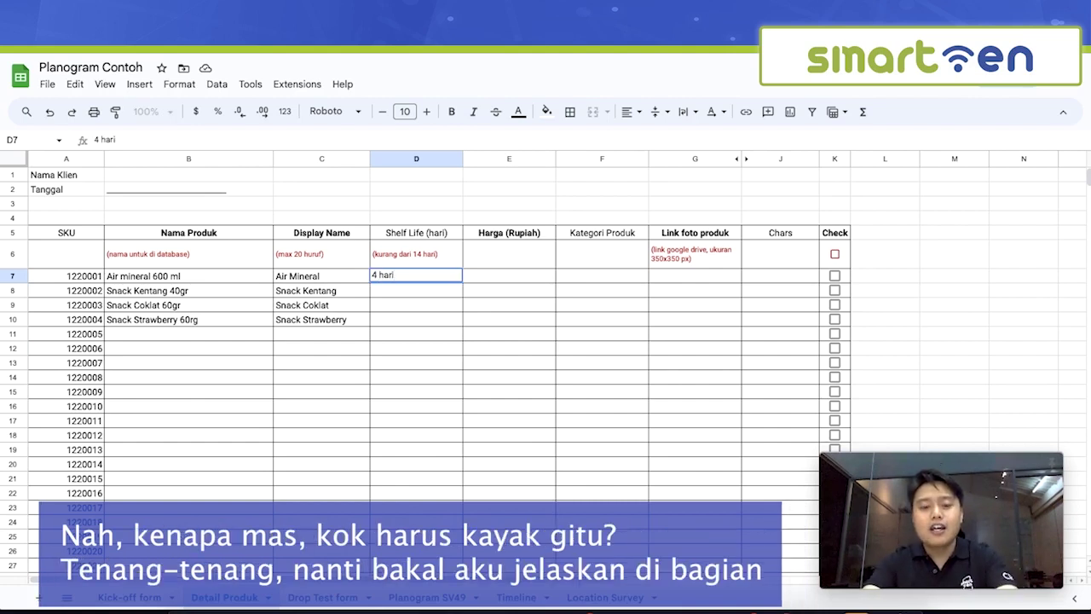
key(Escape)
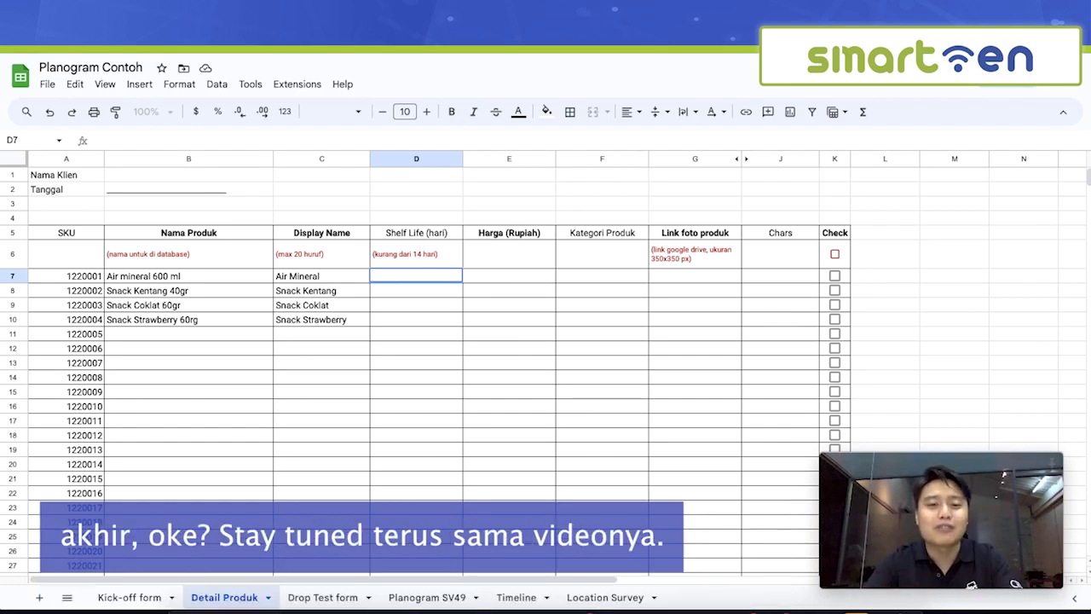
click(407, 294)
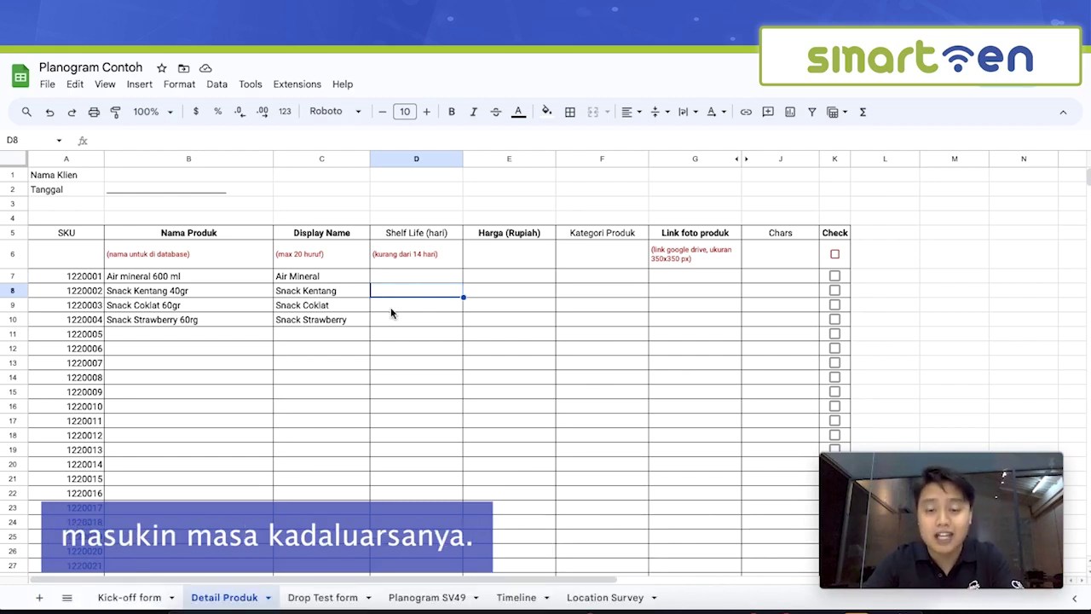
Enter the Harga values 5000 for Air mineral 600 ml and 4000 for Snack Kentang 40gr
click(503, 278)
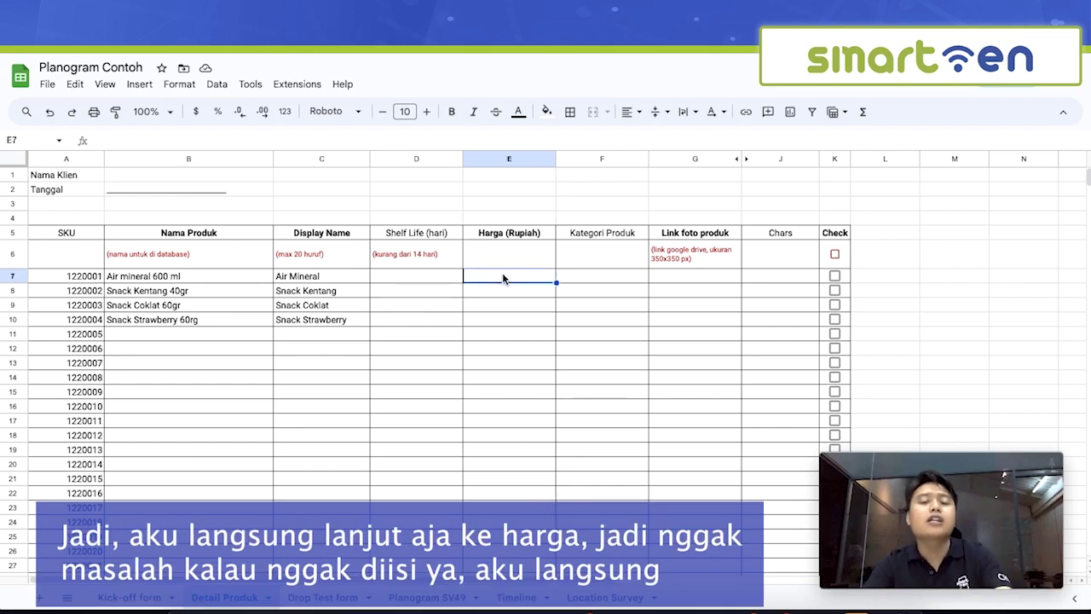
text(5000)
key(Return)
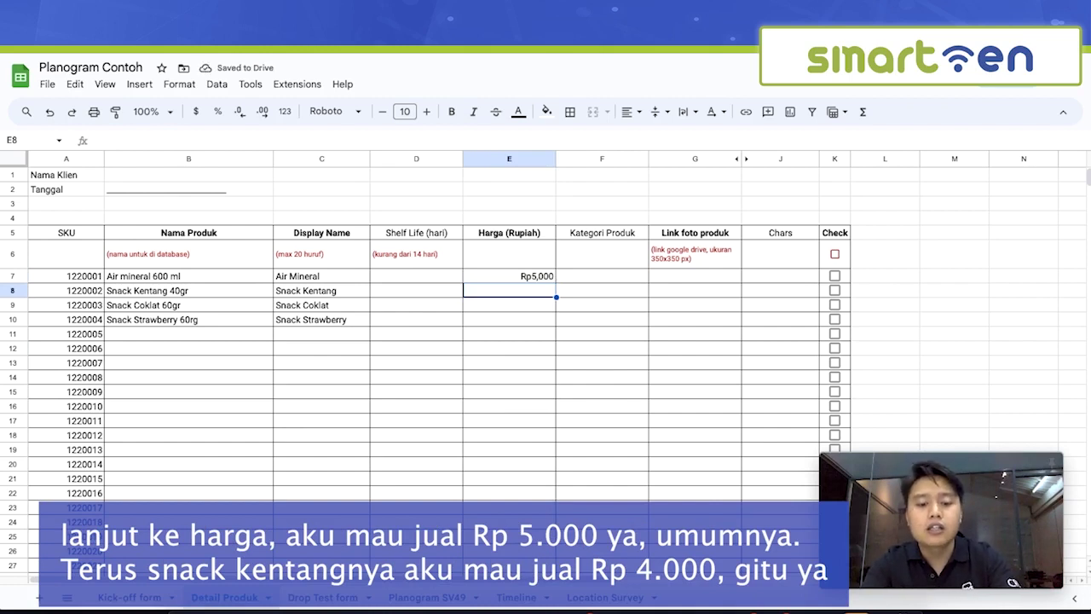
text(4000)
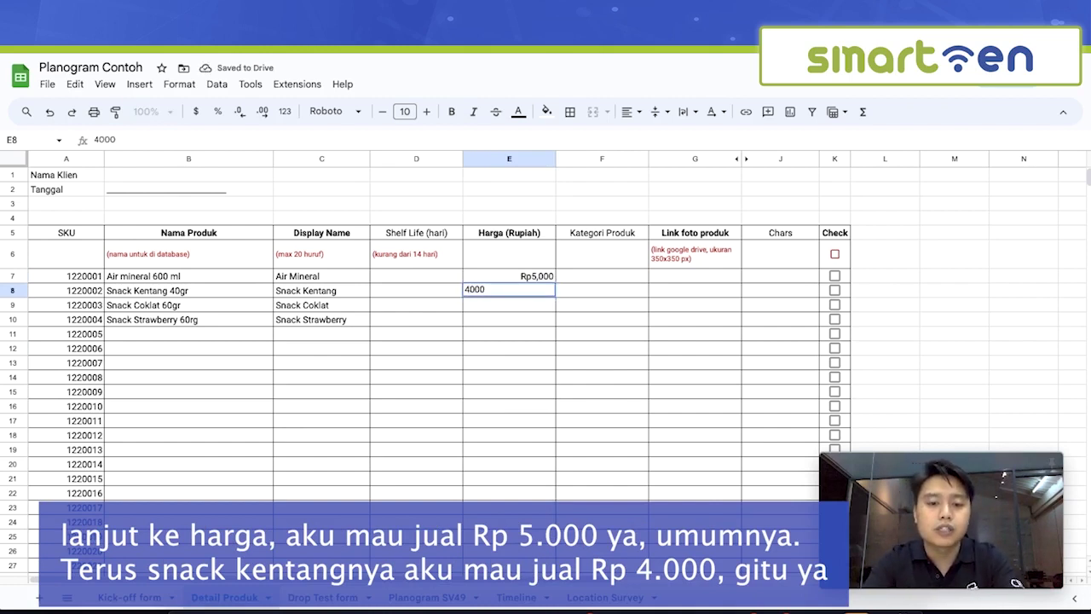
key(Return)
Enter the Harga values 10,000 for Snack Coklat 60gr and 9000 for Snack Strawberry 60rg
text(1)
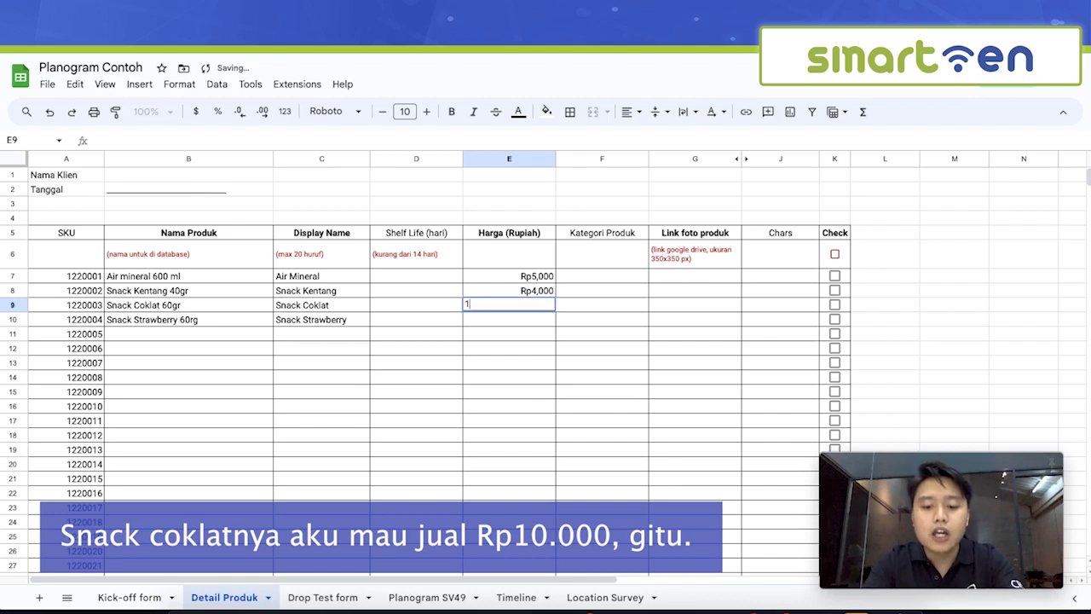
text(0,000)
key(Return)
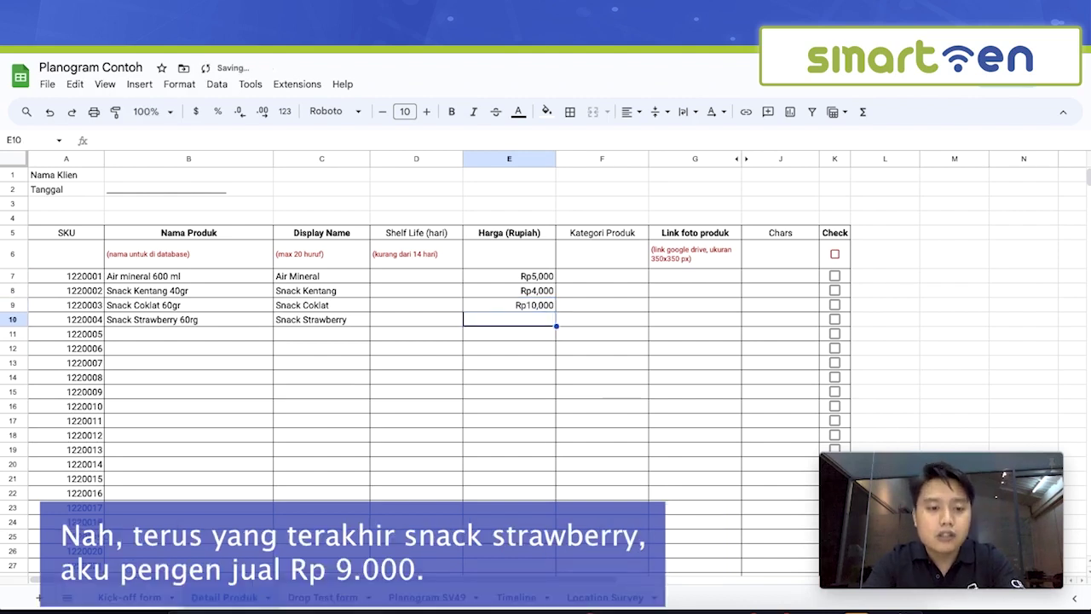
text(9000)
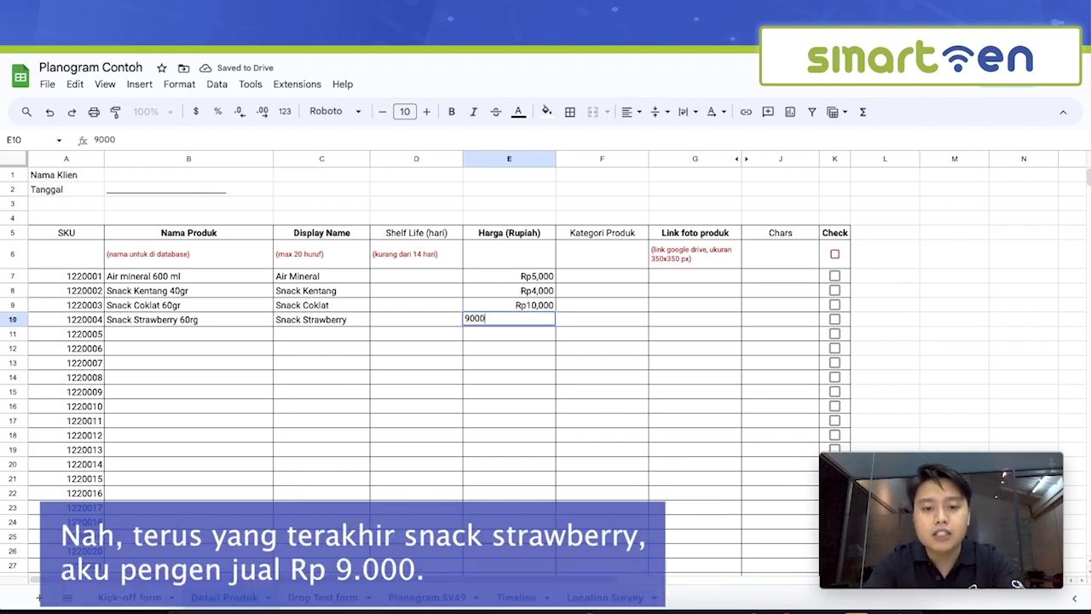
key(Return)
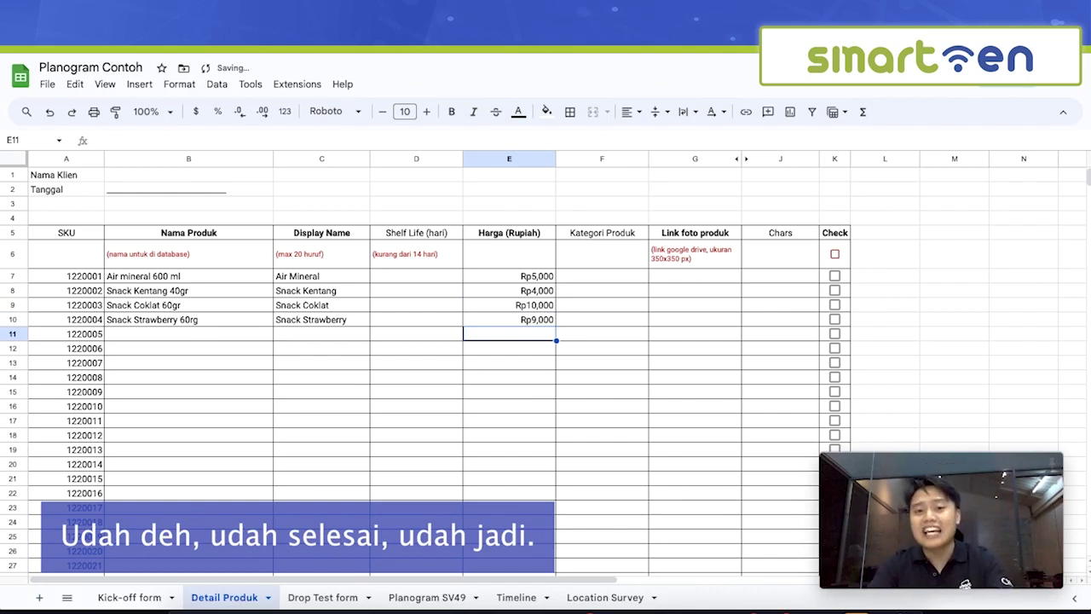
Enter the Kategori Produk "Kategori 4" for Air mineral 600 ml and "Kategori 2" for Snack Kentang 40gr
click(599, 277)
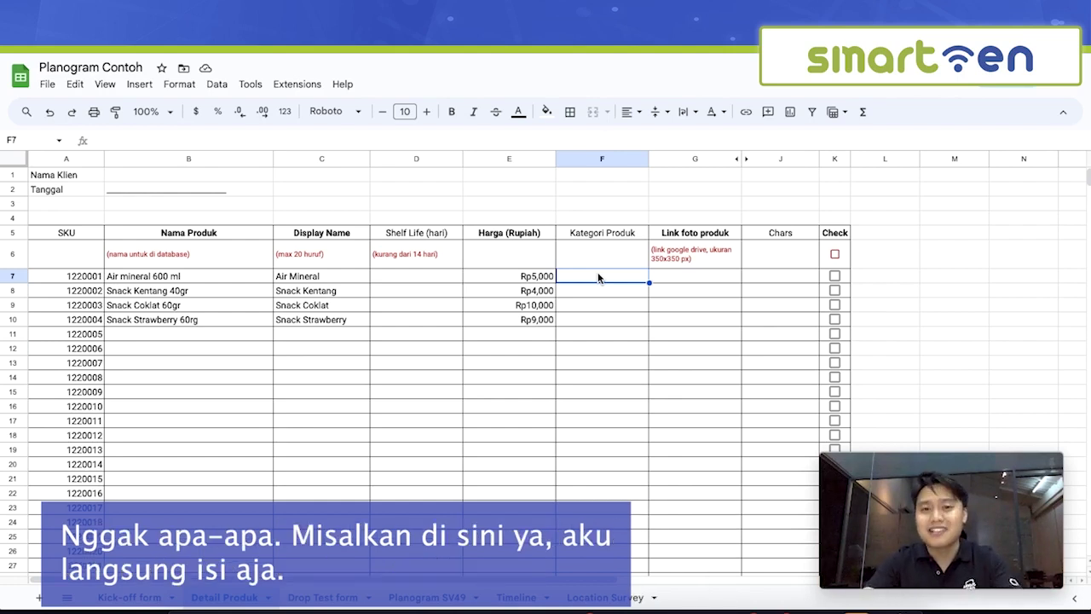
double_click(599, 278)
text(Kateg)
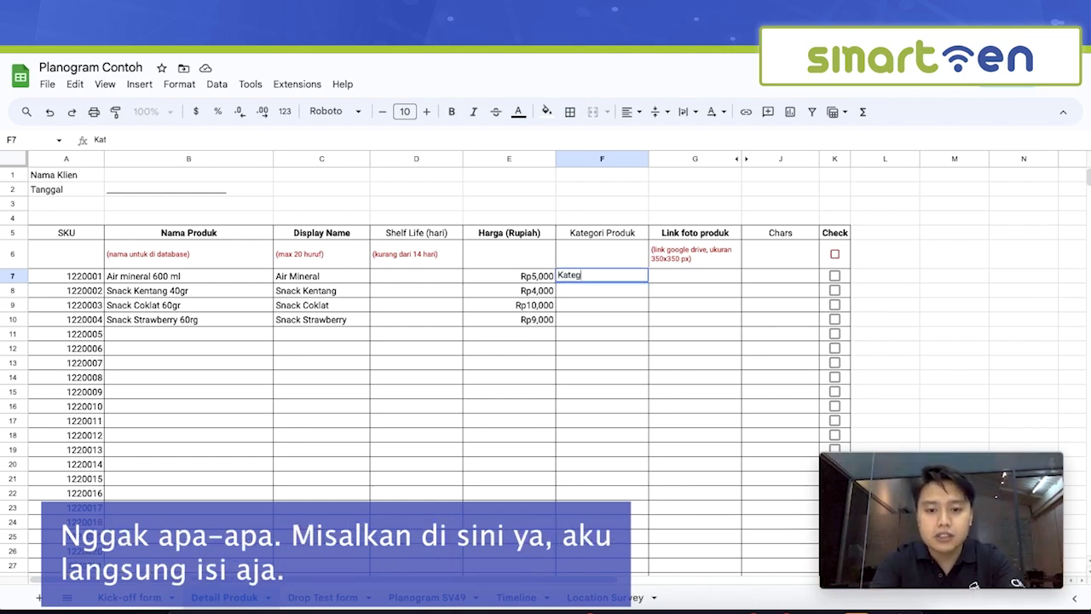
text(ori 4)
key(Return)
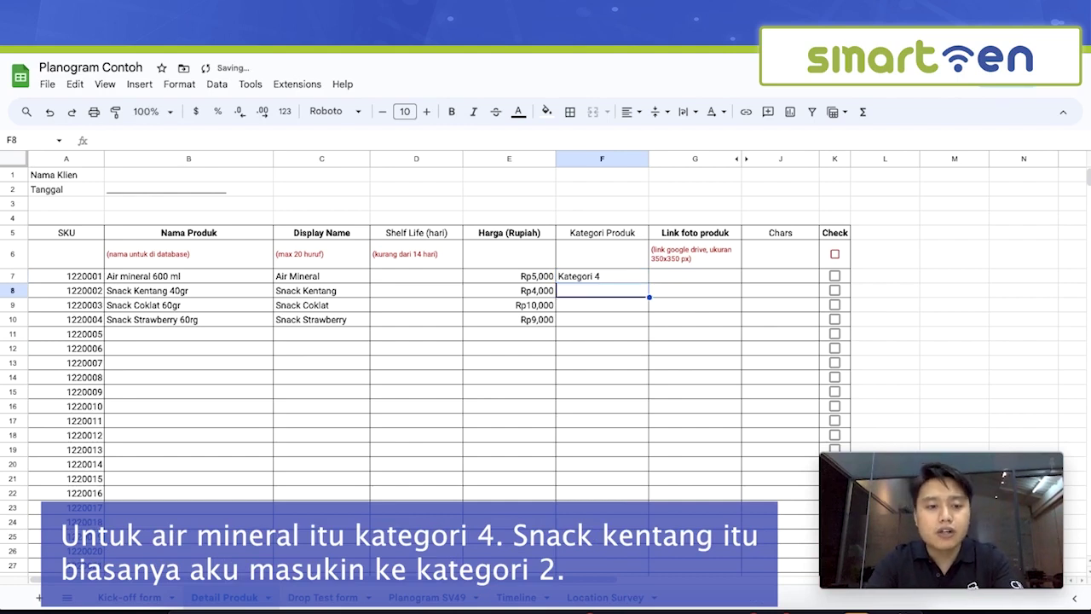
text(Katego)
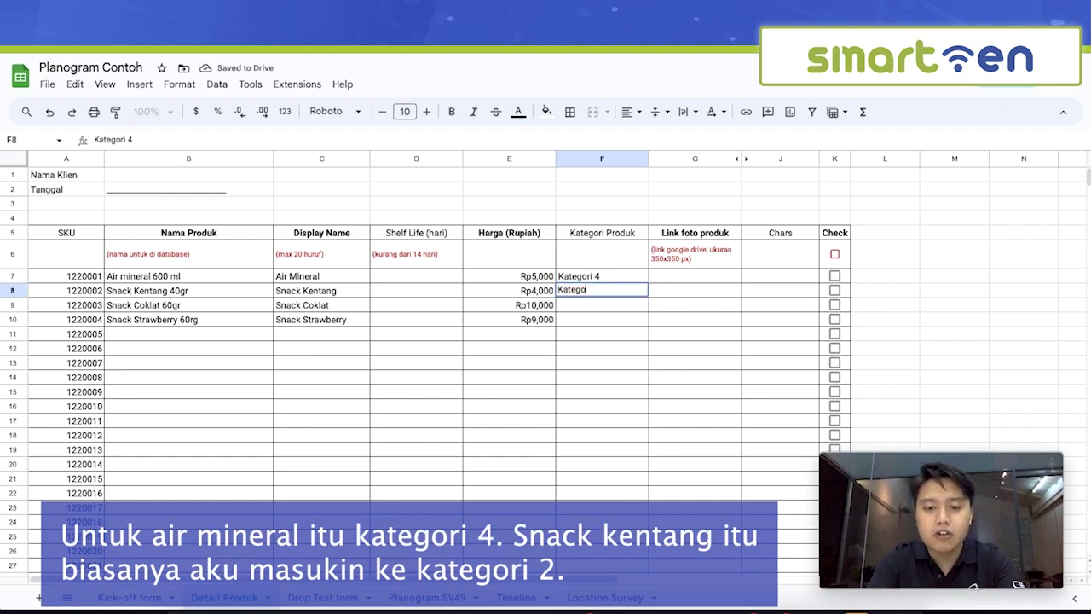
text(ri 2)
key(Return)
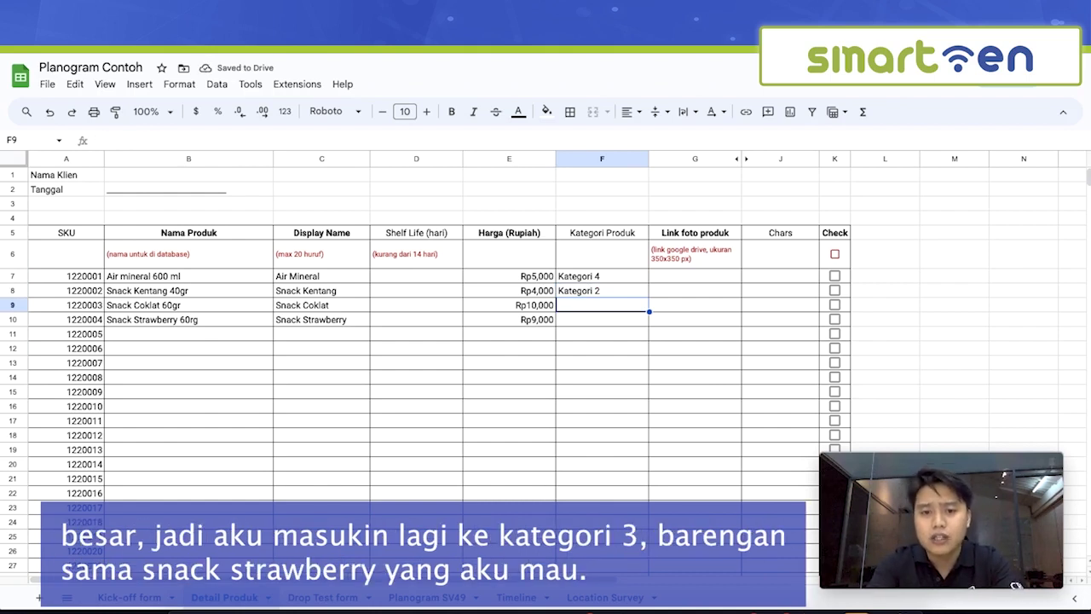
Enter "Kategori 3" as the Kategori Produk for Snack Coklat 60gr and copy it to Snack Strawberry 60rg
text(Kategori 3)
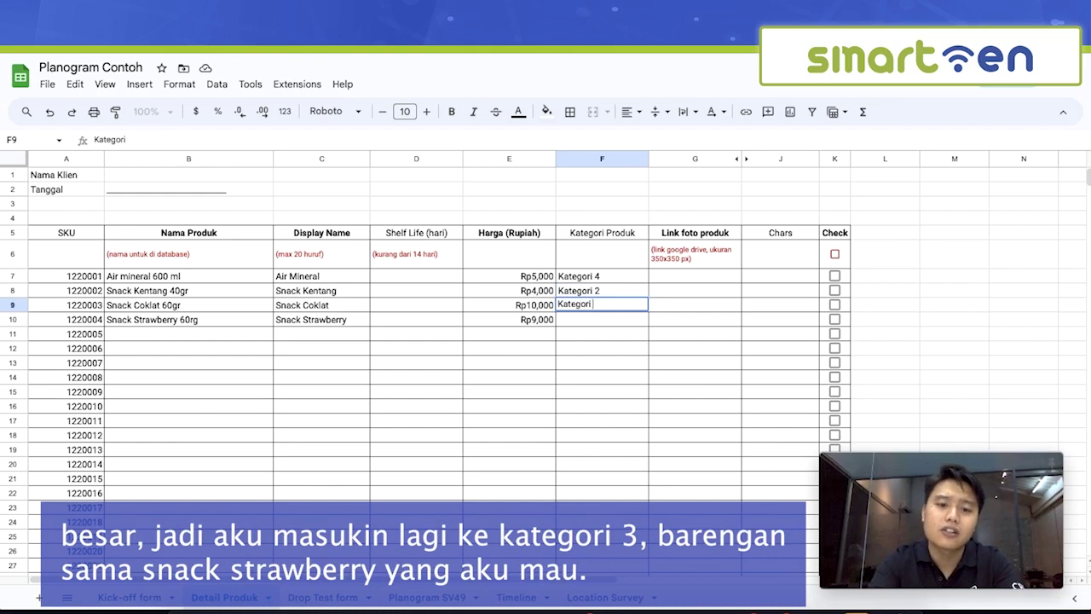
key(Return)
click(602, 305)
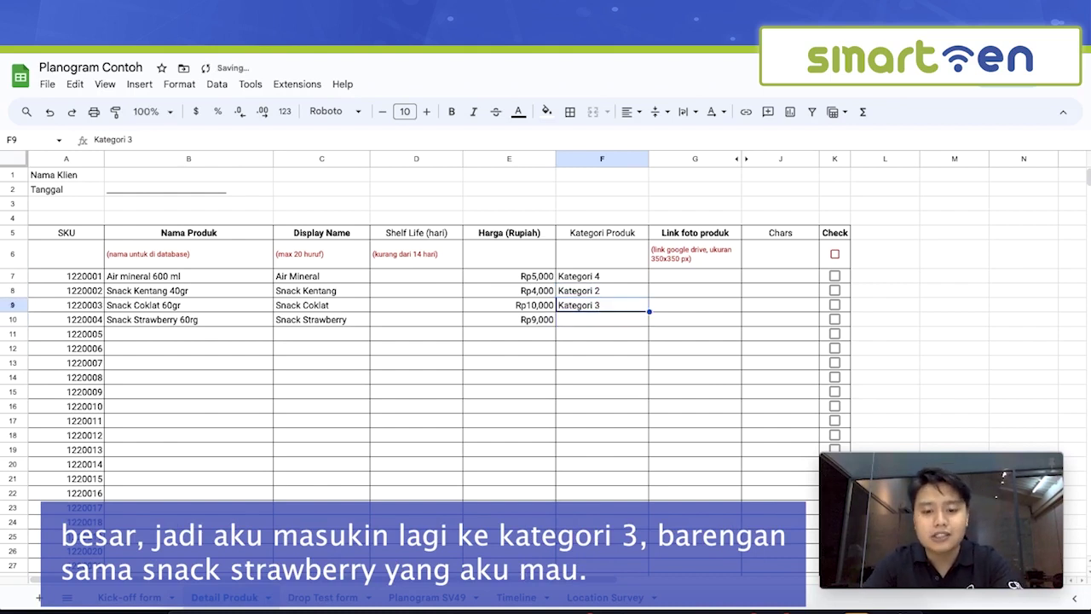
key(ctrl+c)
click(601, 319)
key(ctrl+v)
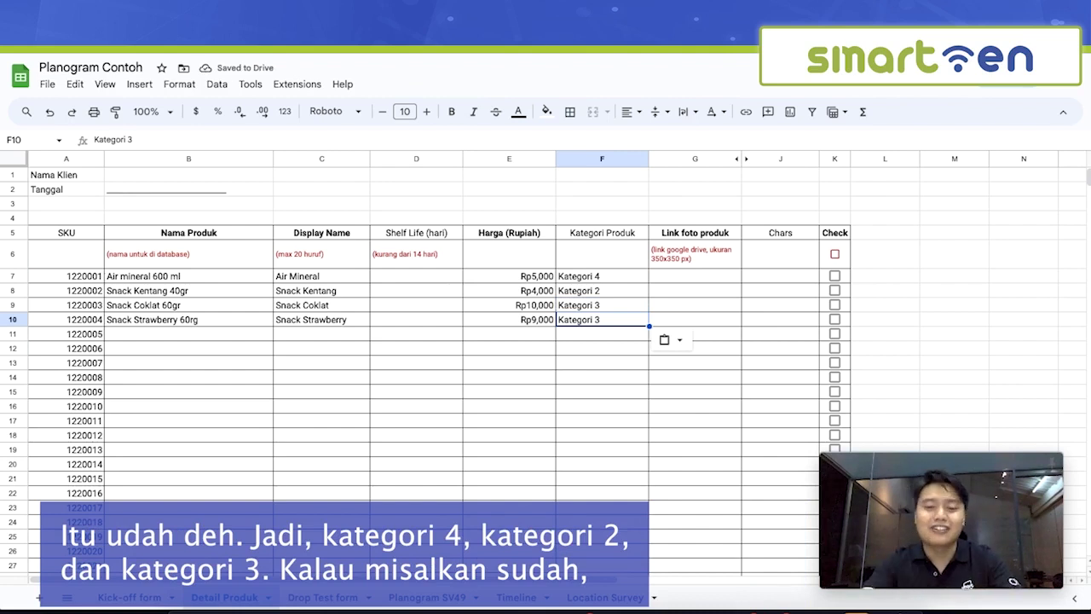
click(701, 281)
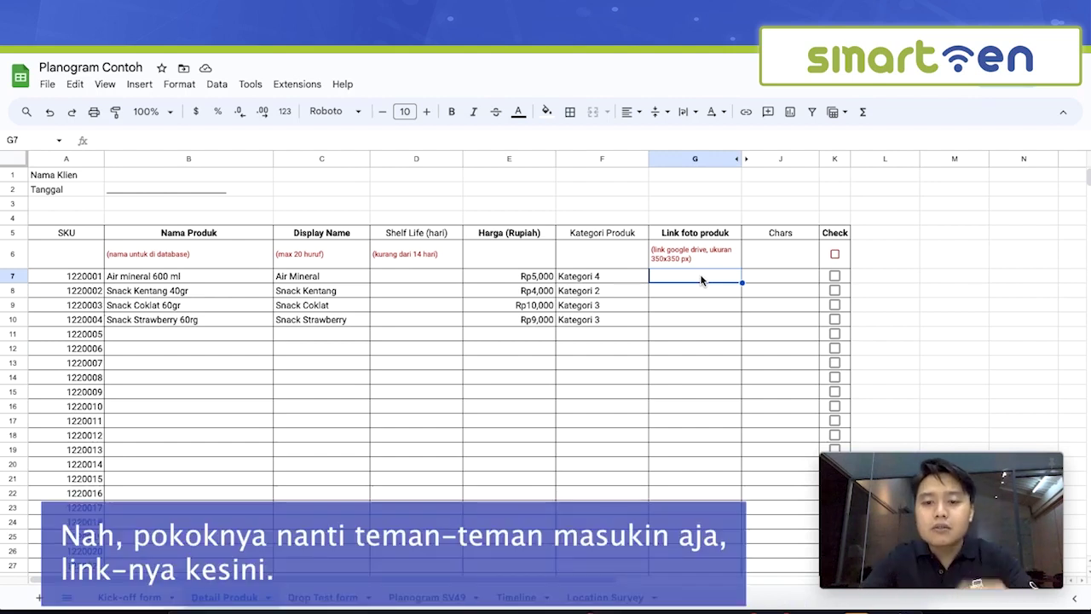
drag(680, 286, 679, 332)
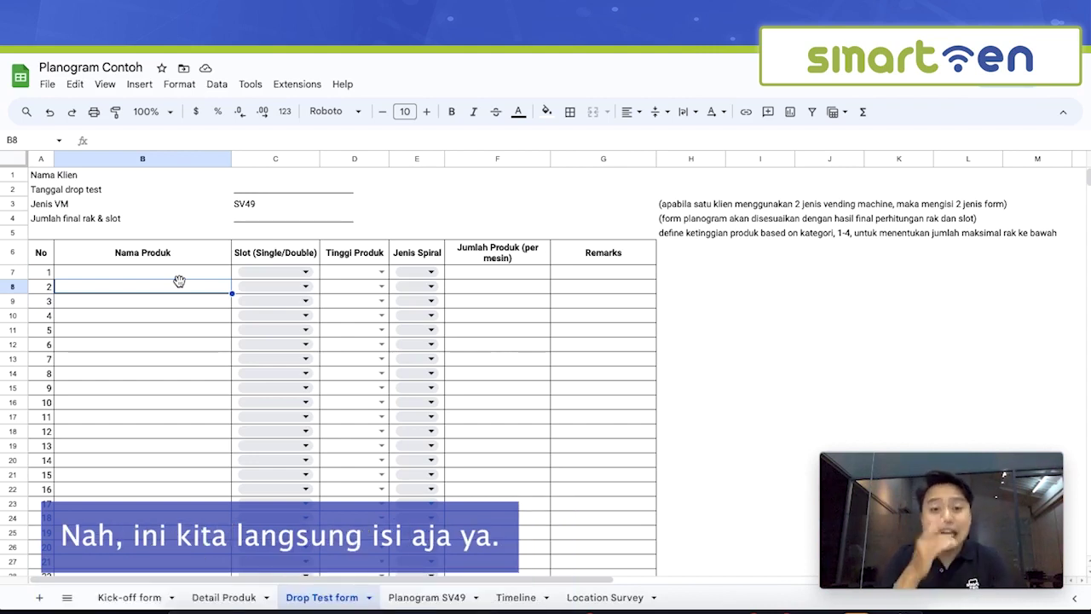
Copy the four Nama Produk entries from the Detail Produk sheet into the Drop Test form's Nama Produk column, starting at No 1
click(165, 274)
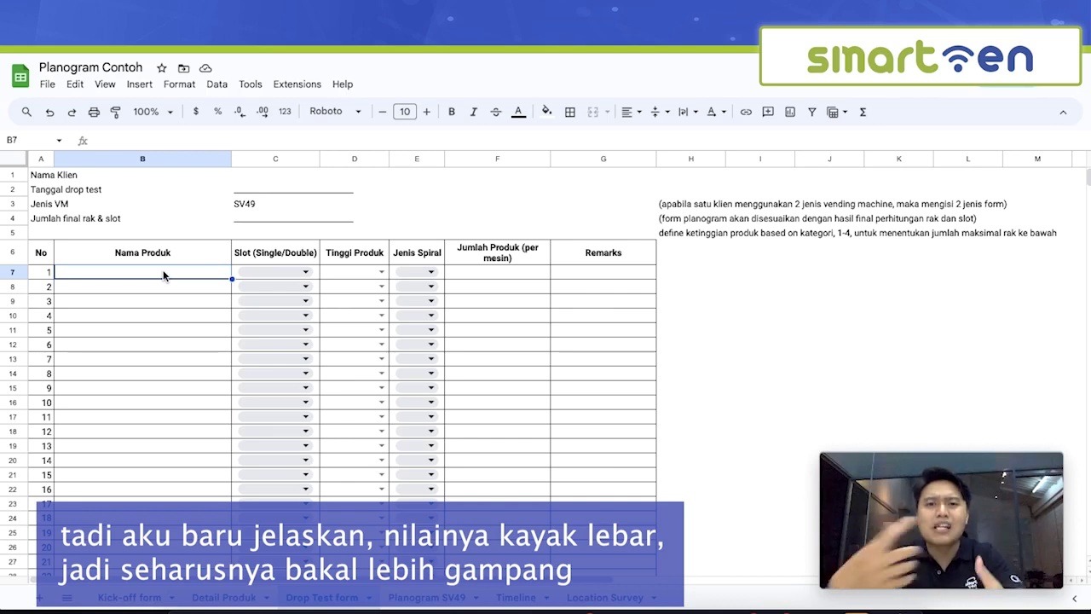
text(Aq)
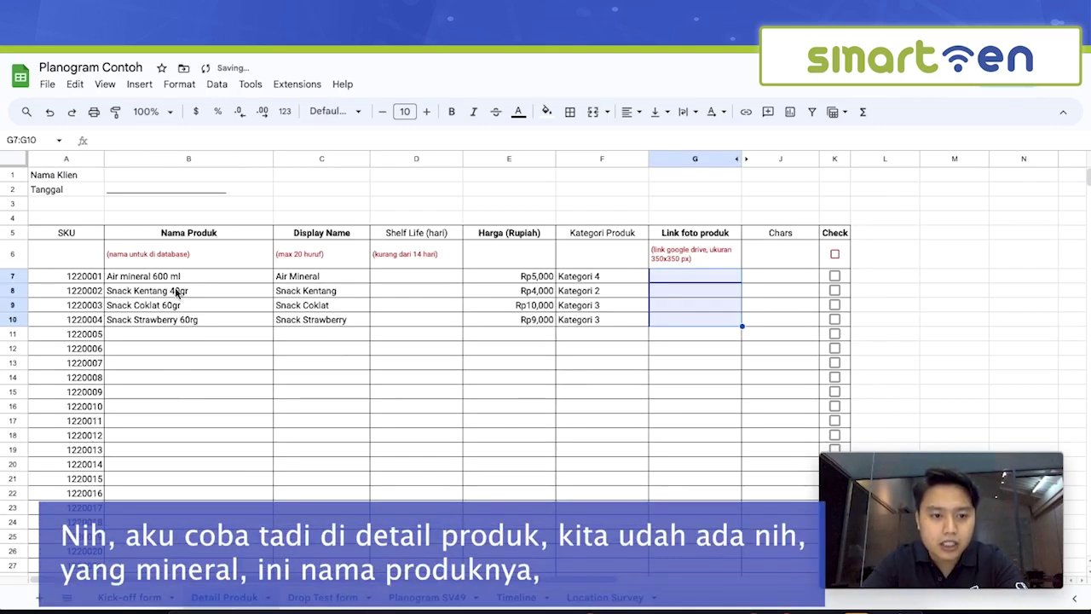
drag(195, 280, 204, 324)
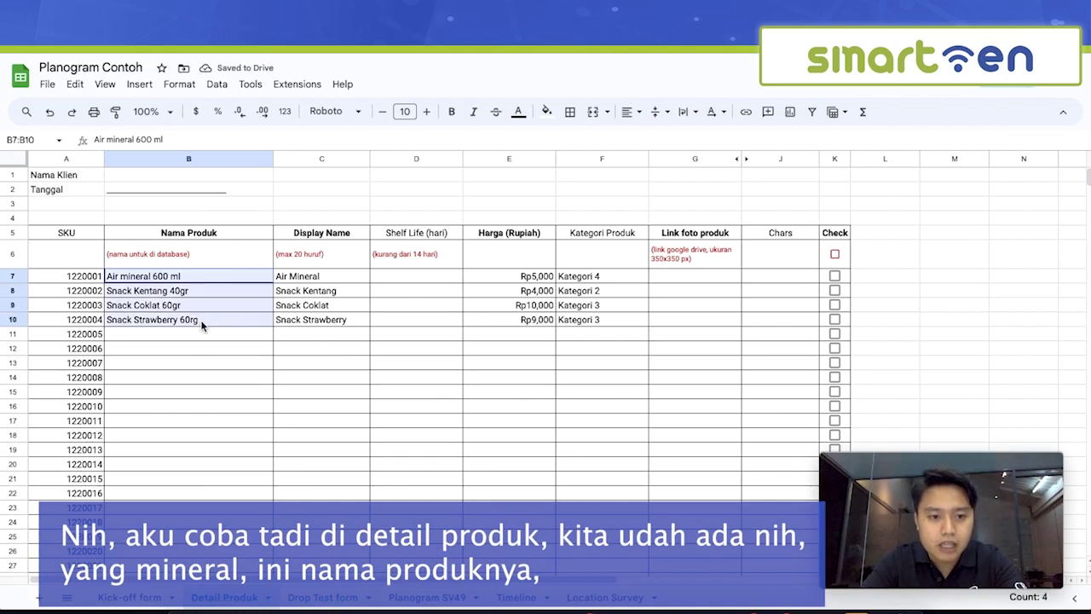
key(ctrl+c)
click(299, 600)
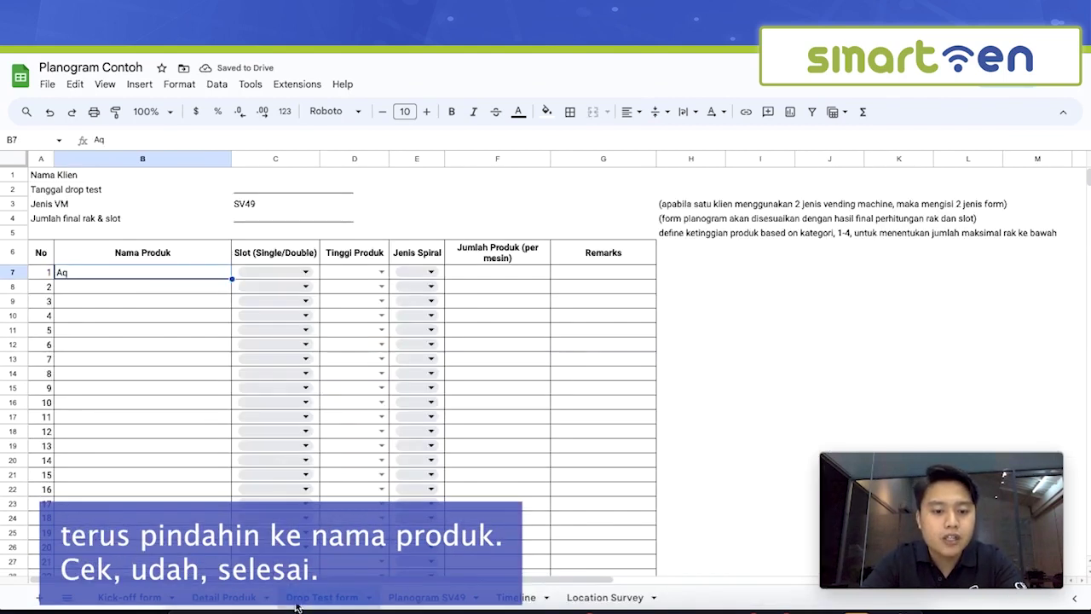
key(ctrl+v)
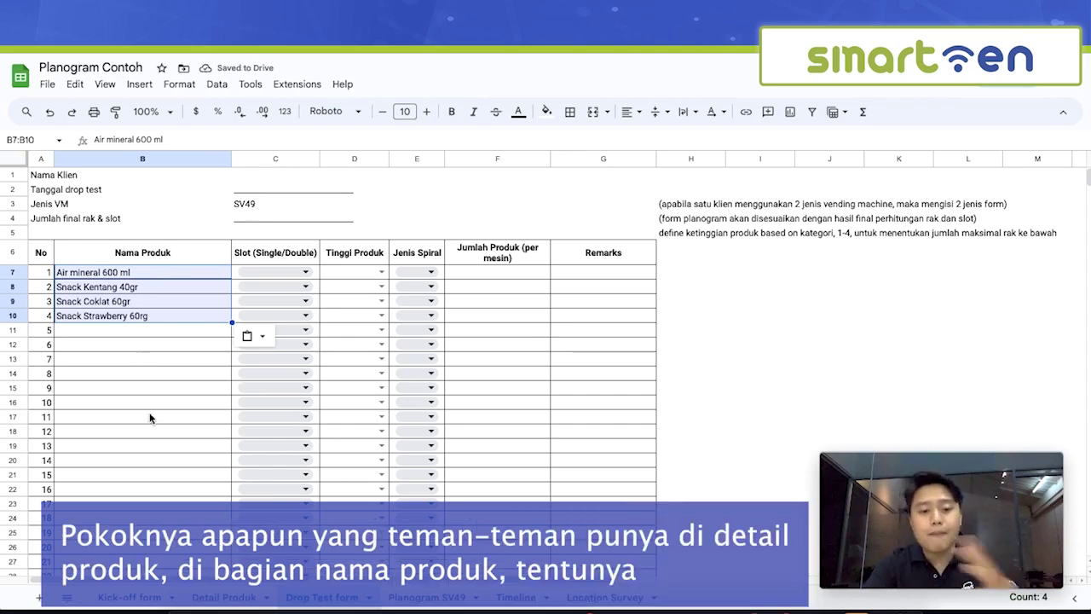
click(243, 597)
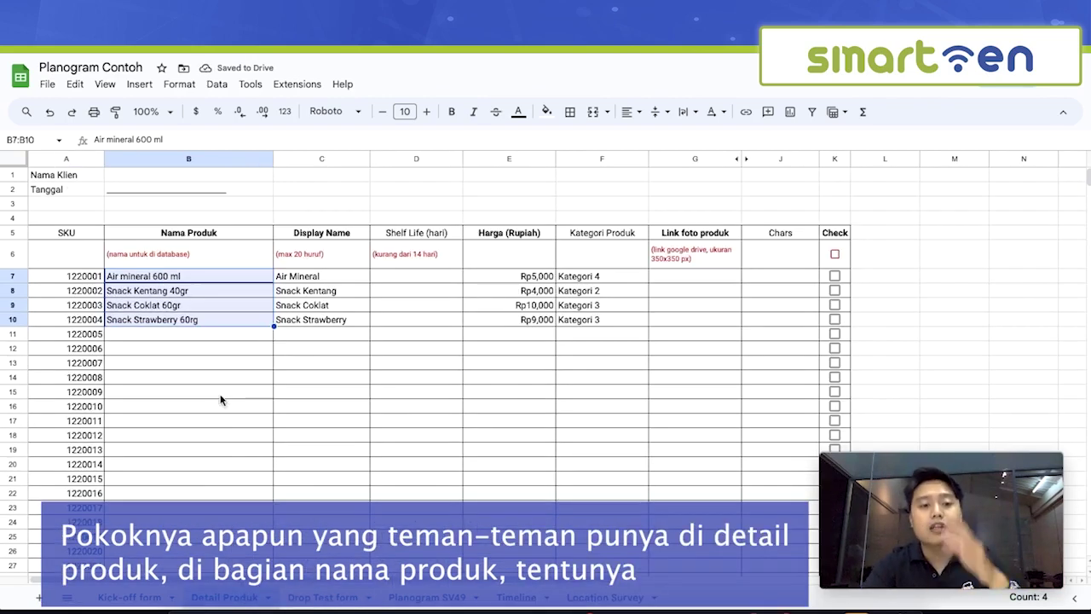
click(315, 600)
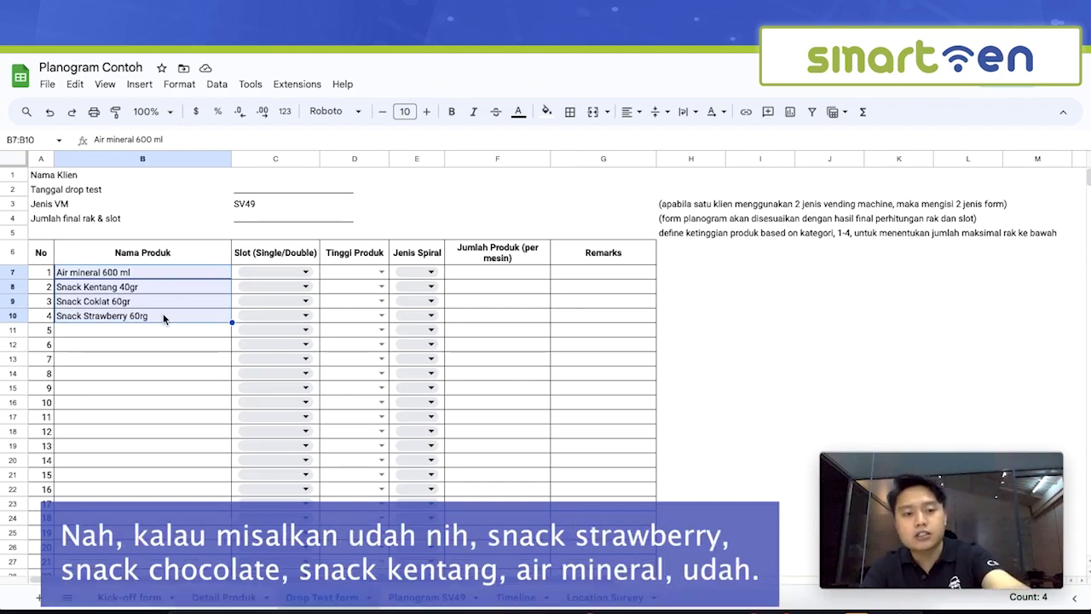
click(138, 302)
click(133, 287)
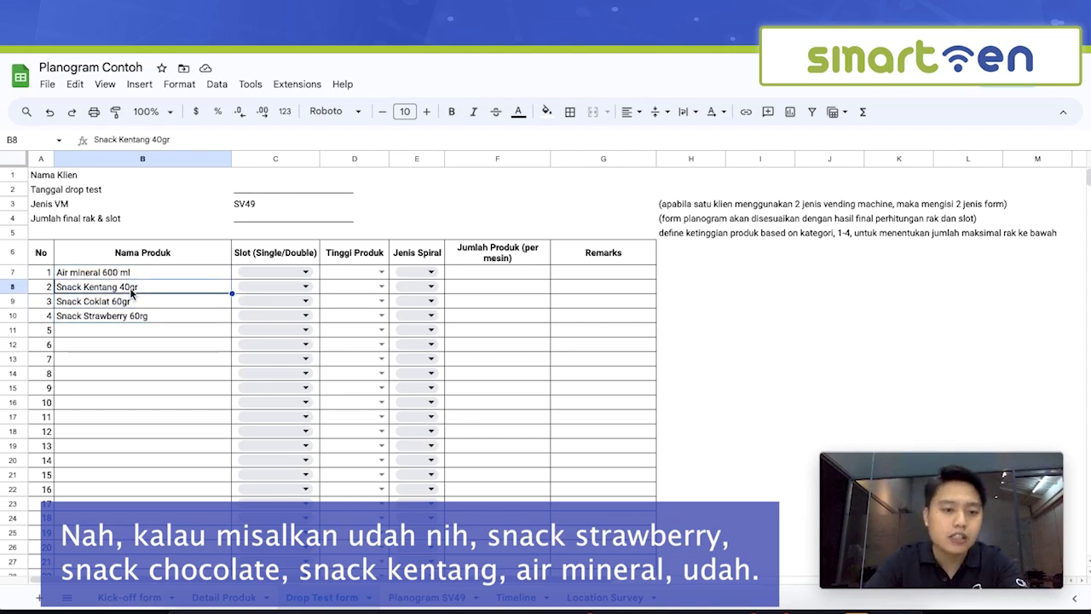
Set the Slot to single for Air mineral 600 ml and Snack Kentang 40gr, and to double for Snack Coklat 60gr
click(250, 272)
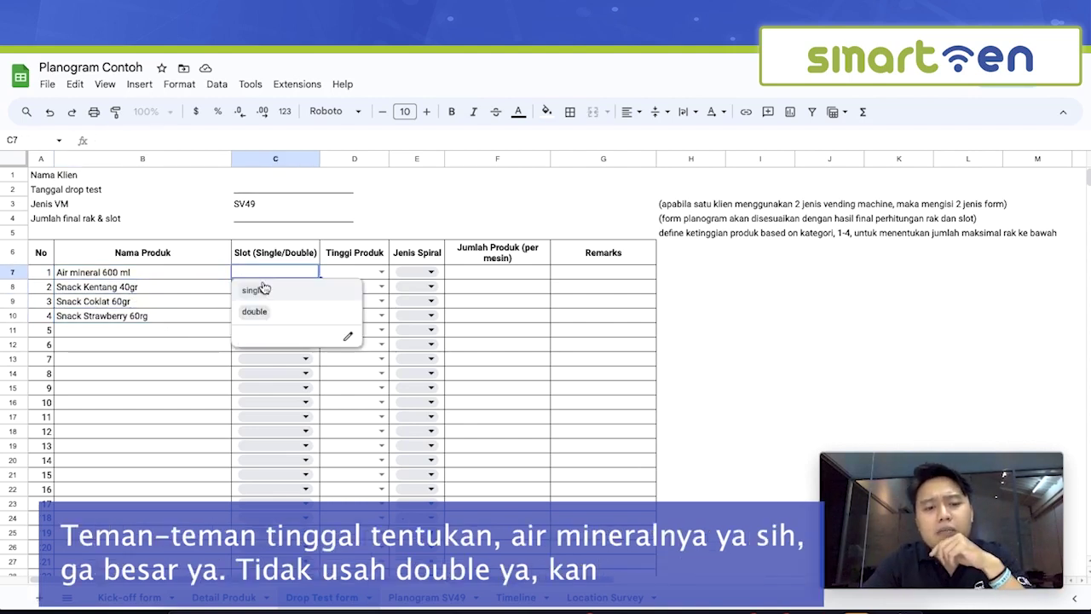
click(260, 290)
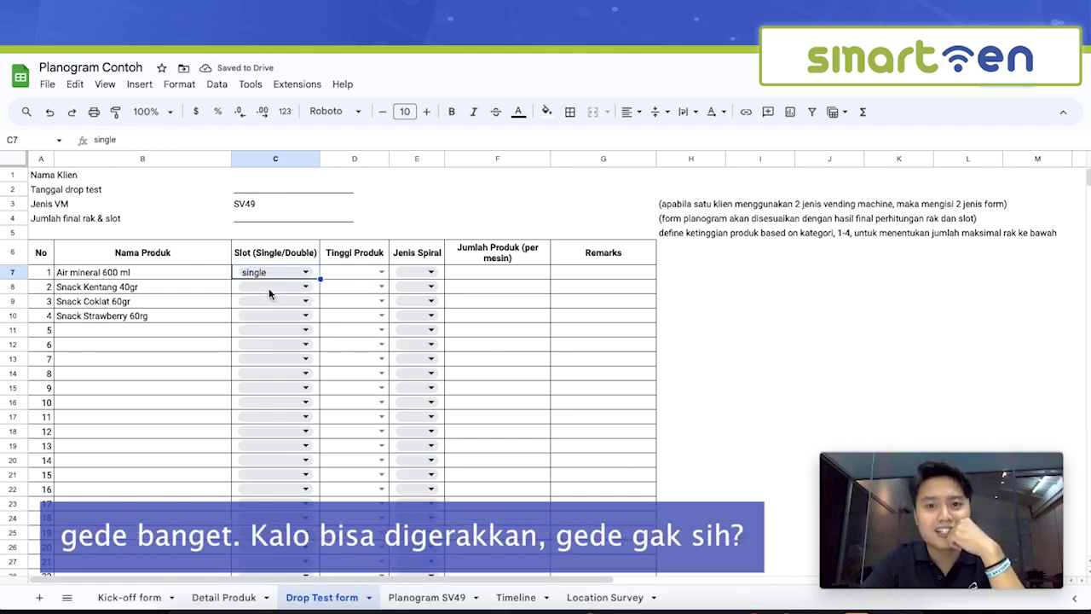
click(268, 288)
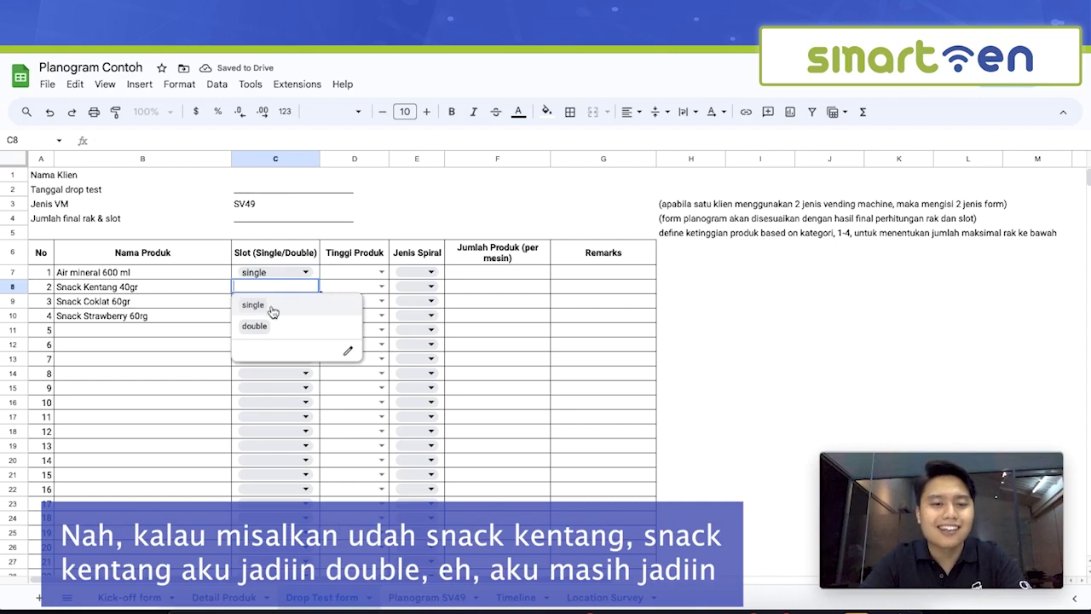
click(272, 331)
click(269, 287)
click(267, 304)
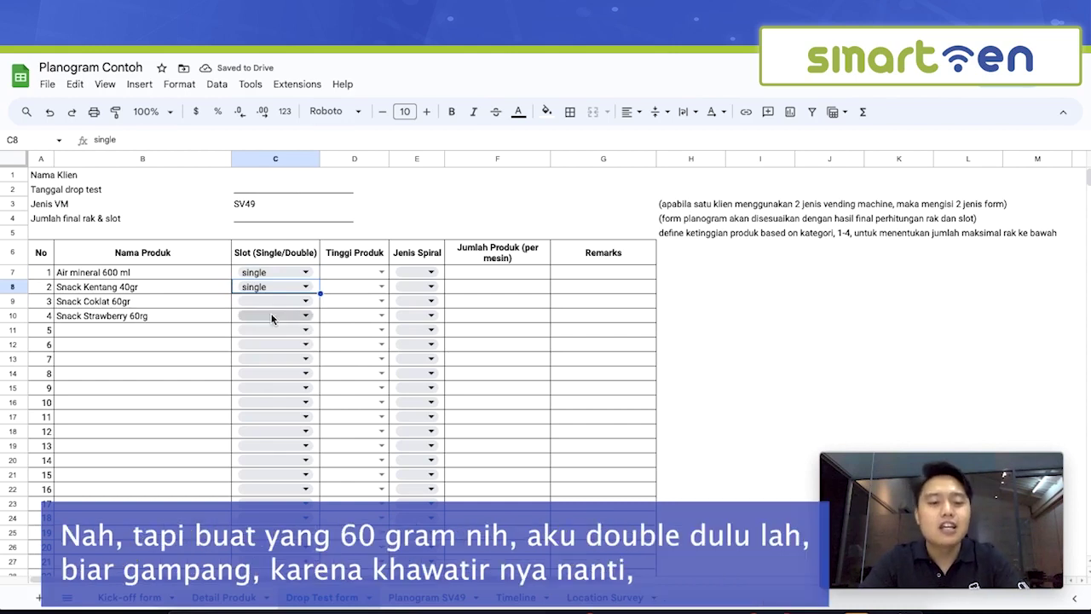
click(271, 301)
click(279, 340)
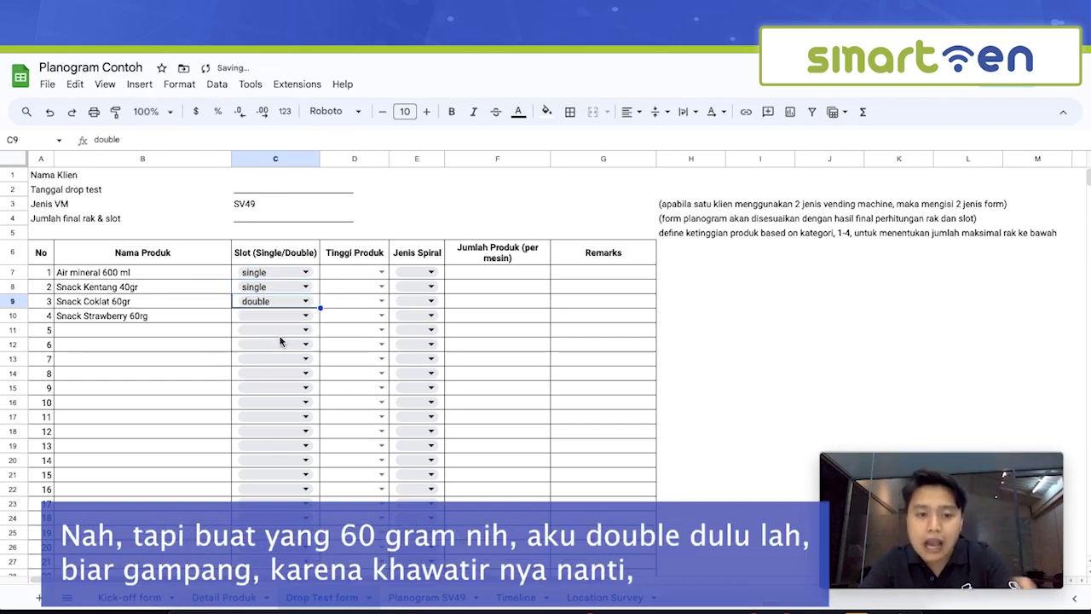
Set the Slot to double for Snack Strawberry 60rg, check the categories on Detail Produk, and set Air mineral 600 ml's Tinggi Produk to Kategori 4
click(277, 317)
click(283, 352)
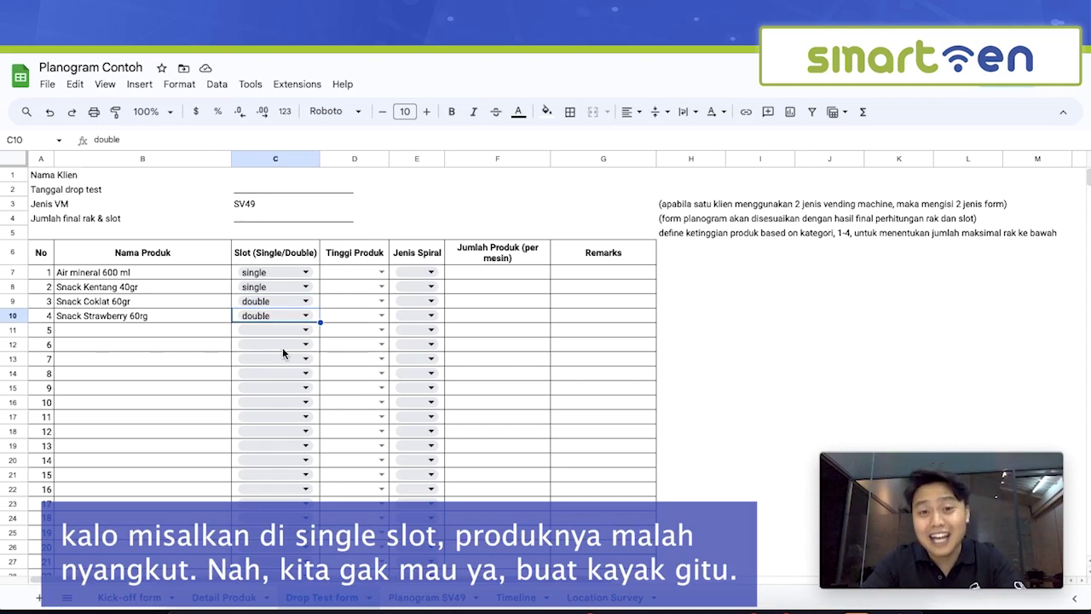
click(381, 273)
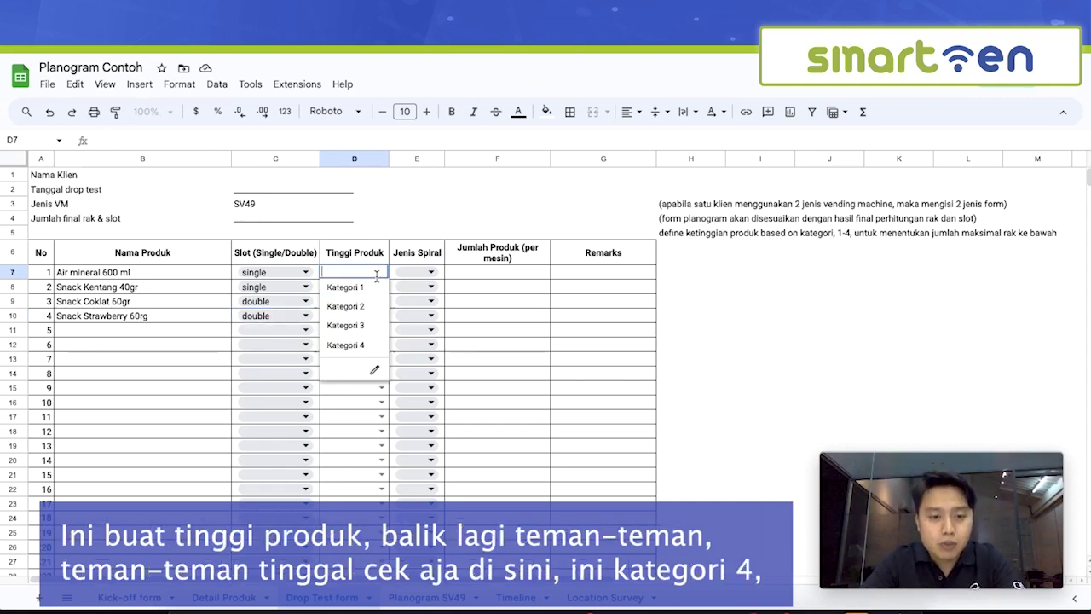
click(223, 597)
drag(588, 279, 592, 320)
click(328, 600)
click(381, 270)
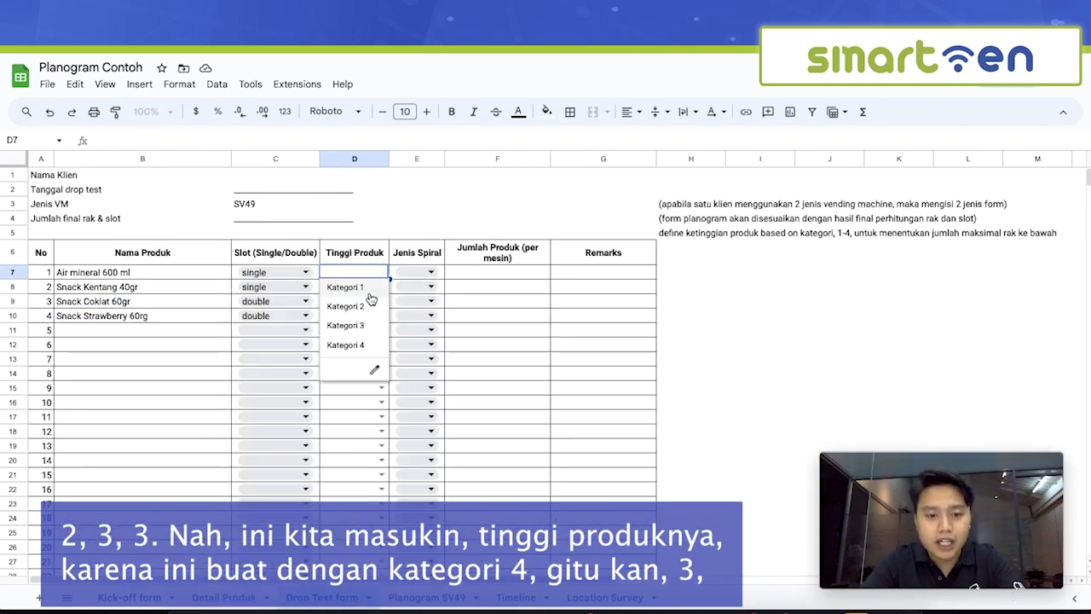
click(365, 344)
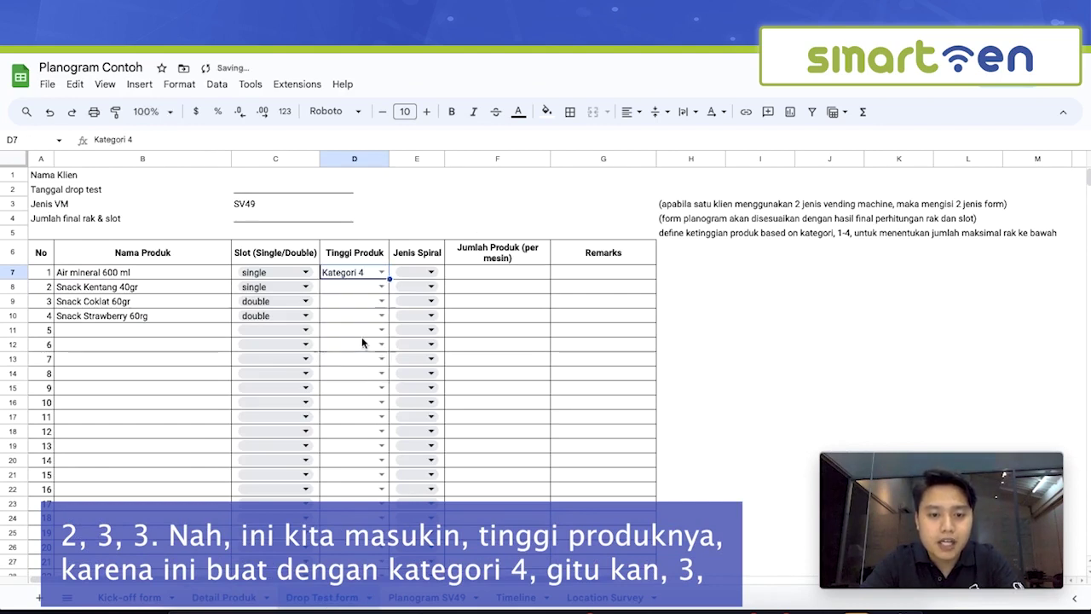
click(381, 287)
click(363, 341)
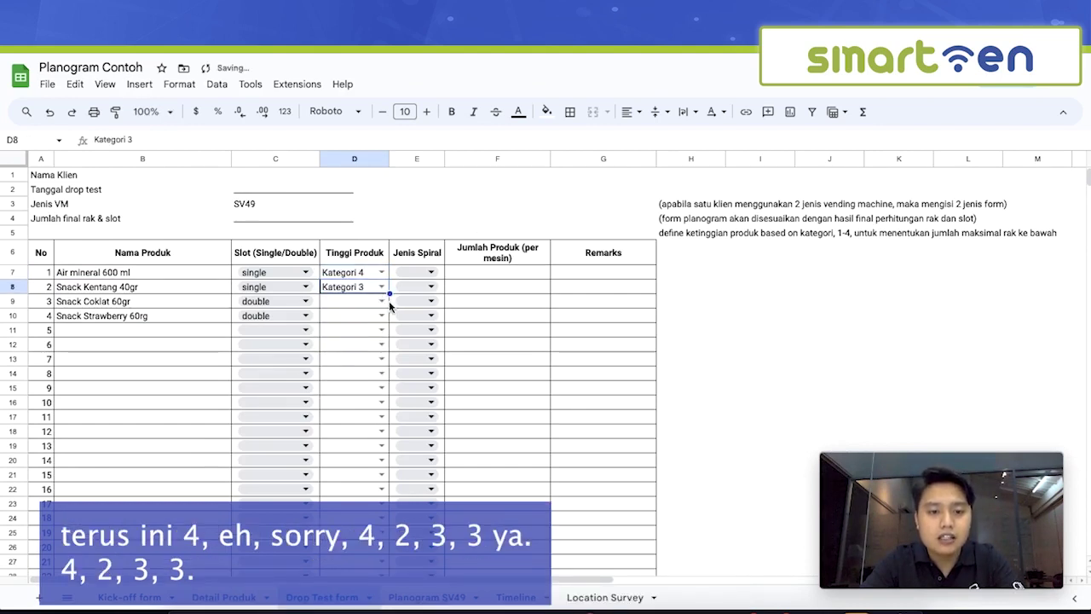
click(381, 301)
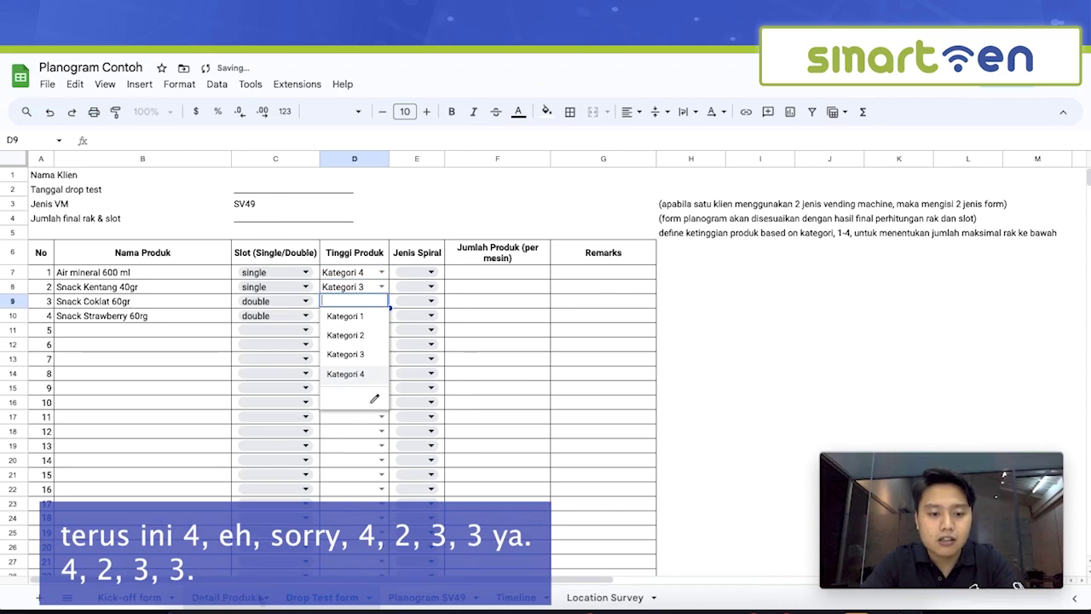
click(255, 598)
click(323, 598)
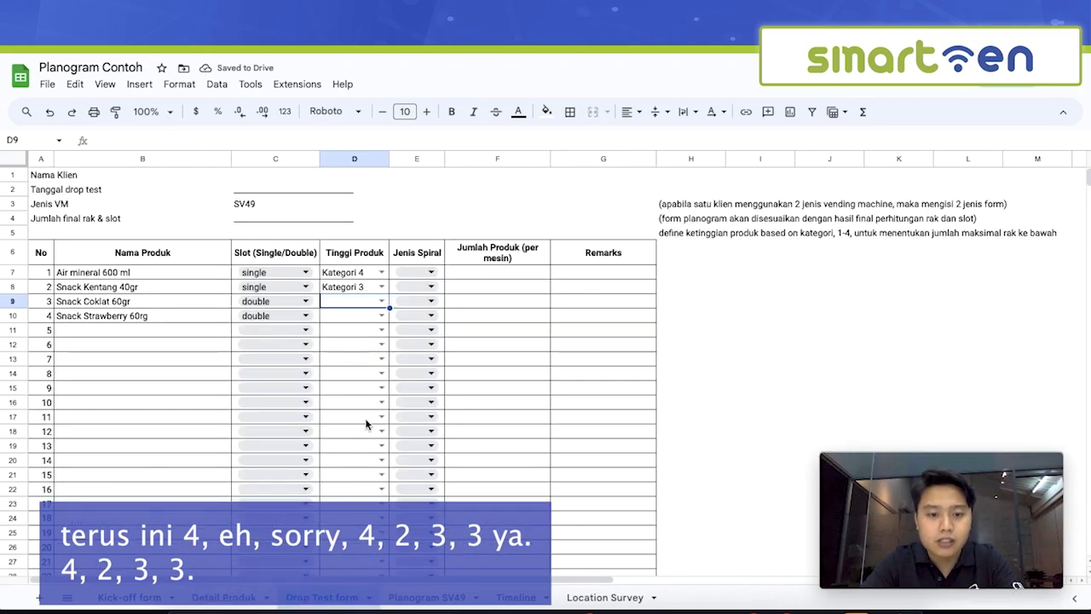
Set the Tinggi Produk to Kategori 2 for Snack Kentang 40gr and Kategori 3 for Snack Coklat 60gr and Snack Strawberry 60rg
click(383, 286)
click(357, 322)
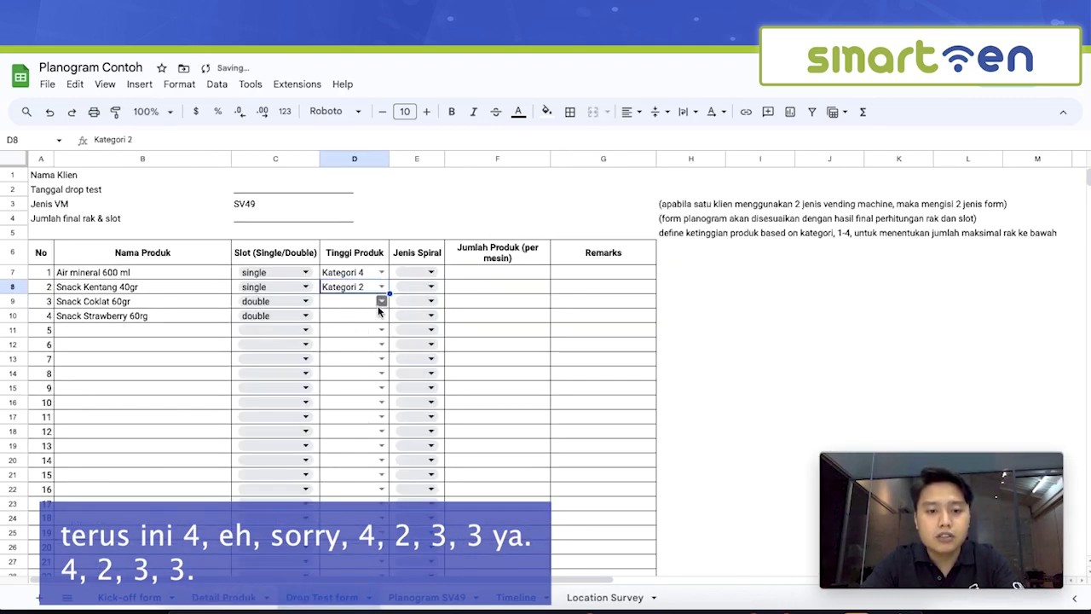
click(384, 301)
click(348, 354)
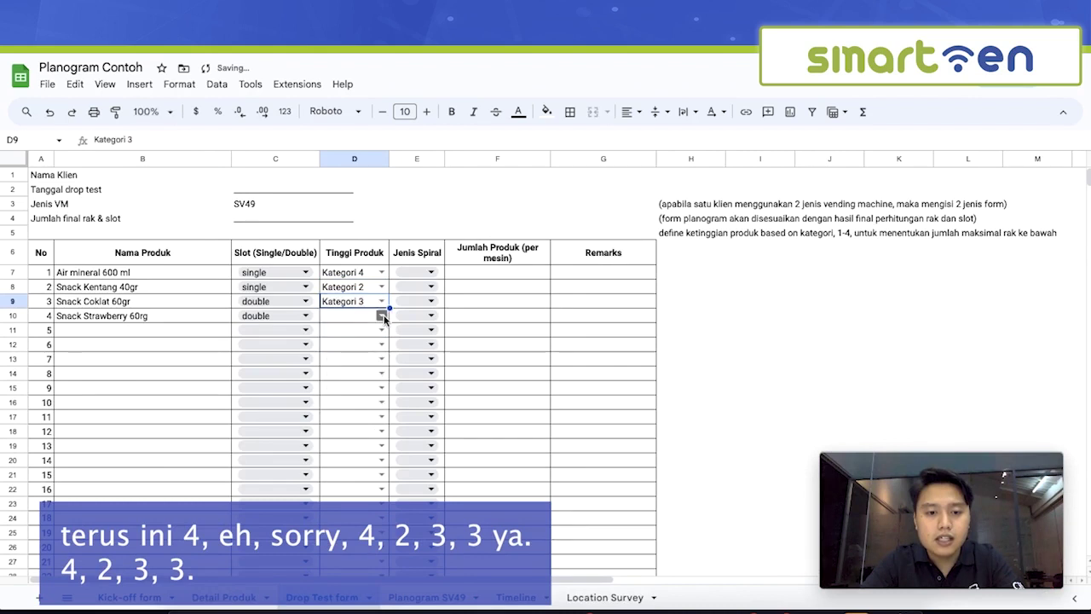
click(383, 316)
click(365, 369)
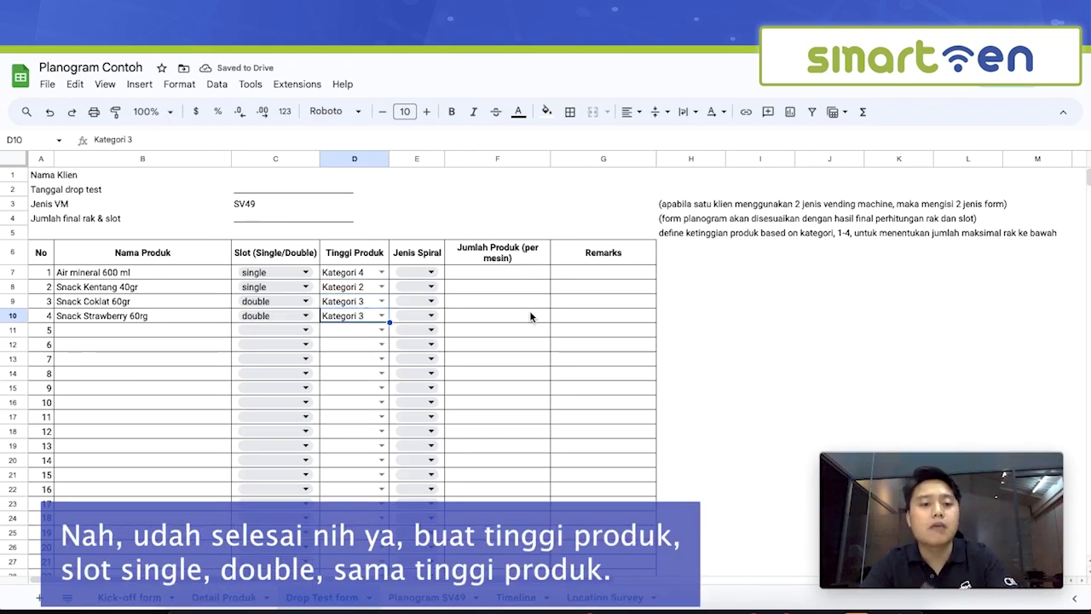
Set the Jenis Spiral to P5 for Air mineral 600 ml, P6 for Snack Kentang 40gr, and P3 for Snack Coklat 60gr and Snack Strawberry 60rg
click(424, 271)
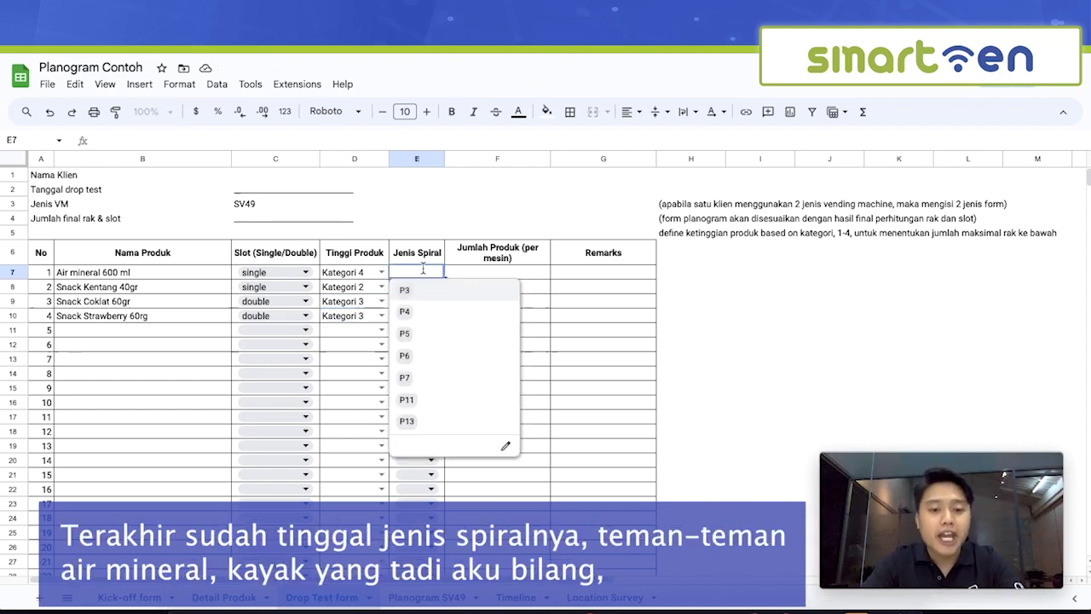
click(434, 335)
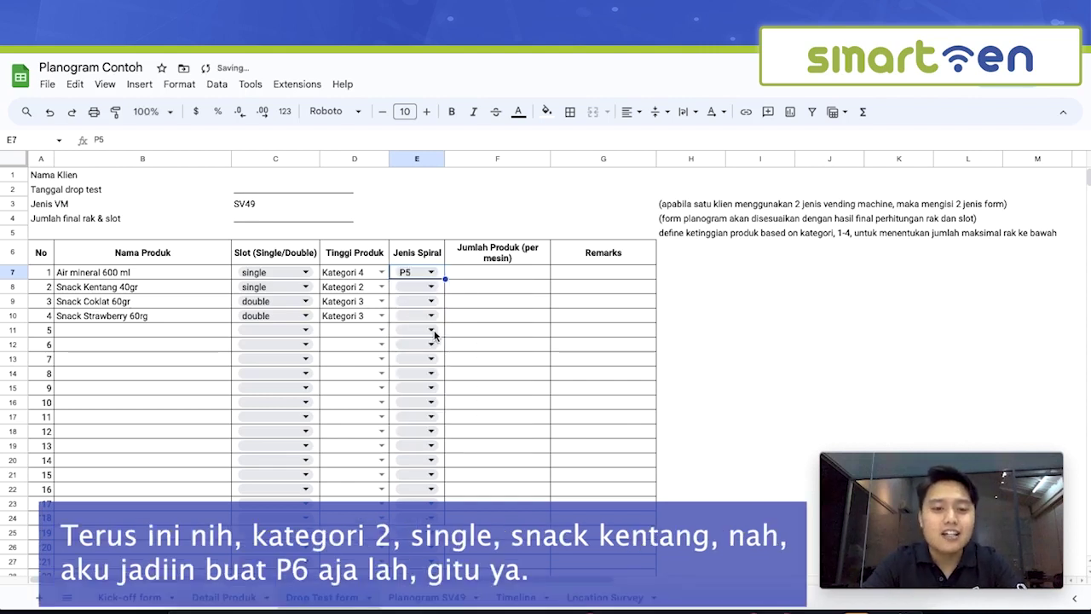
click(409, 287)
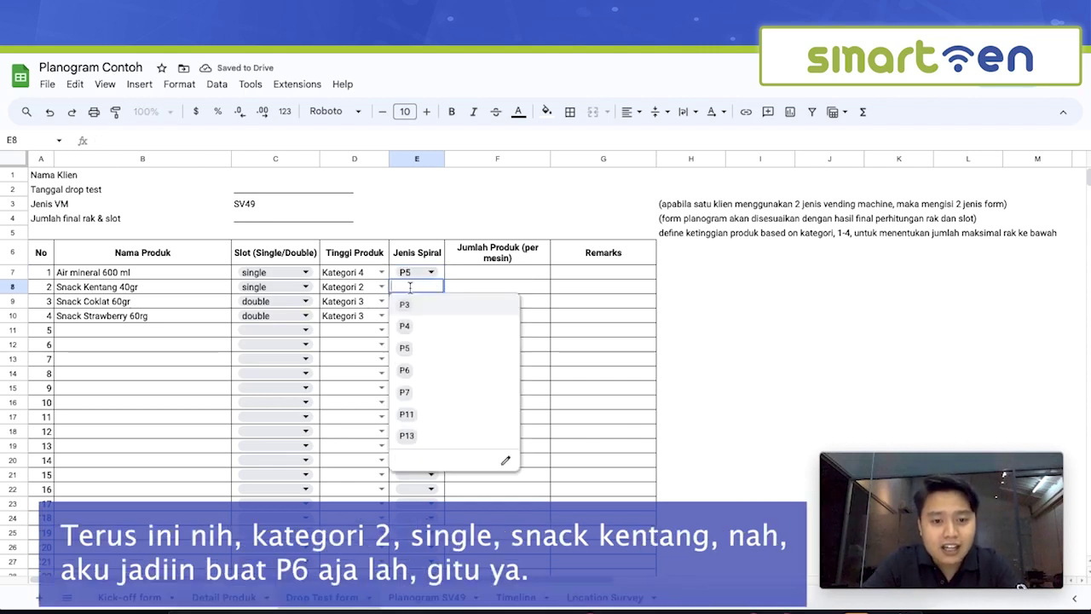
click(433, 374)
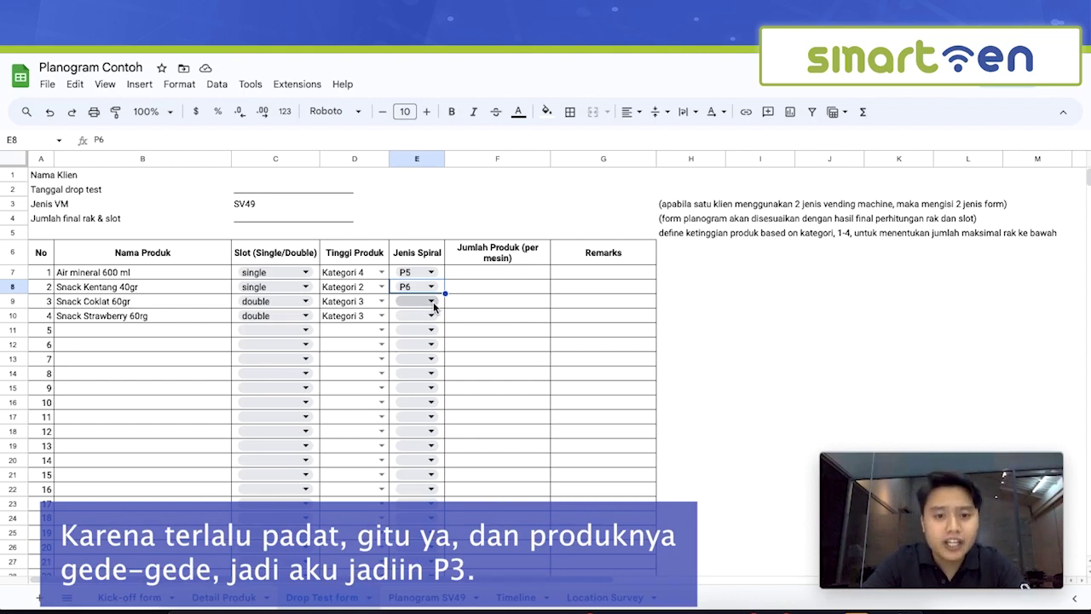
click(433, 302)
click(429, 327)
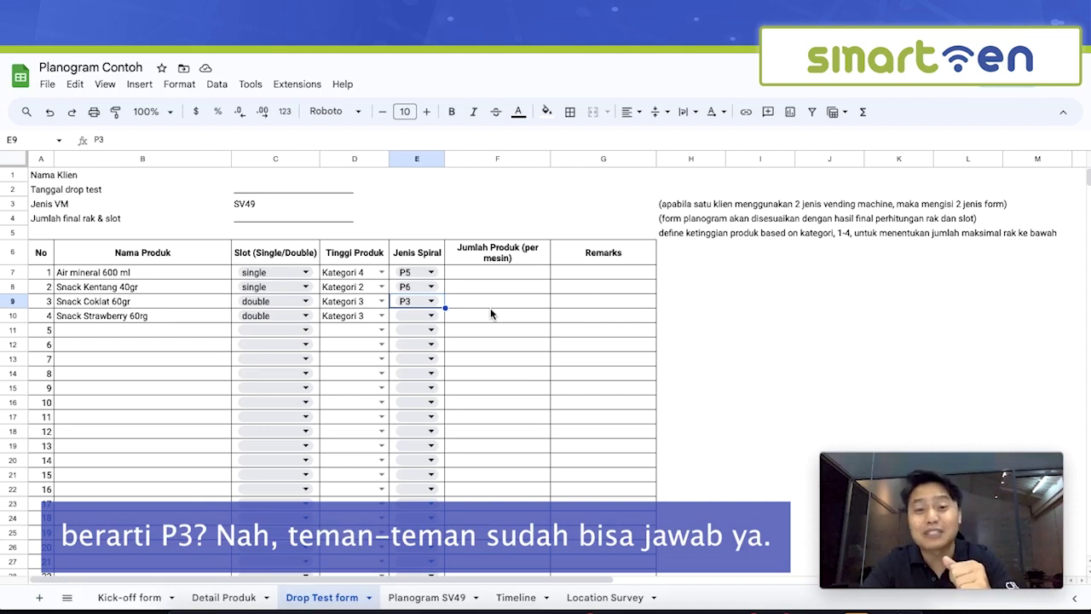
click(437, 315)
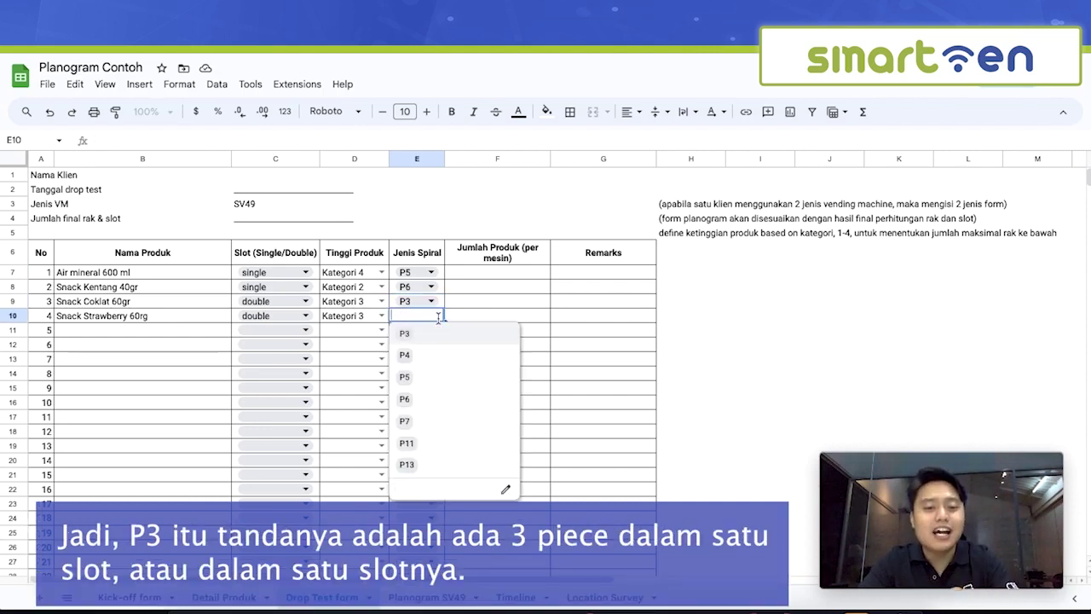
click(404, 333)
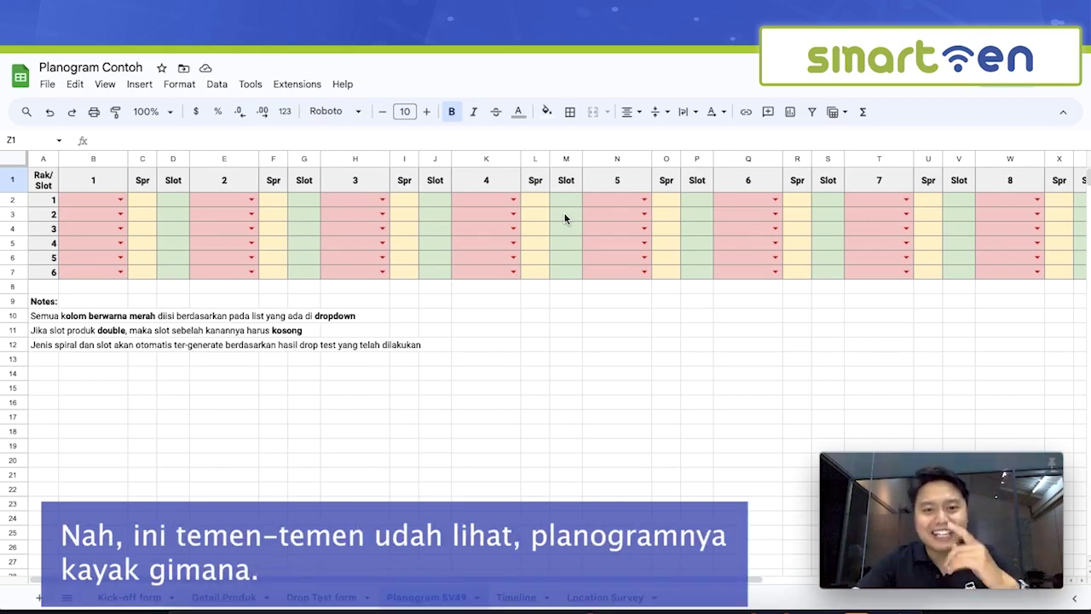
Examine the Planogram SV49 sheet's layout: the rack rows, the numbered slot columns, and their Spr and Slot columns
scroll(603, 221, right, 4)
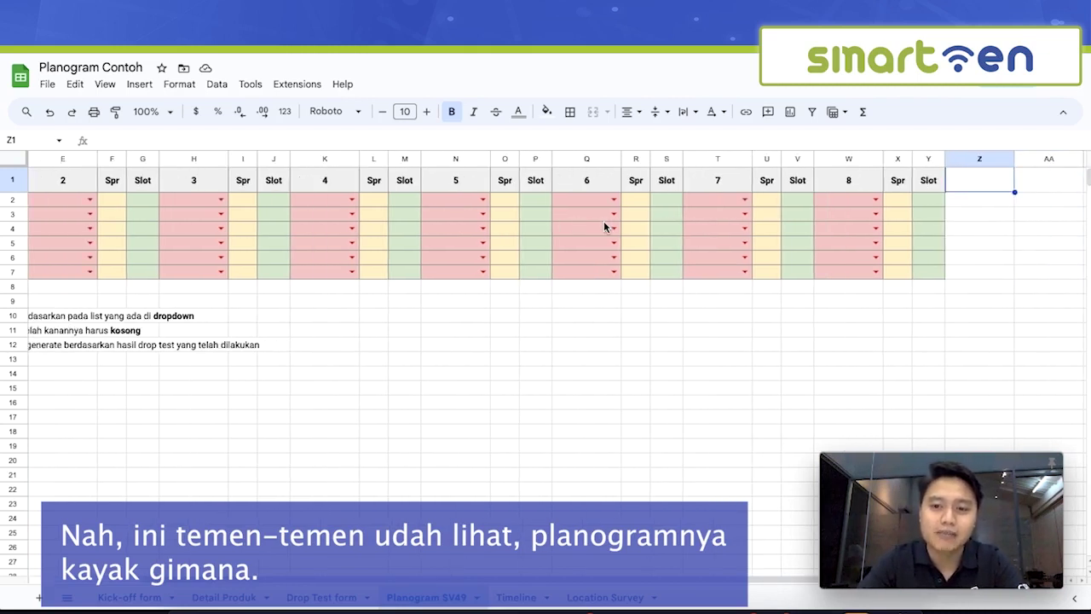
scroll(604, 221, left, 4)
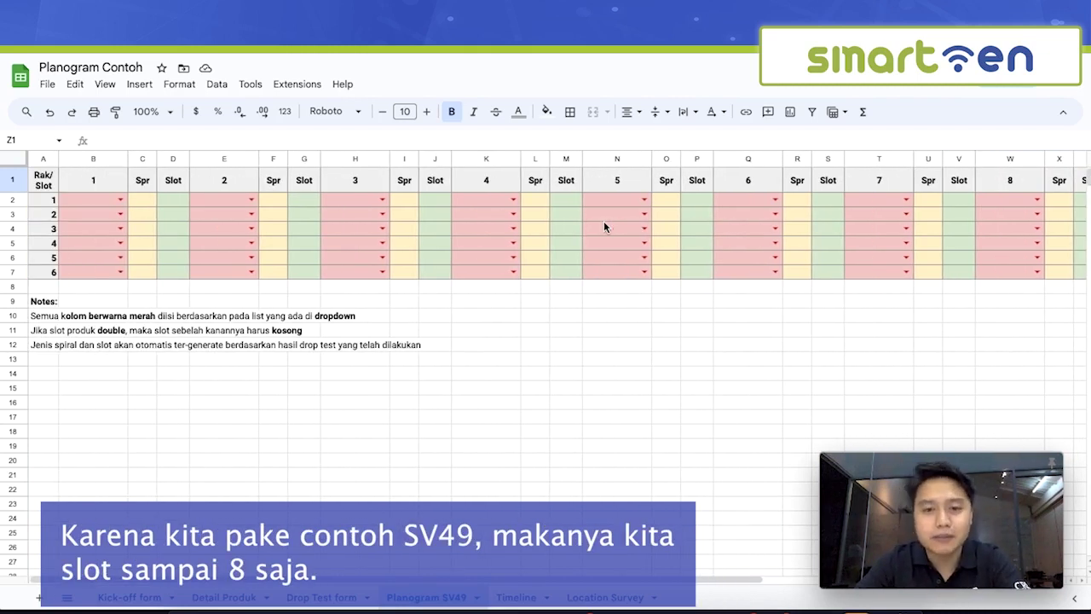
scroll(604, 227, right, 4)
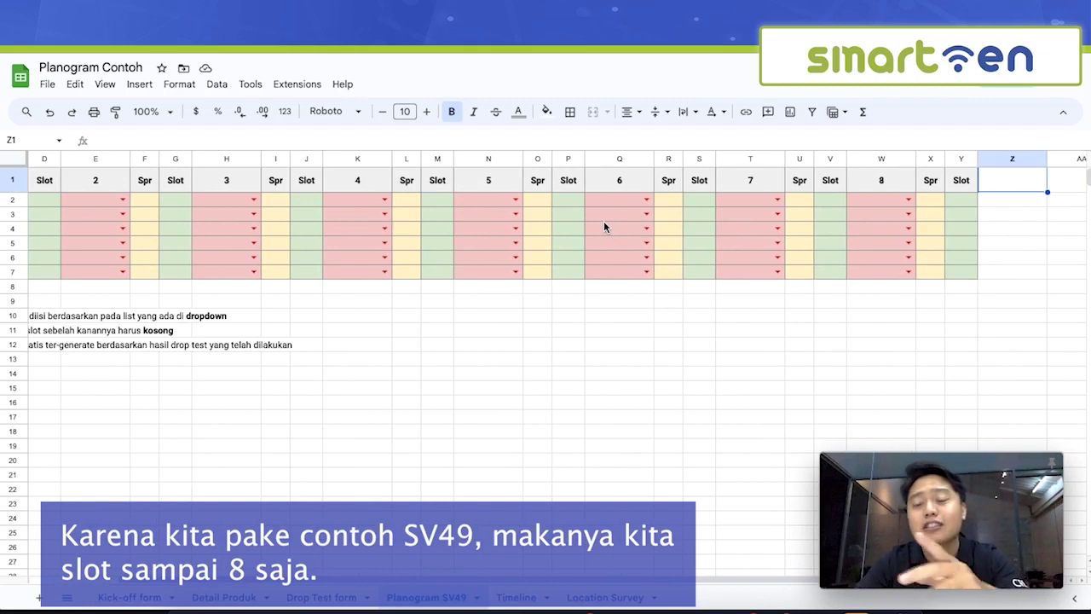
scroll(604, 220, left, 4)
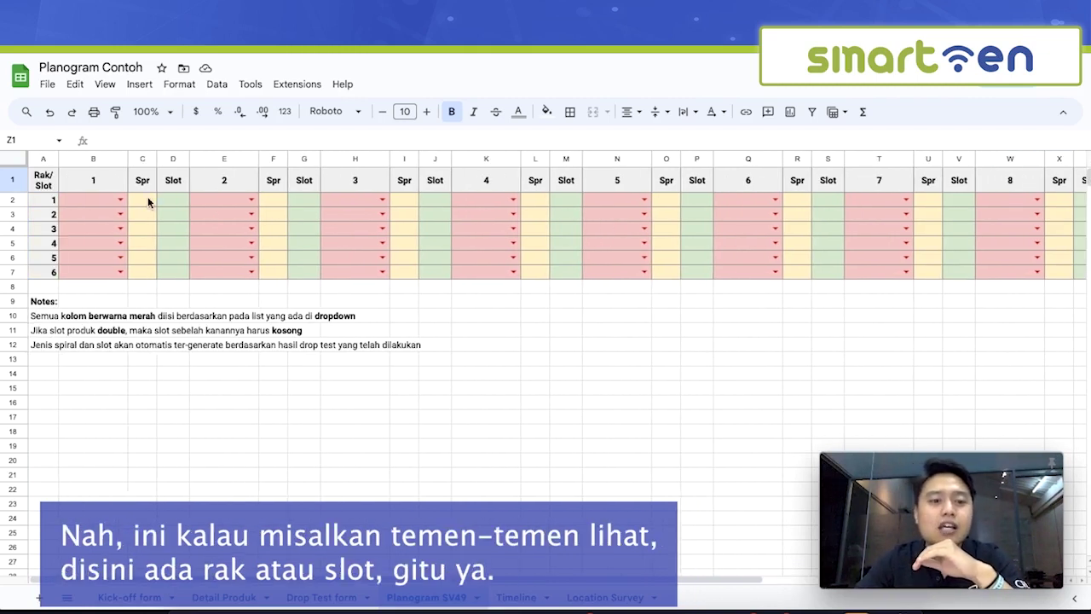
click(92, 185)
drag(49, 205, 48, 273)
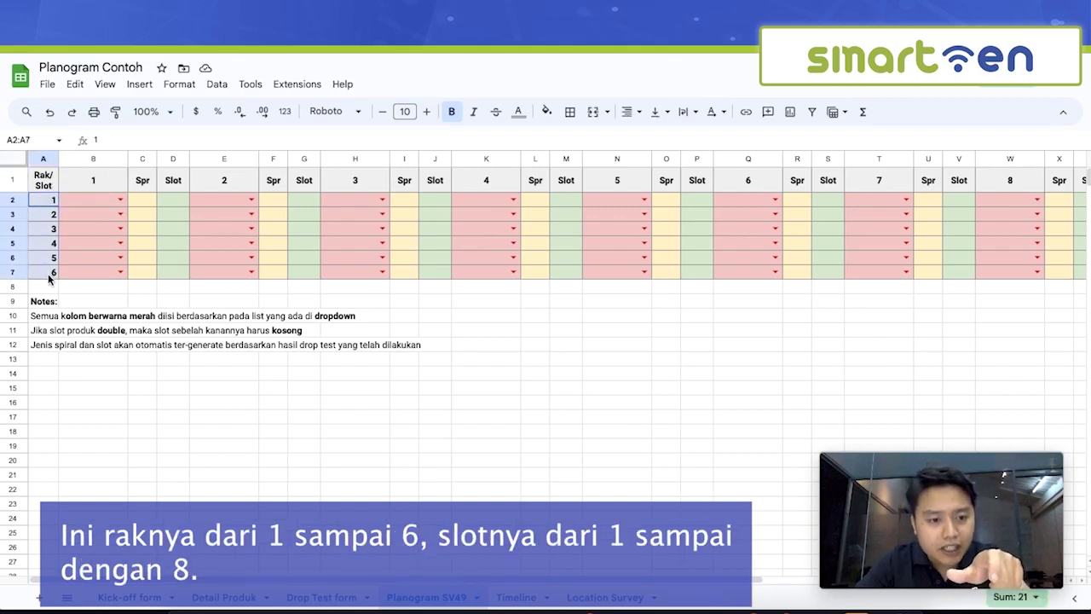
click(100, 186)
scroll(288, 194, right, 3)
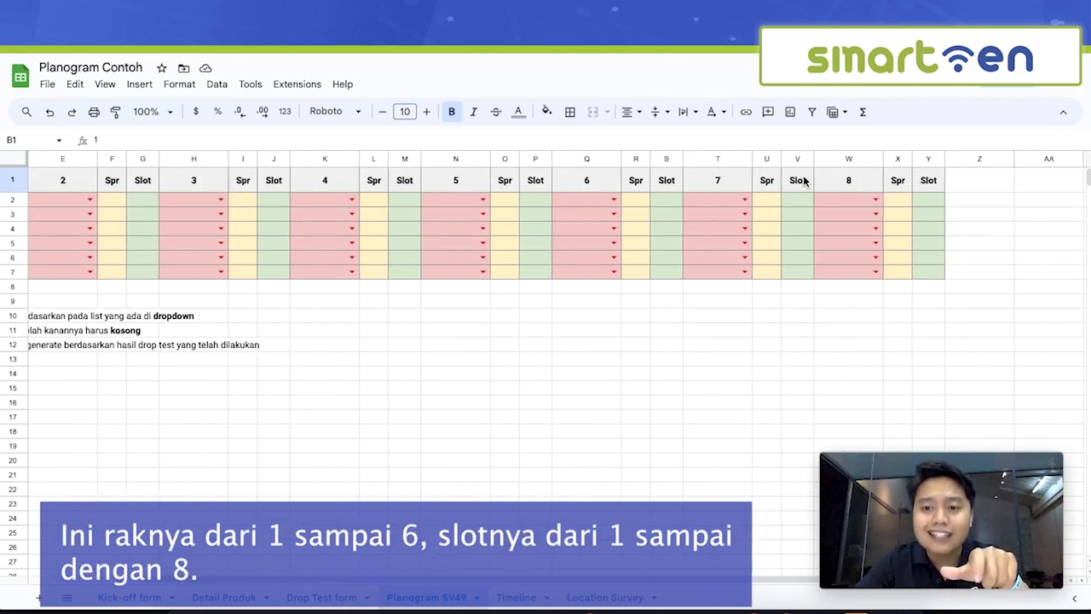
click(831, 182)
scroll(673, 186, left, 3)
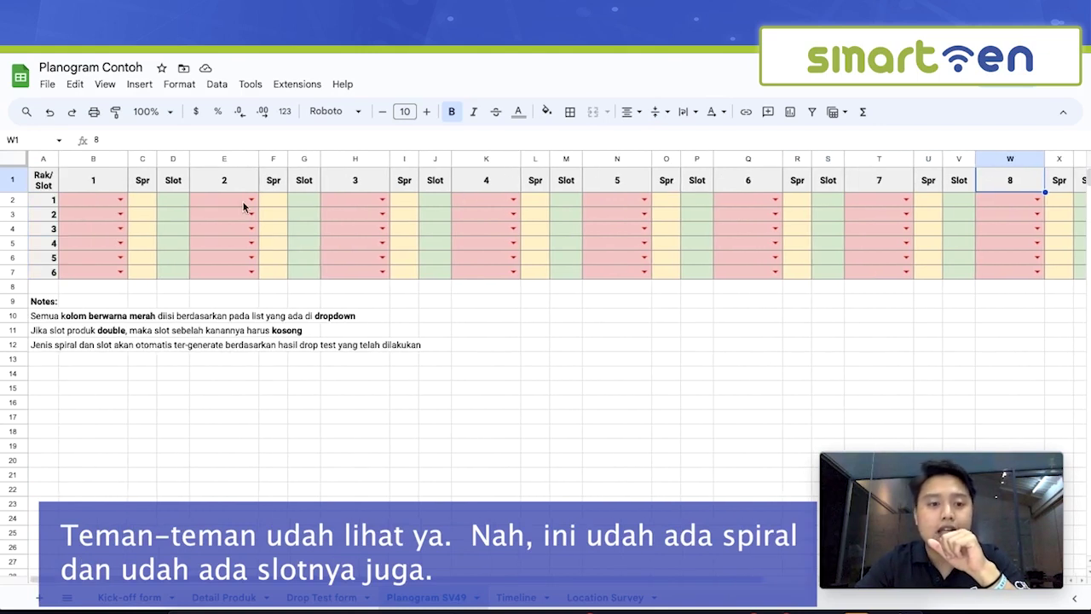
click(144, 185)
click(175, 183)
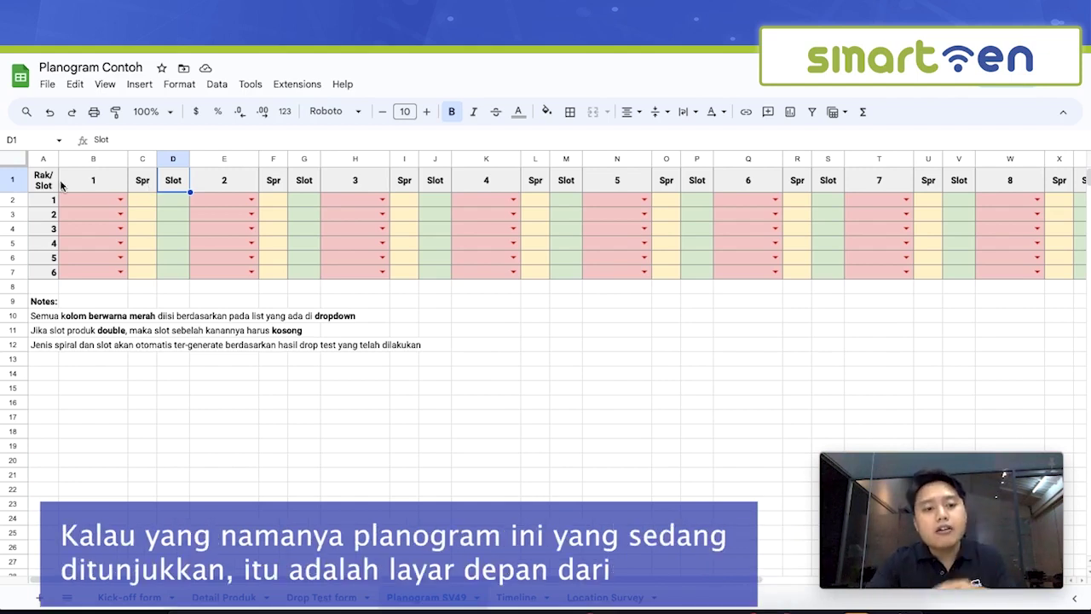
Review the whole planogram grid as the machine's front view, and locate the headings for slot 1 and rack 1
drag(47, 181, 832, 274)
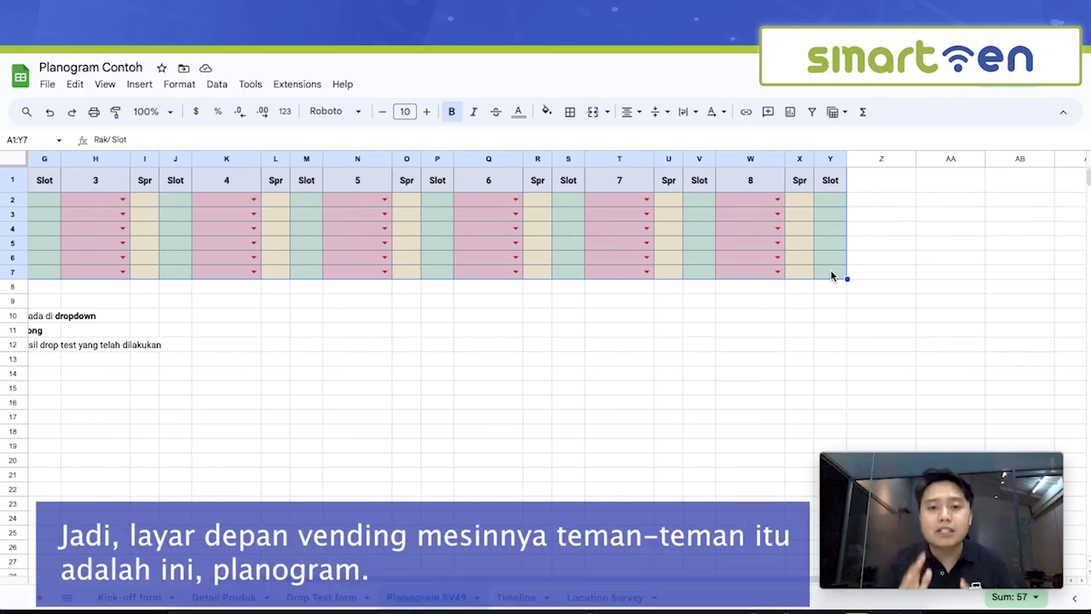
scroll(652, 247, left, 5)
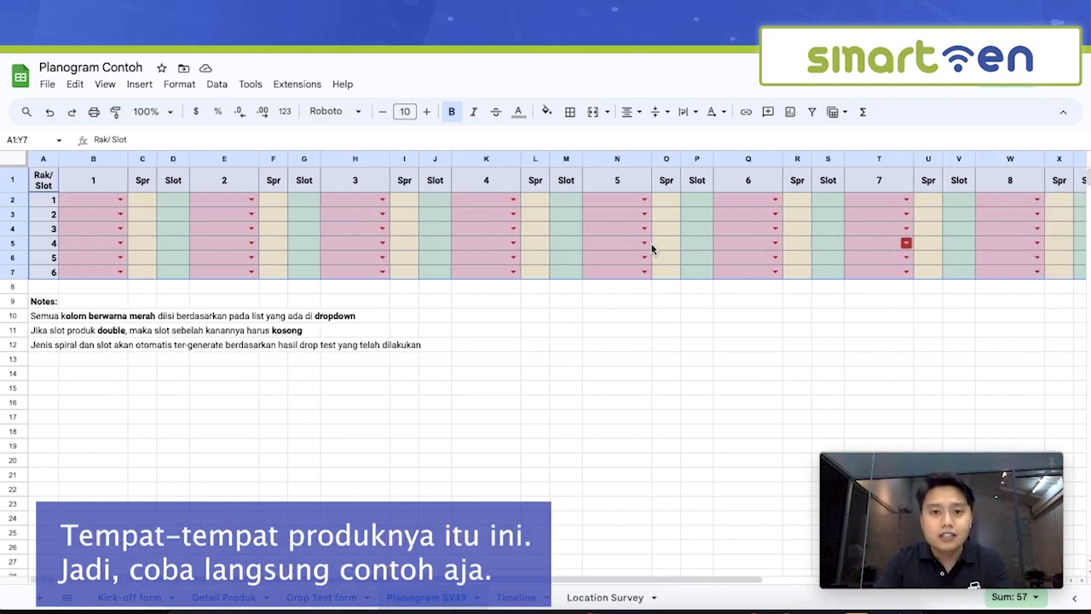
click(540, 286)
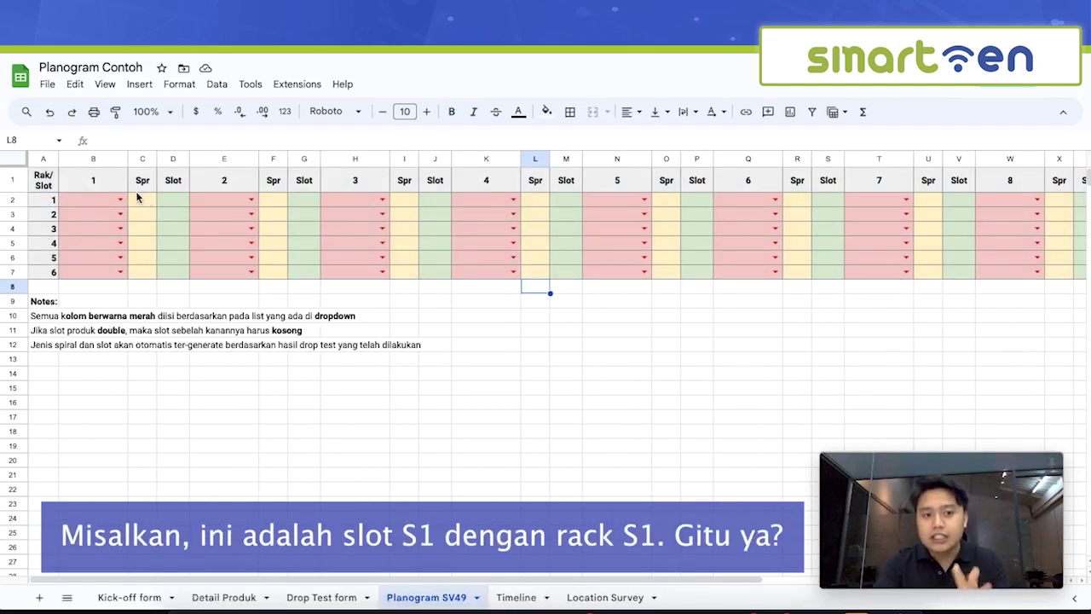
click(89, 181)
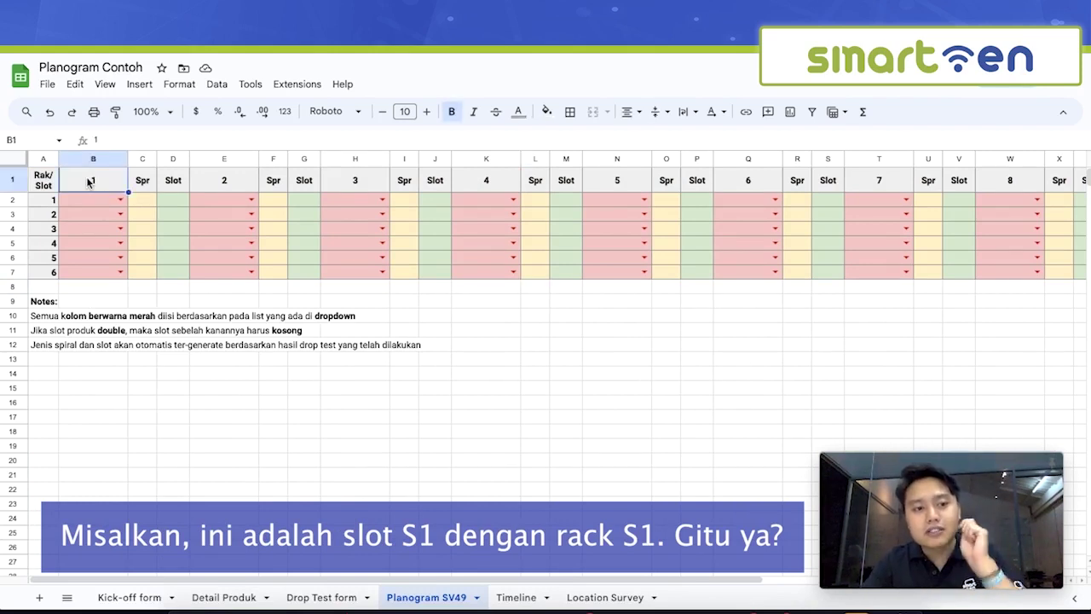
click(54, 203)
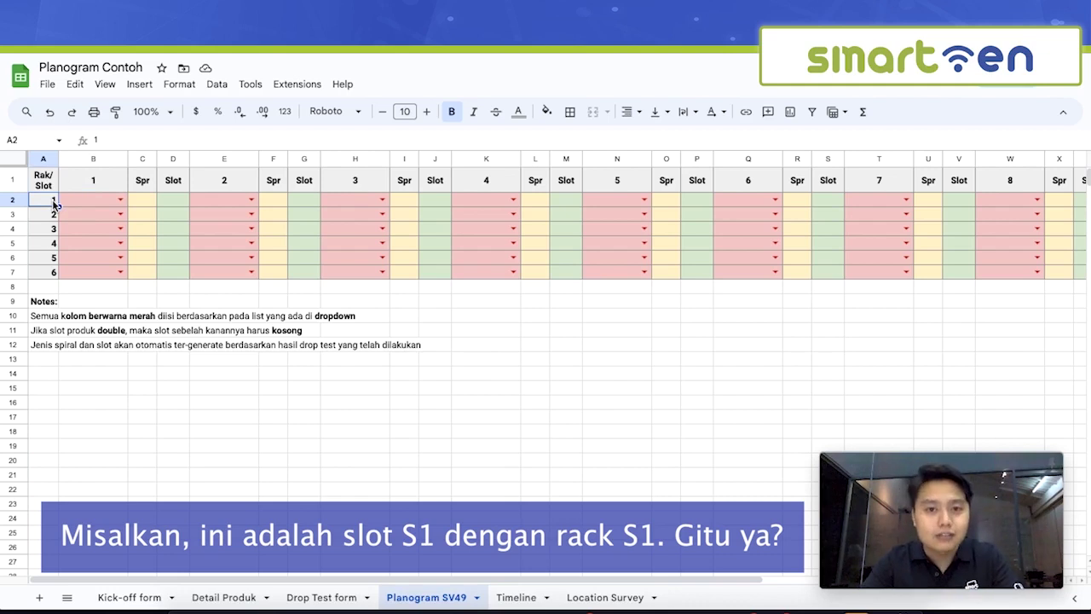
Assign Snack Kentang to slots 1 and 2 of rack 1 in the planogram
click(90, 203)
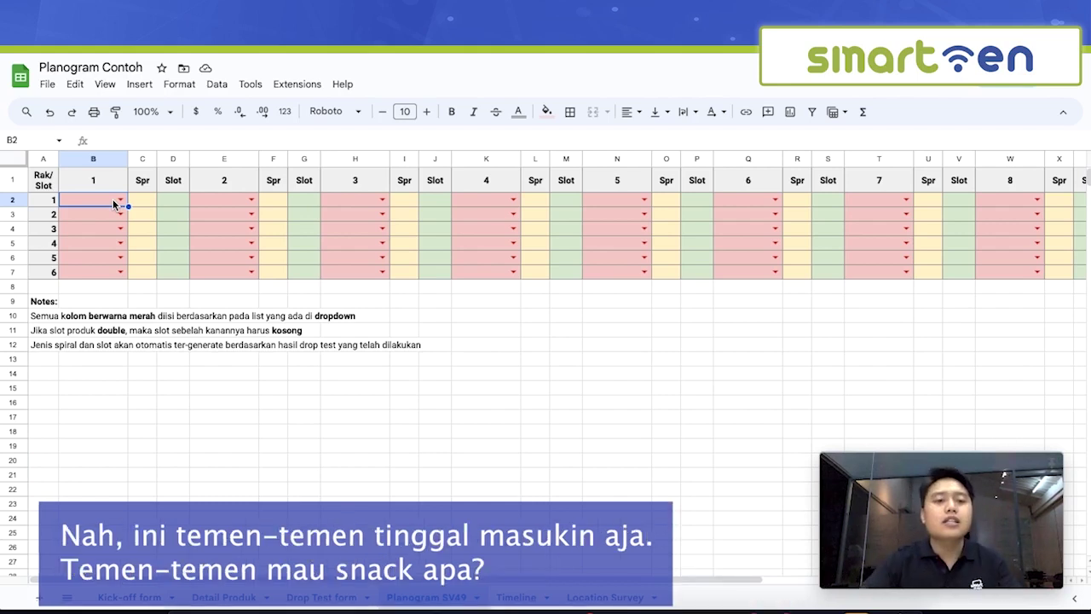
click(121, 199)
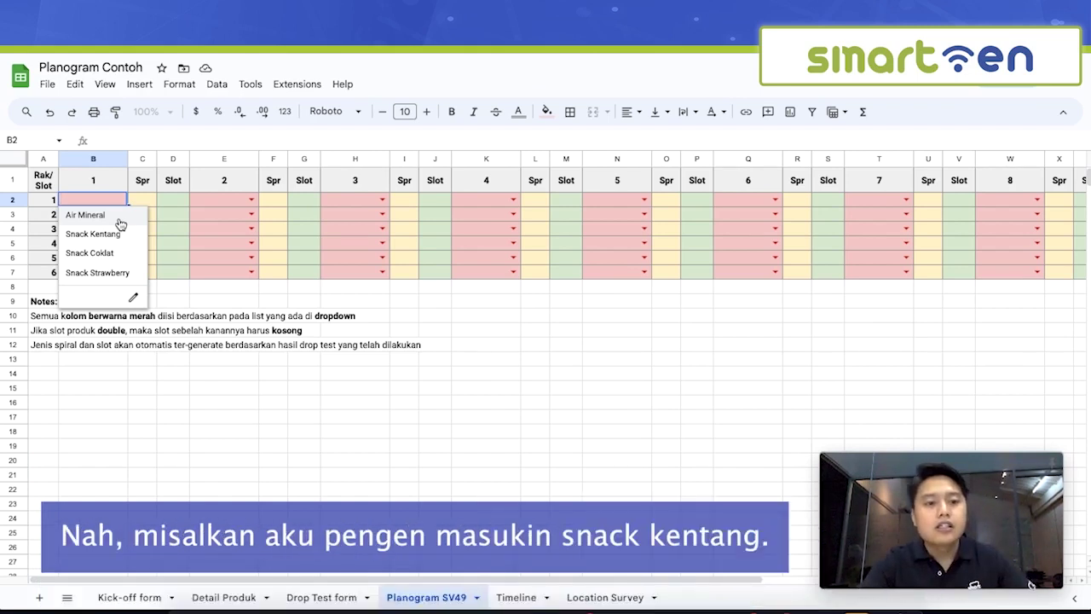
click(91, 234)
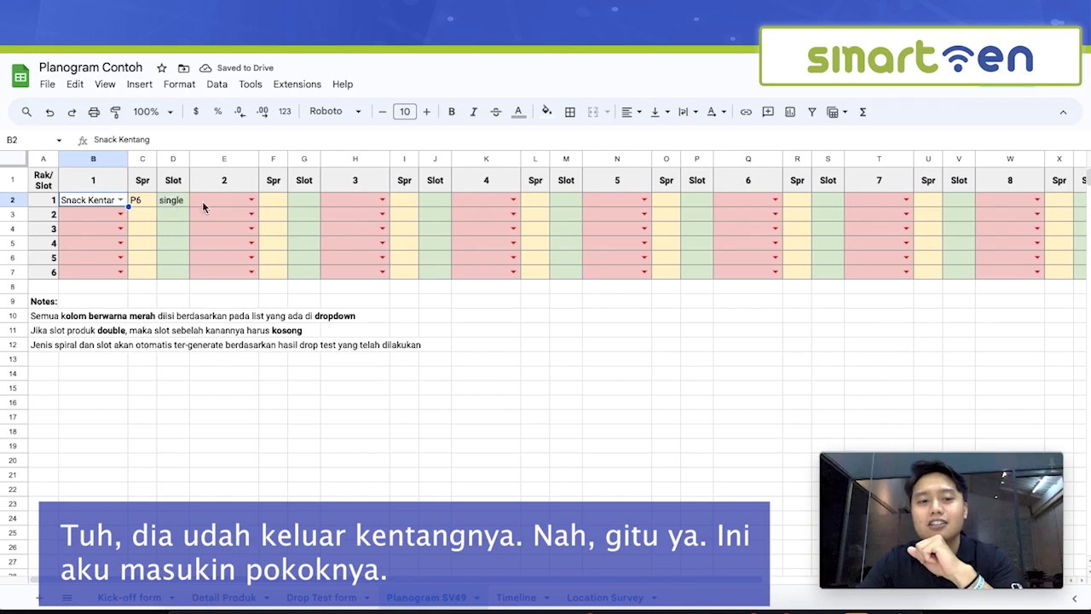
click(247, 201)
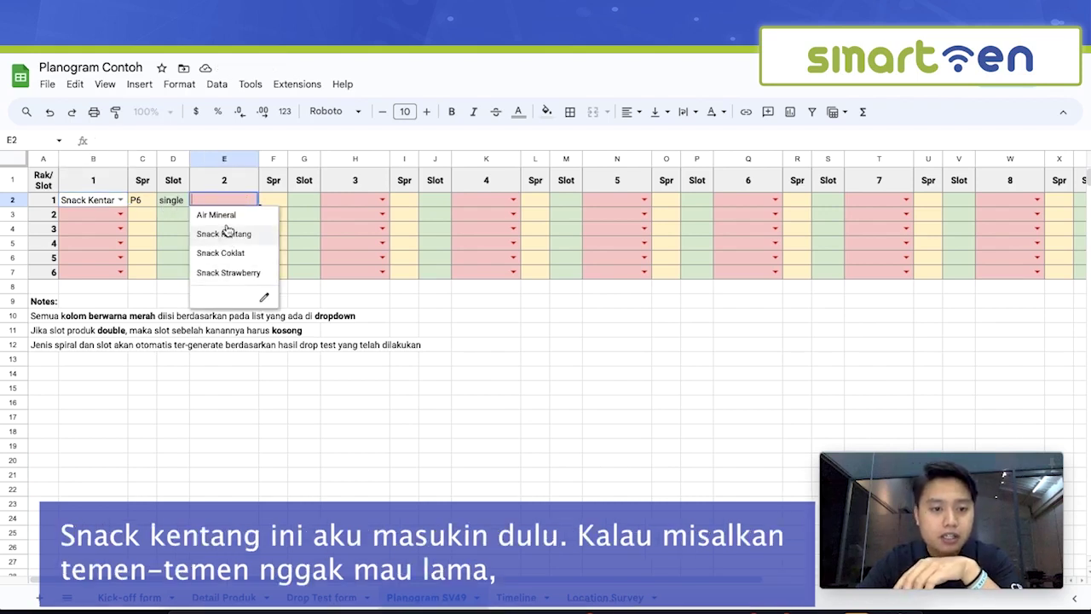
click(225, 237)
click(115, 205)
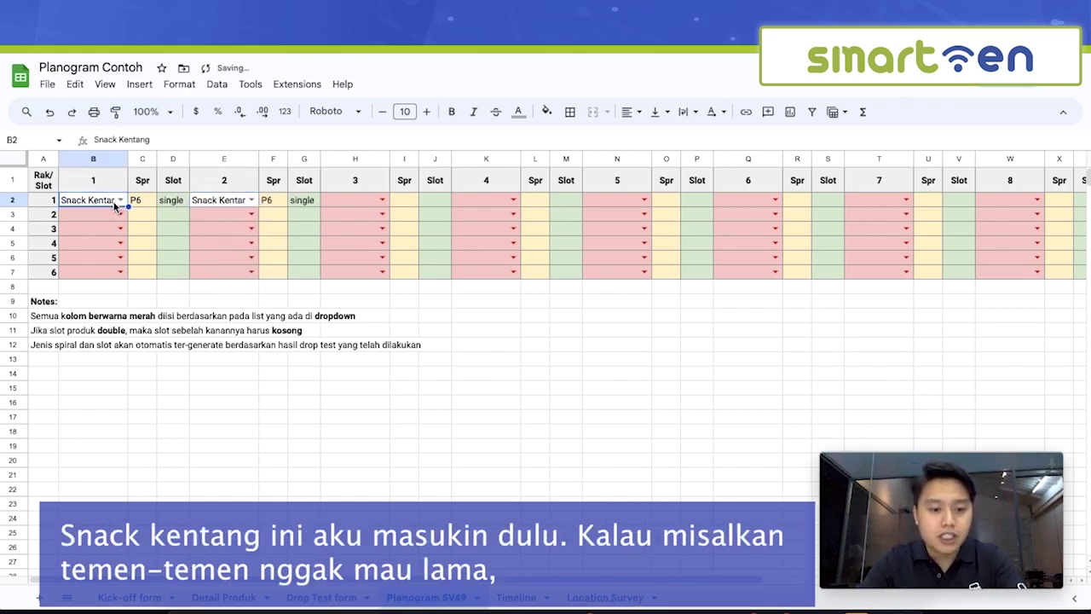
Copy Snack Kentang from slot 1 into slots 3, 4 and 5 of rack 1 in the planogram
key(ctrl+c)
click(330, 200)
key(ctrl+v)
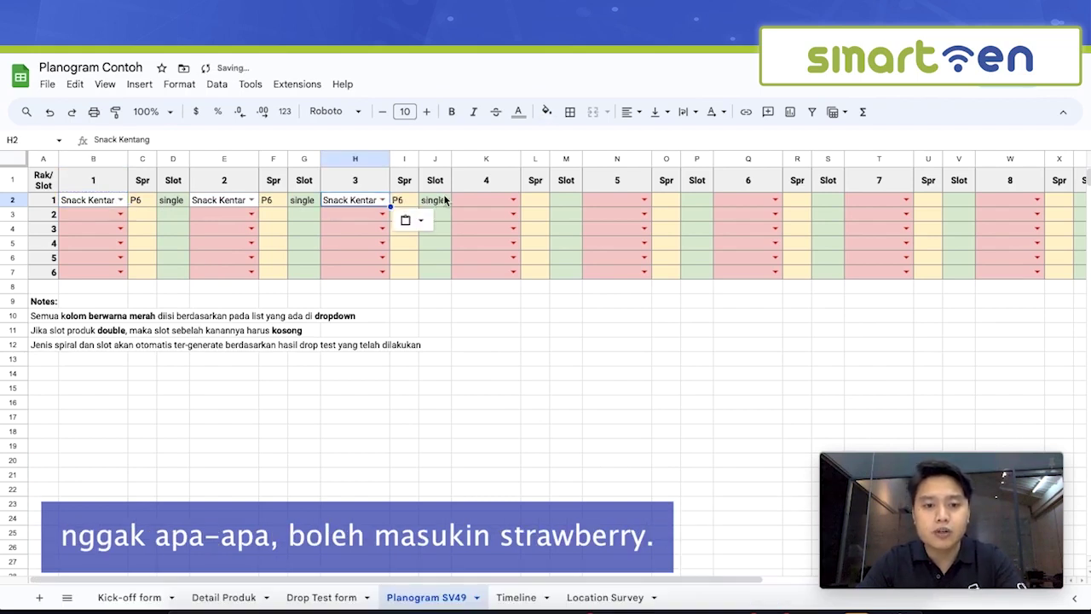
click(464, 200)
key(ctrl+v)
click(600, 199)
key(ctrl+v)
scroll(602, 200, right, 1)
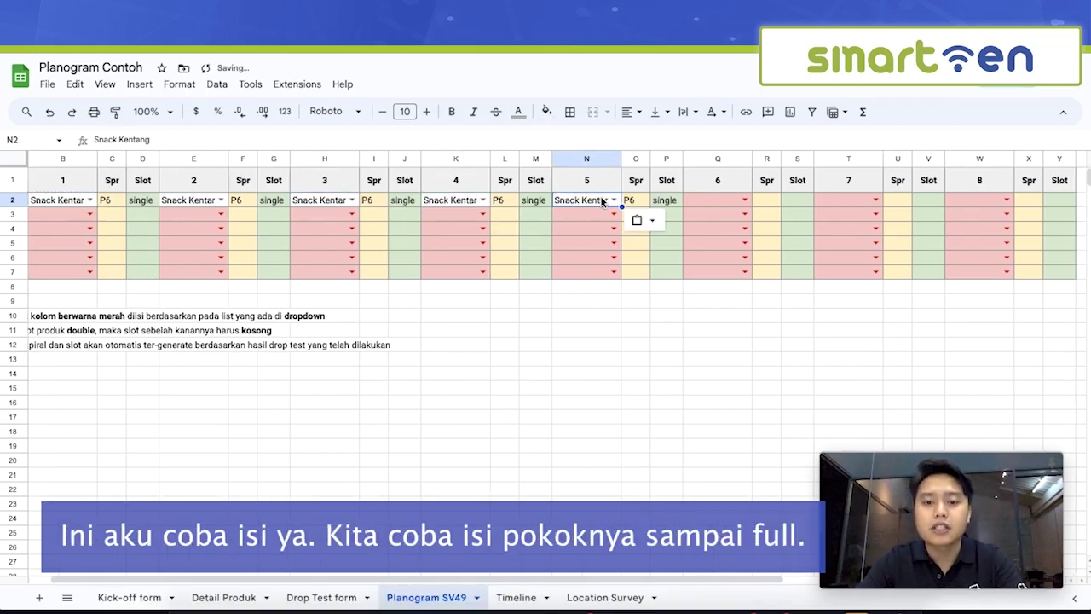
Complete rack 1 by pasting Snack Kentang into slots 6, 7 and 8
click(688, 200)
key(ctrl+v)
scroll(689, 205, right, 1)
click(754, 201)
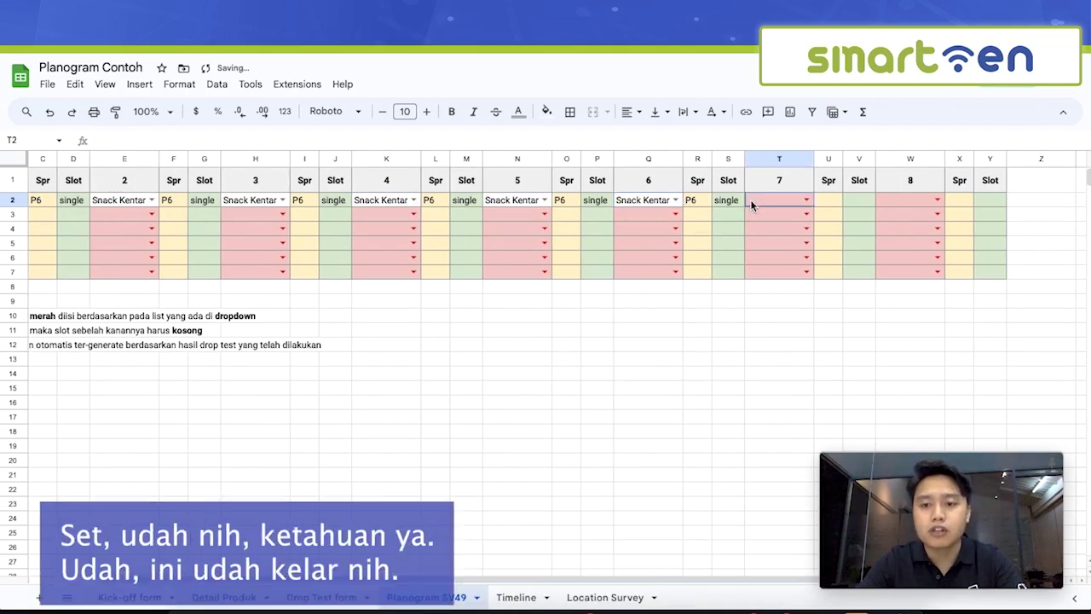
key(ctrl+v)
click(911, 199)
key(ctrl+v)
scroll(597, 256, left, 2)
scroll(405, 221, down, 2)
scroll(406, 221, up, 2)
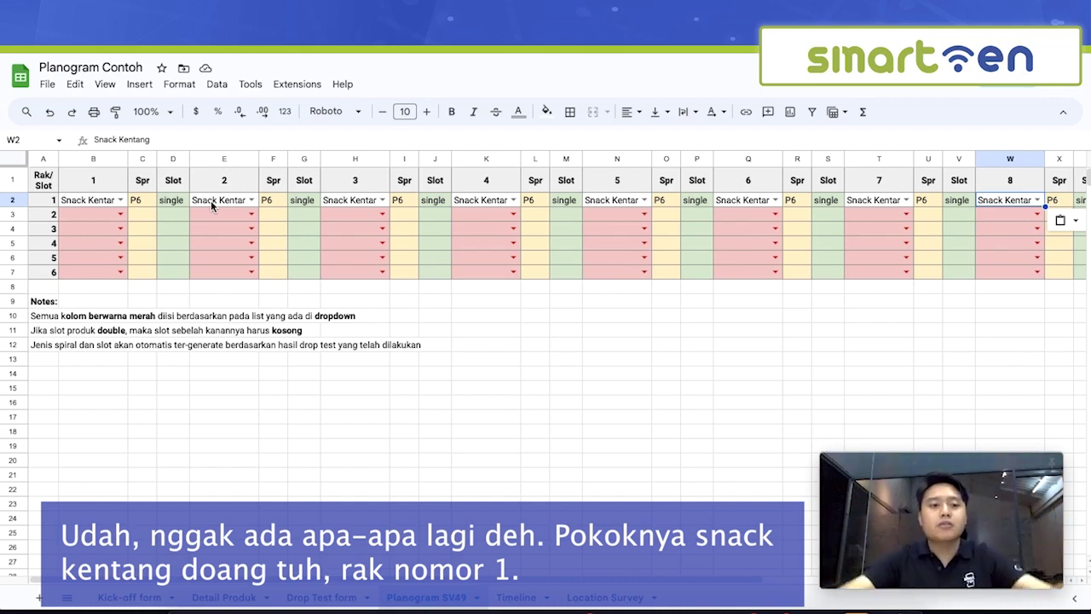
Assign Snack Coklat to slot 1 of rack 2 and locate slot 3 as the next fillable slot
click(72, 222)
click(120, 215)
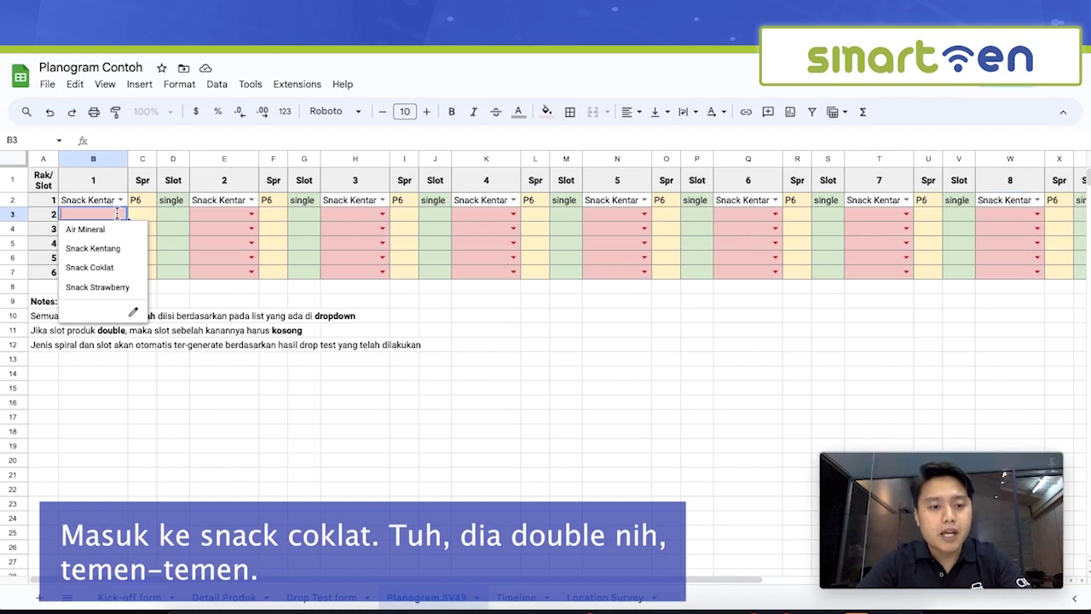
click(107, 266)
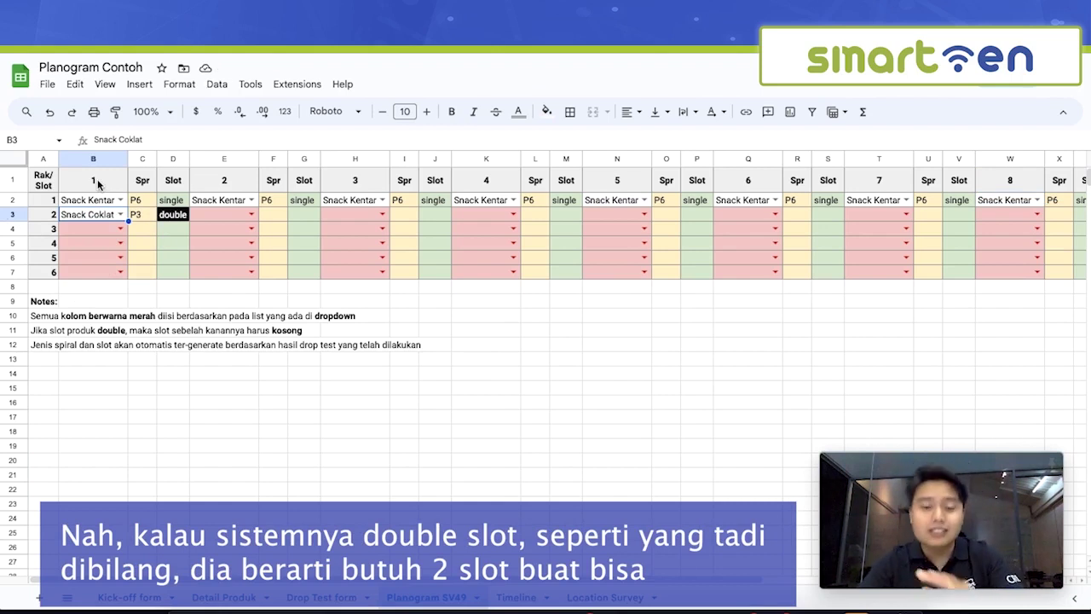
drag(96, 183, 242, 184)
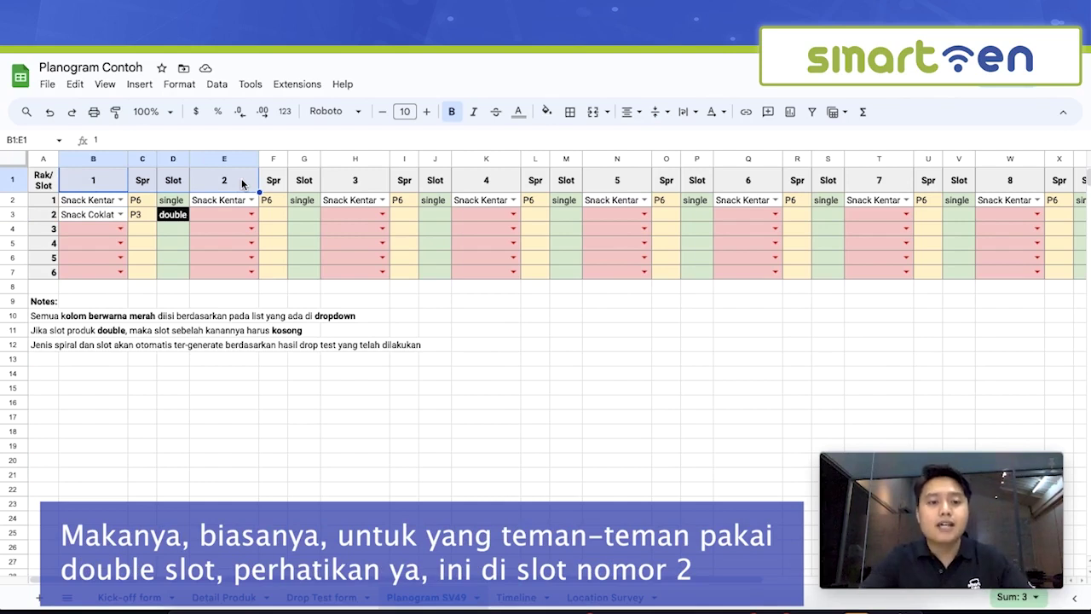
click(234, 215)
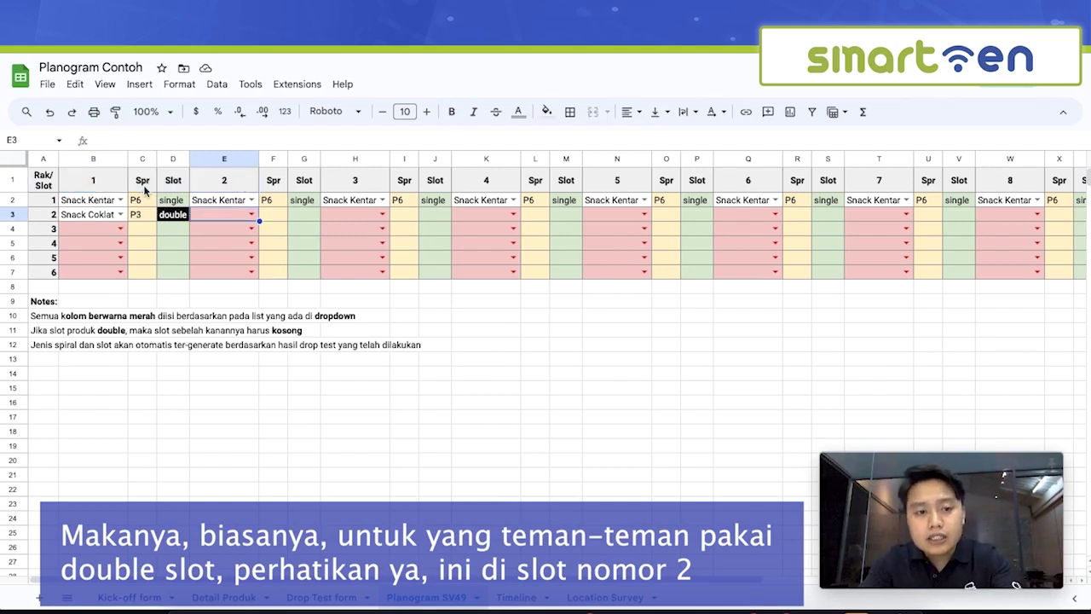
click(224, 190)
drag(224, 189, 221, 265)
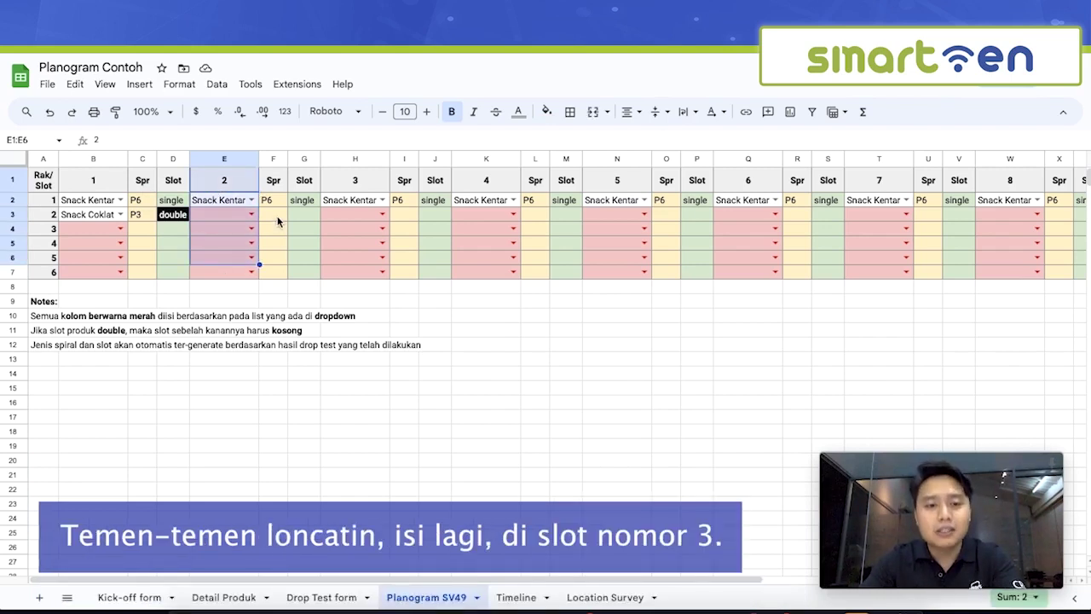
click(355, 217)
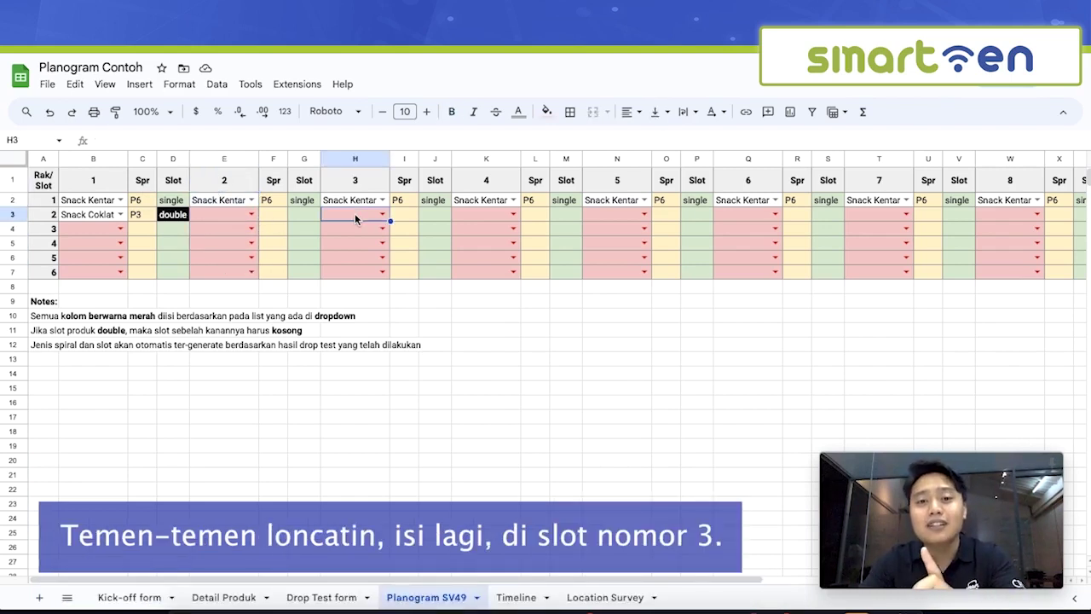
Copy Snack Coklat from slot 1 into slots 3, 5 and 7 of rack 2, skipping the even-numbered slots
click(88, 217)
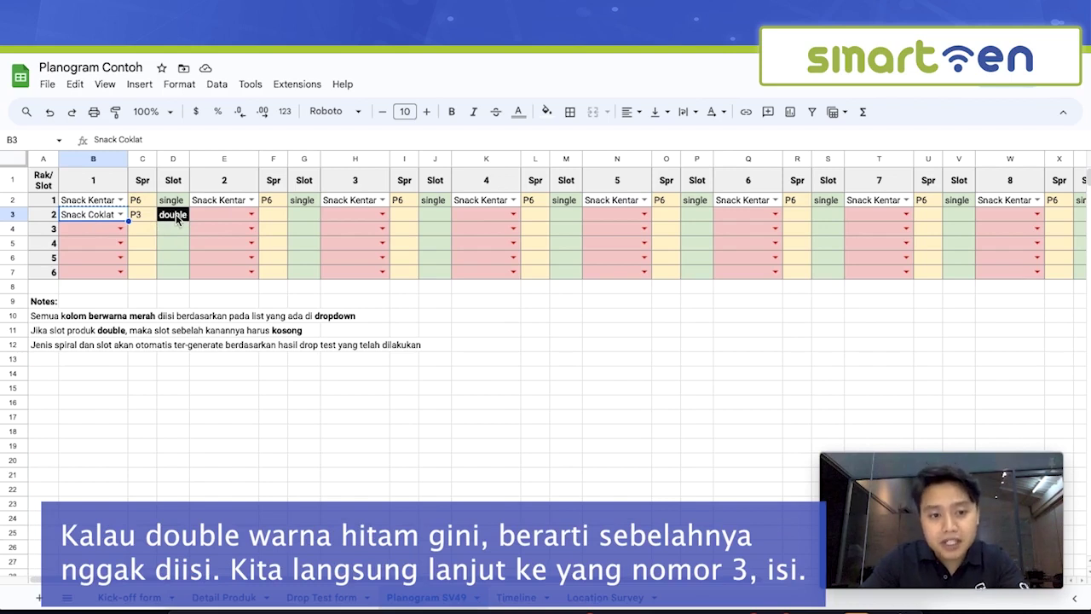
click(352, 215)
key(ctrl+v)
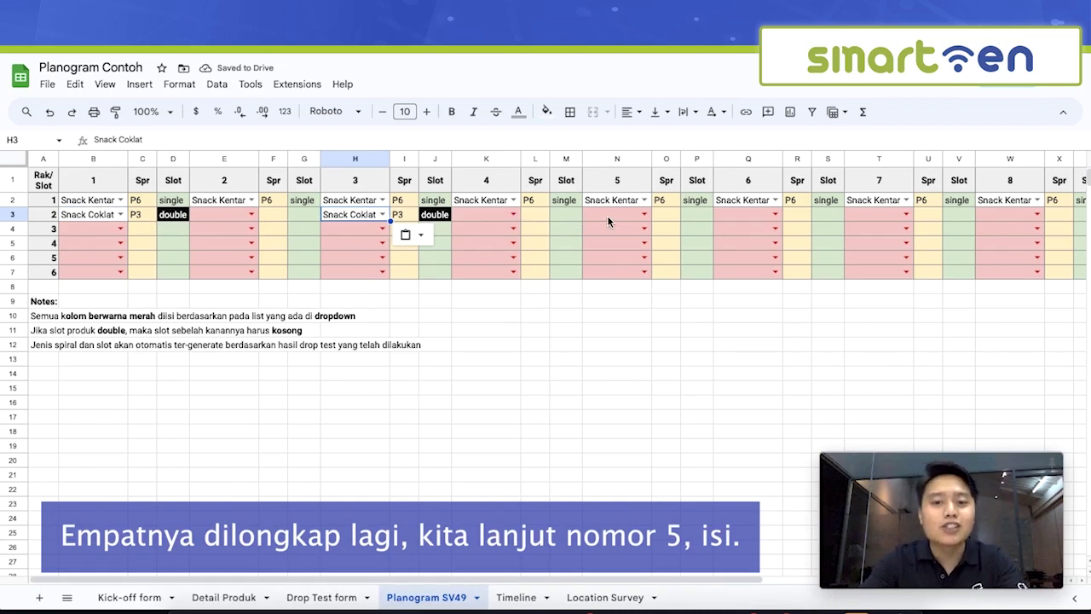
click(607, 215)
key(ctrl+v)
scroll(630, 218, right, 3)
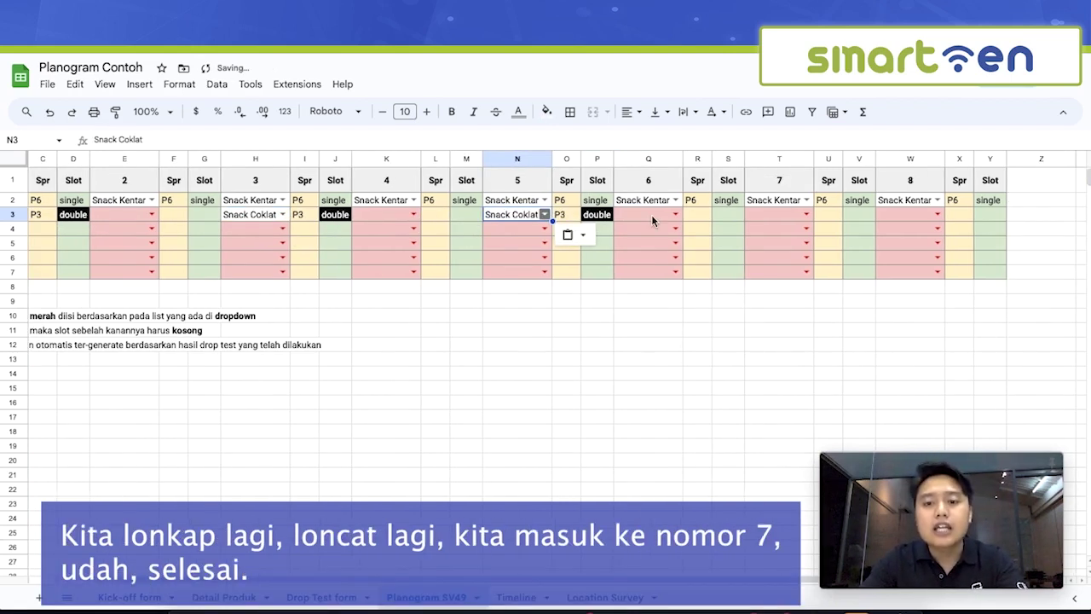
click(761, 215)
key(ctrl+v)
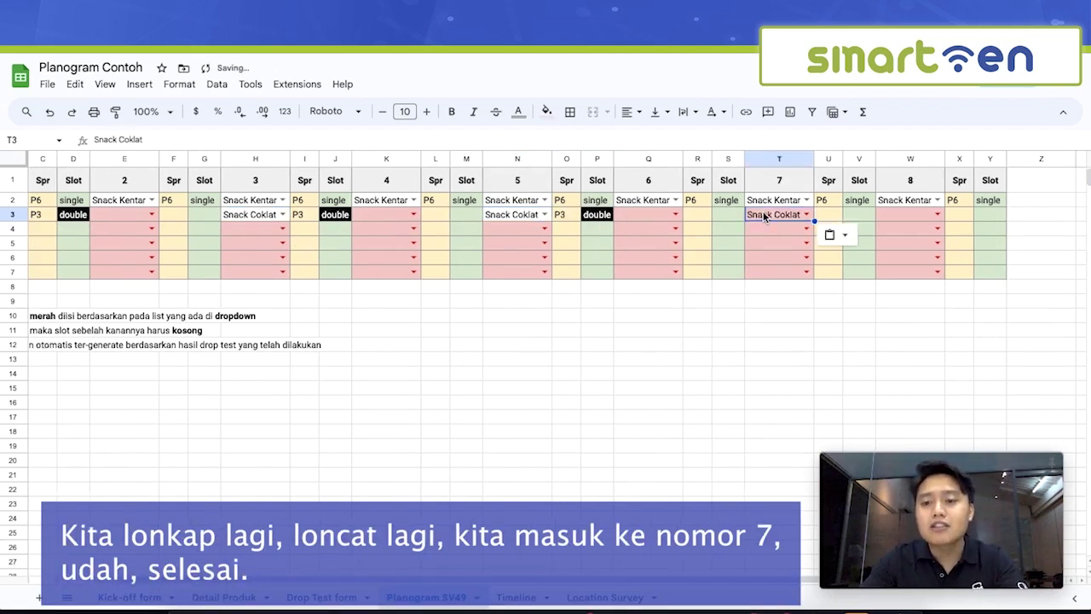
scroll(709, 221, right, 8)
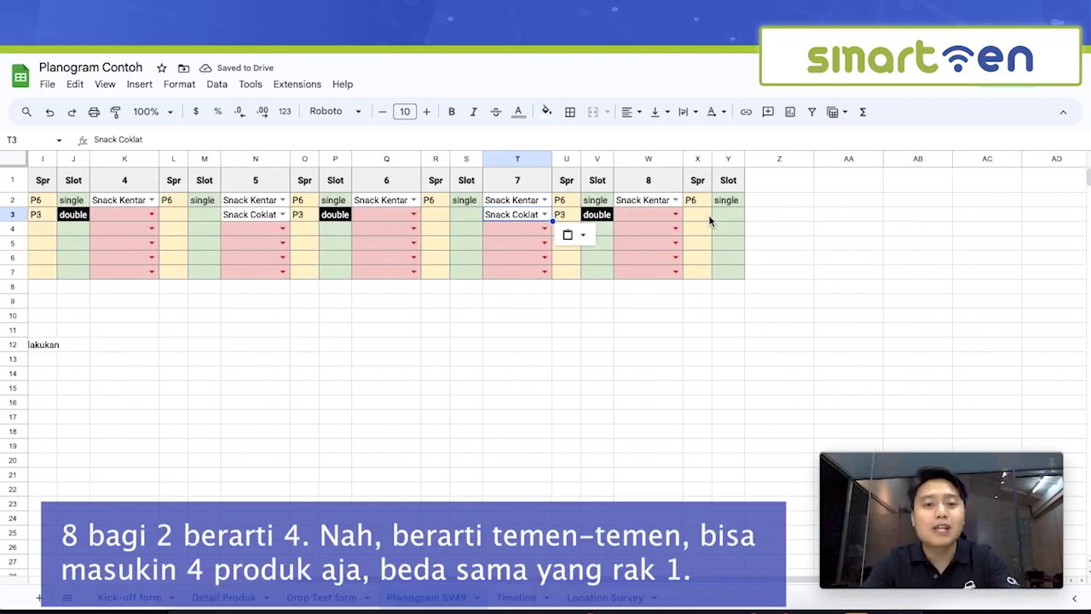
scroll(579, 216, left, 10)
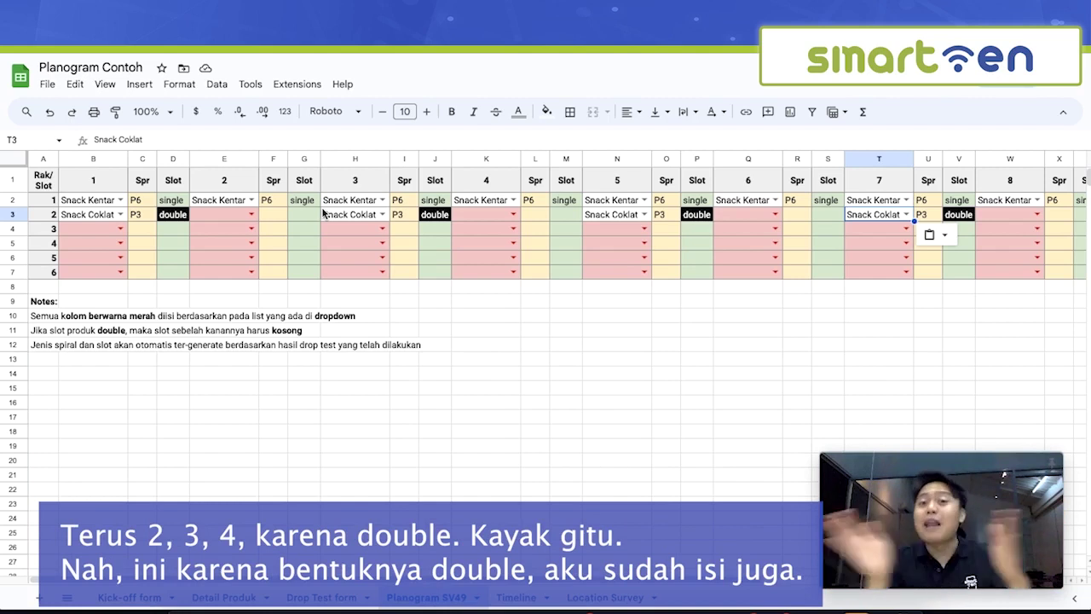
Assign Snack Strawberry to slot 1 of rack 3 in the planogram
click(122, 228)
click(104, 301)
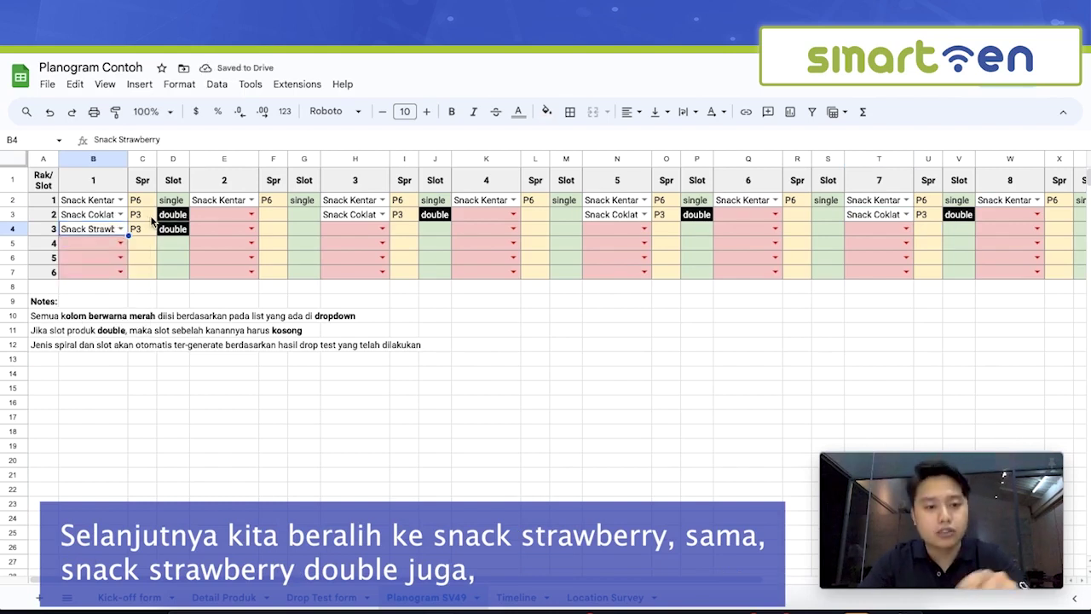
click(236, 227)
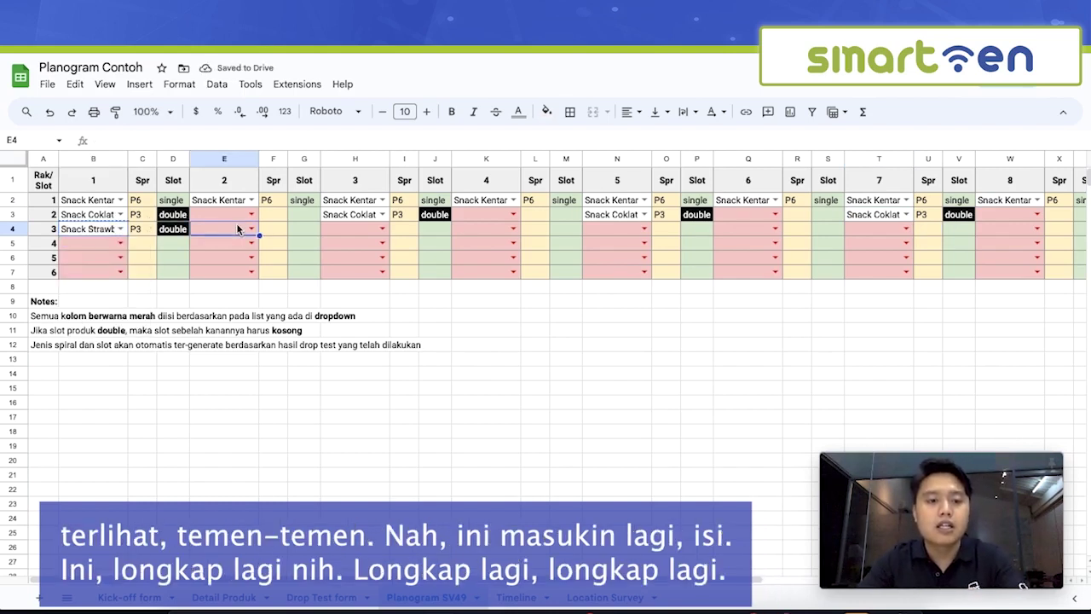
text(Snack Strawberry)
key(BackSpace)
Enter Snack Strawberry in slots 3 and 5 of rack 3, skipping the even-numbered slots
click(340, 225)
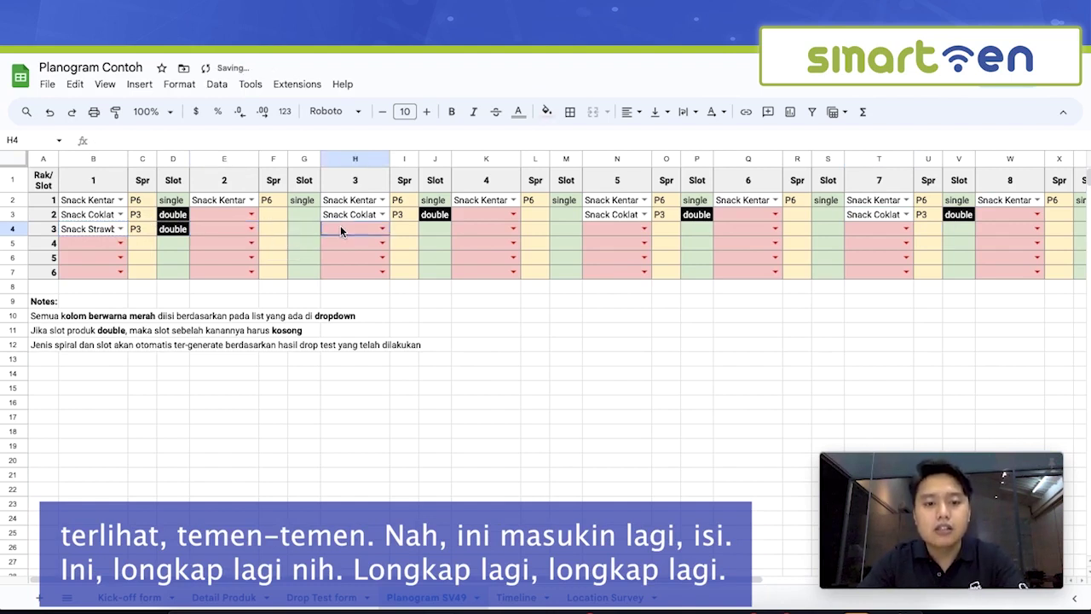
text(Snack Strawberry)
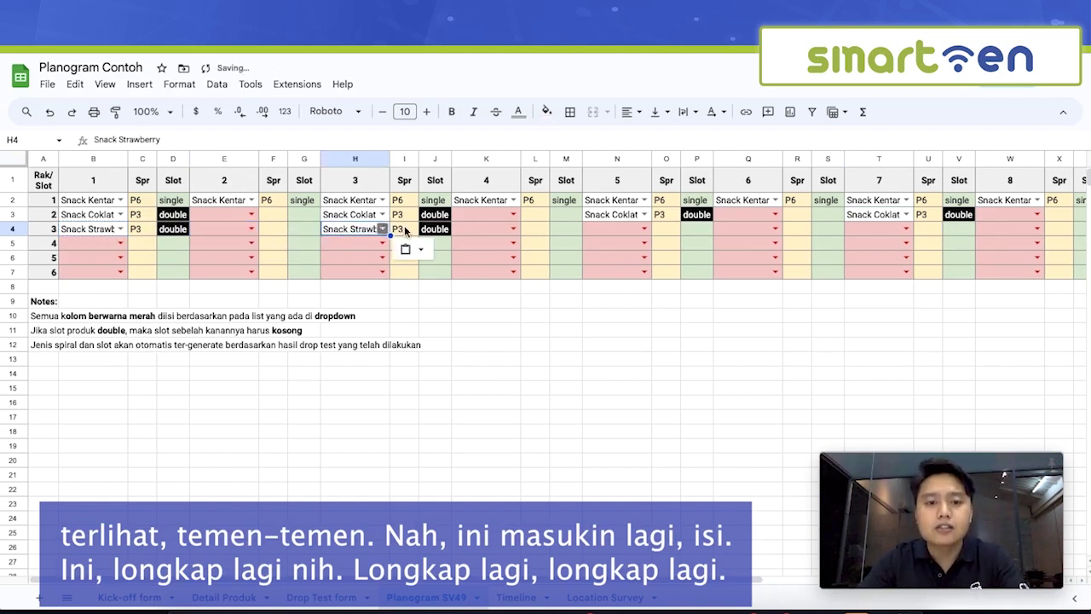
click(595, 229)
text(Snack Strawberry)
click(869, 219)
text(Snack Strawberry)
key(ctrl+z)
Fill slot 7 of rack 3 with Snack Strawberry
click(869, 226)
key(ctrl+v)
scroll(887, 249, right, 1)
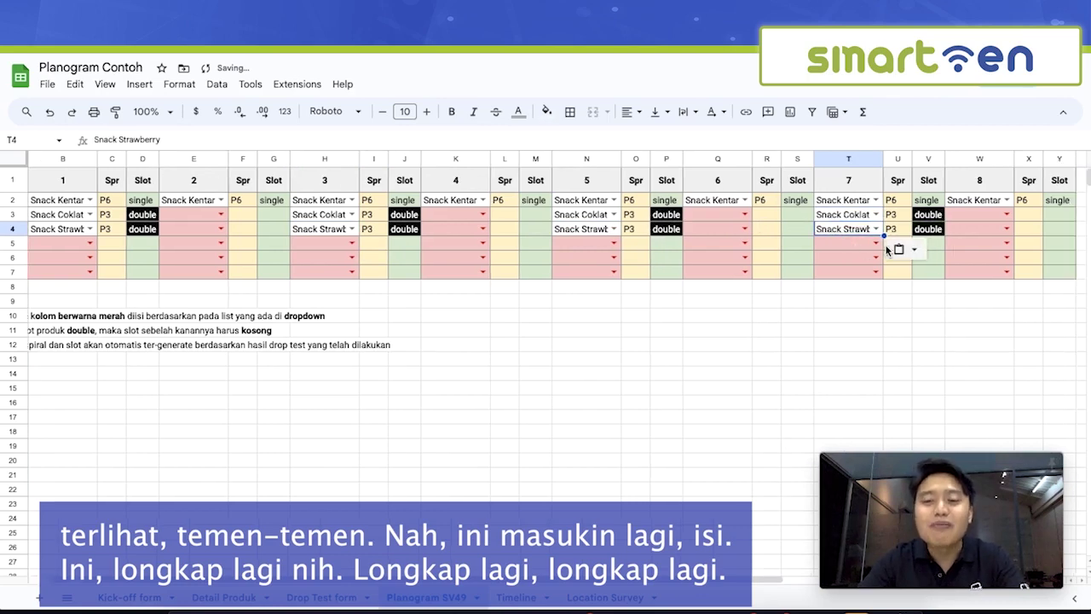
scroll(887, 249, right, 2)
scroll(861, 242, left, 5)
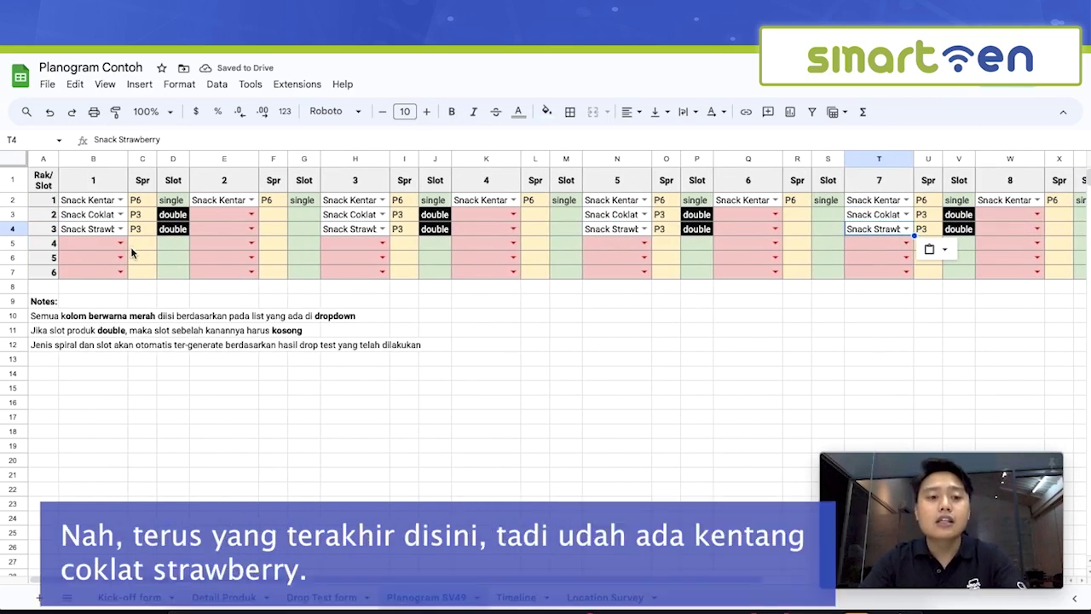
Assign Air Mineral to slot 1 of rack 4 and copy it to slot 1 of rack 5
click(120, 243)
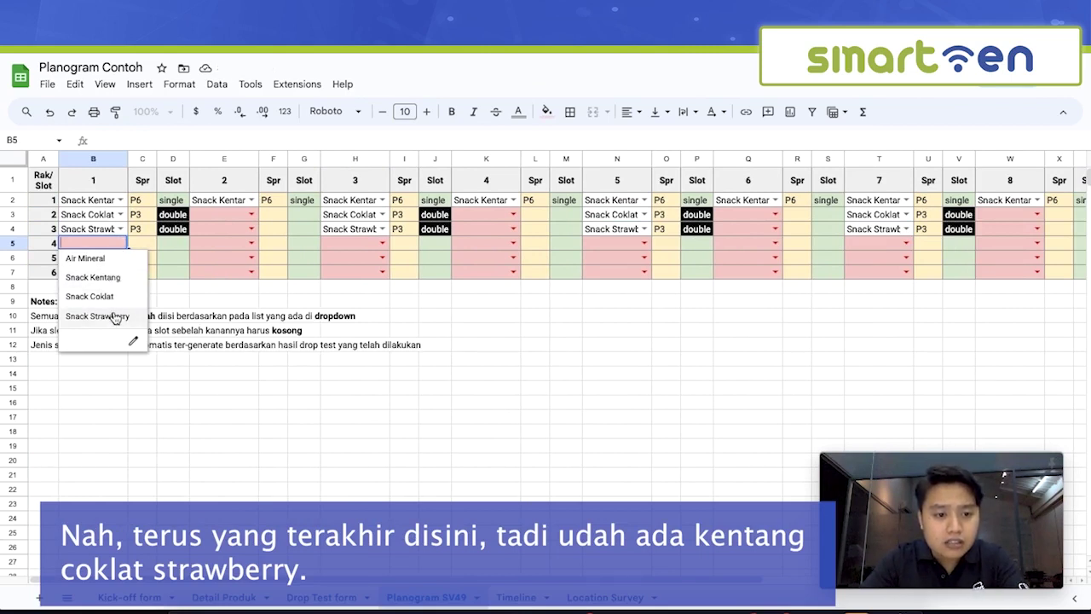
click(103, 259)
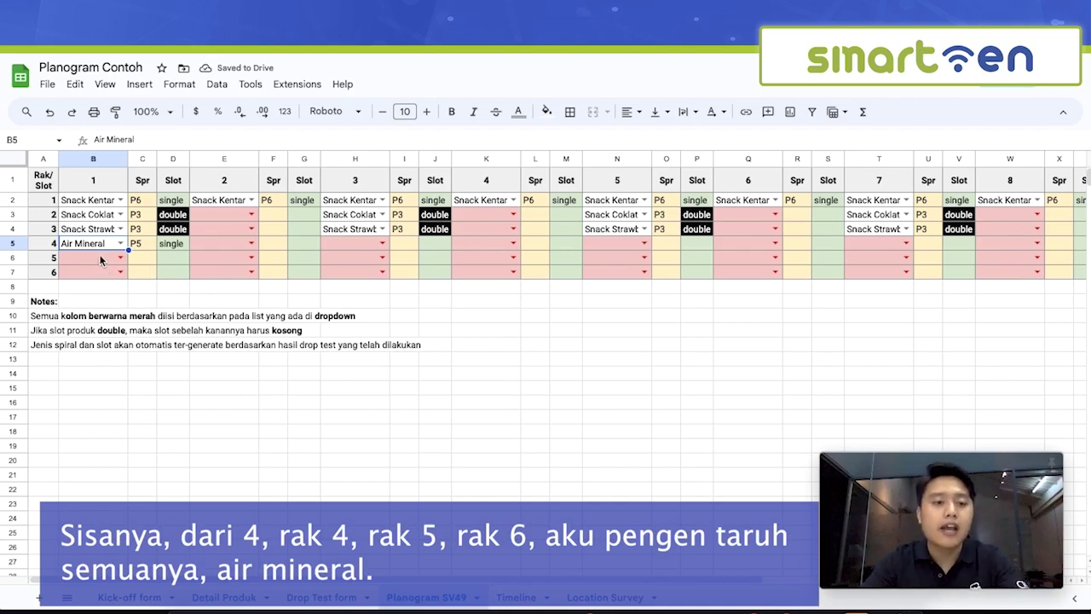
key(ctrl+c)
click(94, 257)
key(ctrl+v)
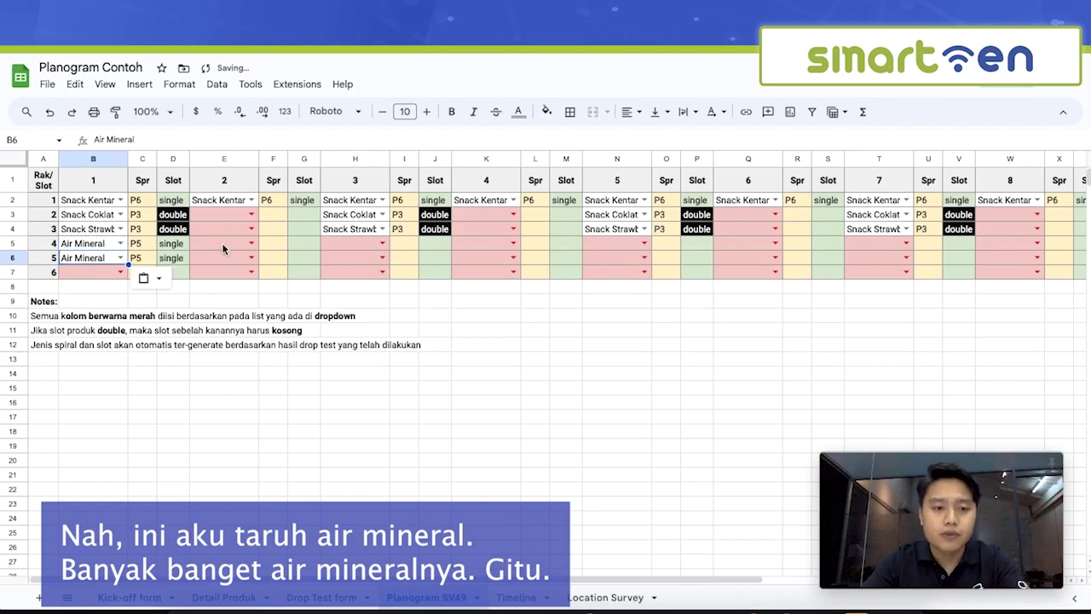
Paste Air Mineral into slots 2 and 3 of racks 4 and 5
click(224, 244)
key(ctrl+v)
click(233, 257)
key(ctrl+v)
click(361, 242)
key(ctrl+v)
click(361, 258)
key(ctrl+v)
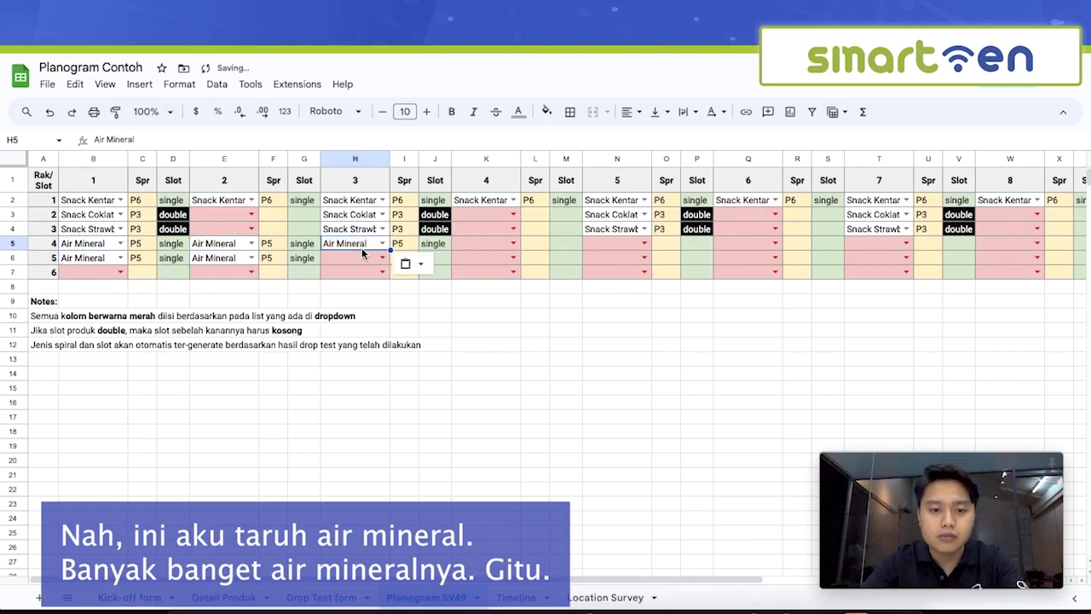
Paste Air Mineral into slots 4 and 5 of racks 4 and 5
click(486, 255)
key(ctrl+v)
click(486, 243)
key(ctrl+v)
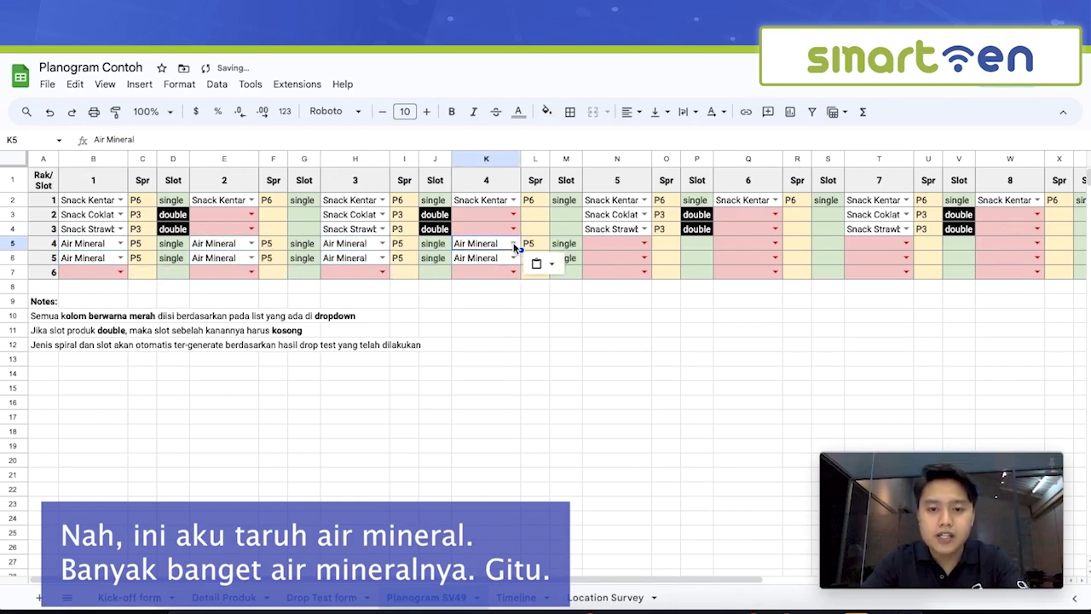
click(604, 242)
key(ctrl+v)
click(616, 257)
key(ctrl+v)
Paste Air Mineral into slots 6 and 7 of racks 4 and 5
click(743, 242)
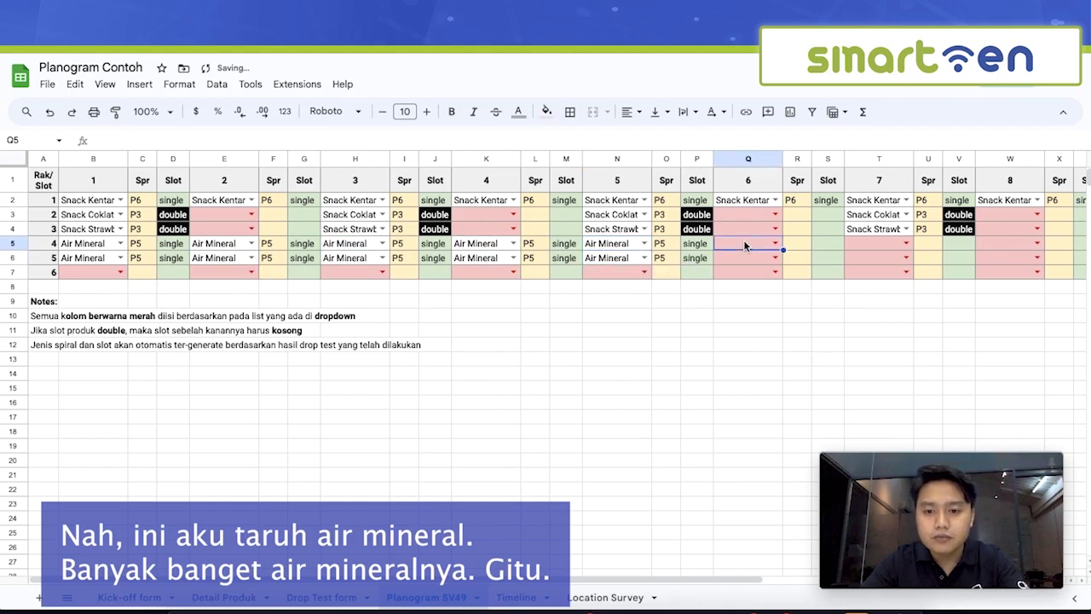
key(ctrl+v)
click(748, 257)
key(ctrl+v)
click(871, 244)
key(ctrl+v)
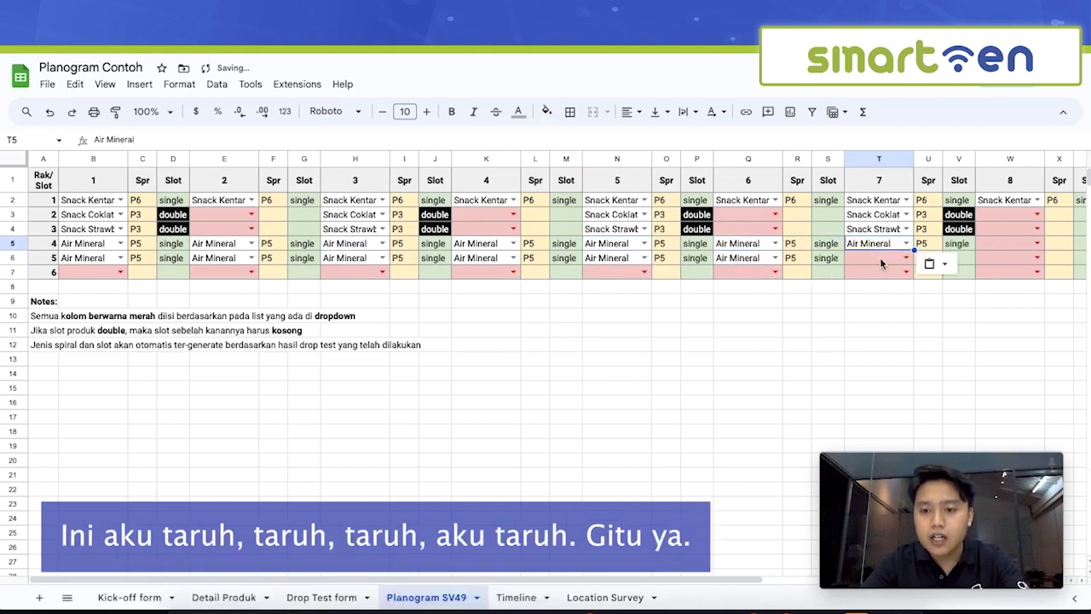
click(870, 257)
key(ctrl+v)
Complete racks 4 and 5 by pasting Air Mineral into slot 8 of each
click(995, 246)
key(ctrl+v)
click(1005, 258)
key(ctrl+v)
scroll(938, 260, right, 3)
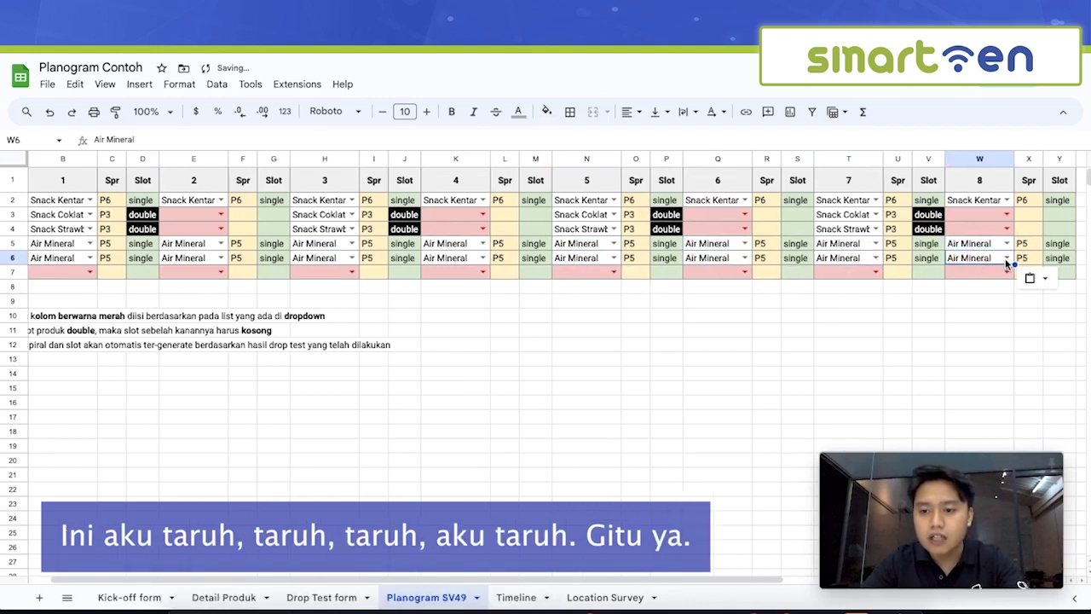
scroll(918, 266, left, 3)
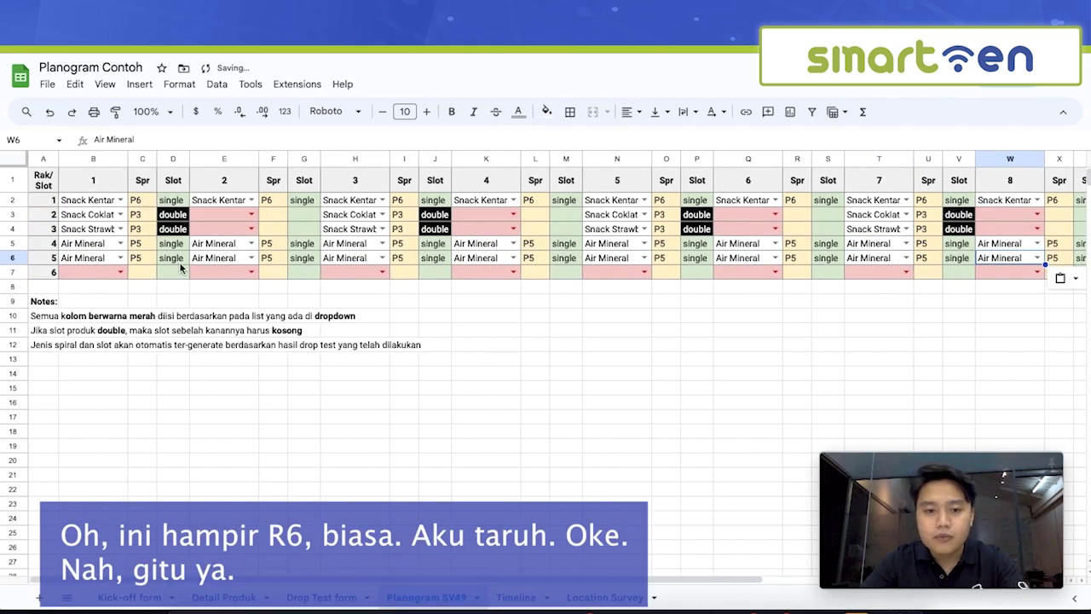
Fill slots 1, 2 and 3 of rack 6 with Air Mineral
click(80, 266)
key(ctrl+v)
click(223, 264)
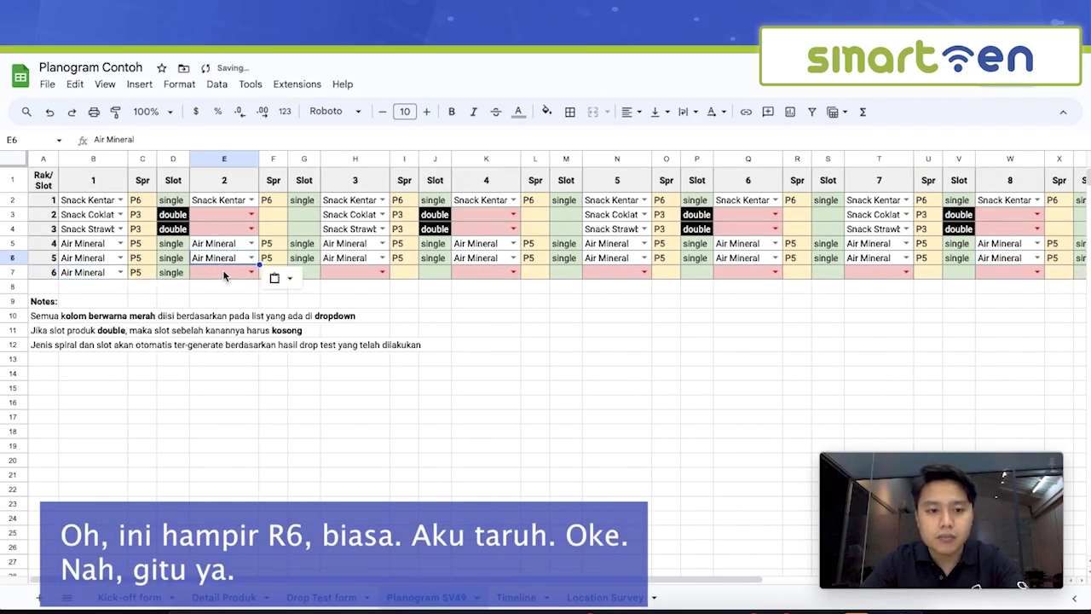
click(224, 272)
key(ctrl+v)
click(352, 272)
key(ctrl+v)
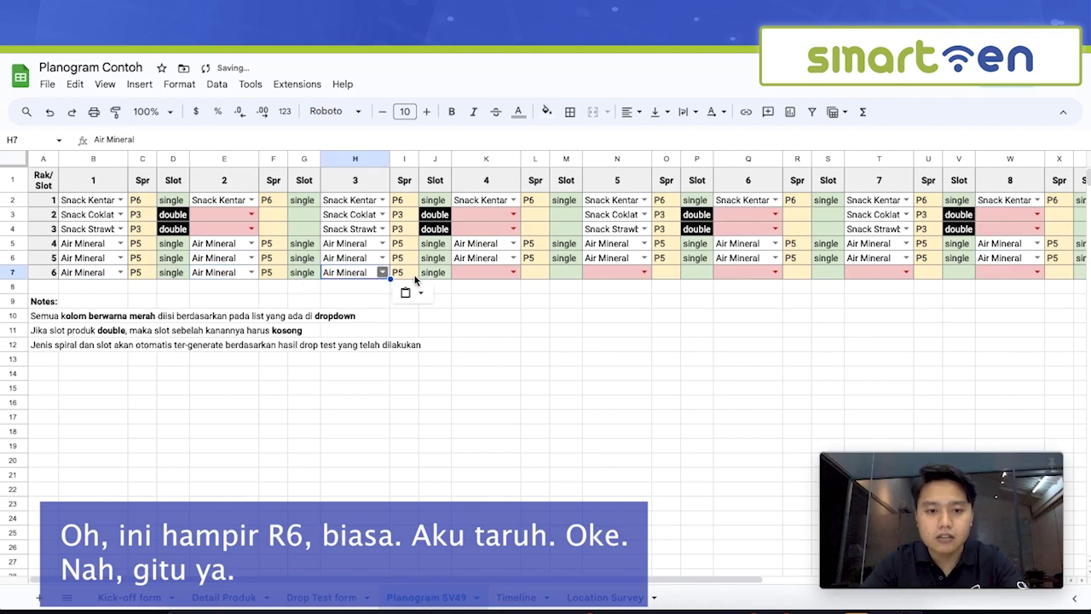
Fill slots 4, 5 and 6 of rack 6 with Air Mineral
click(482, 272)
key(ctrl+v)
click(610, 272)
key(ctrl+v)
click(733, 272)
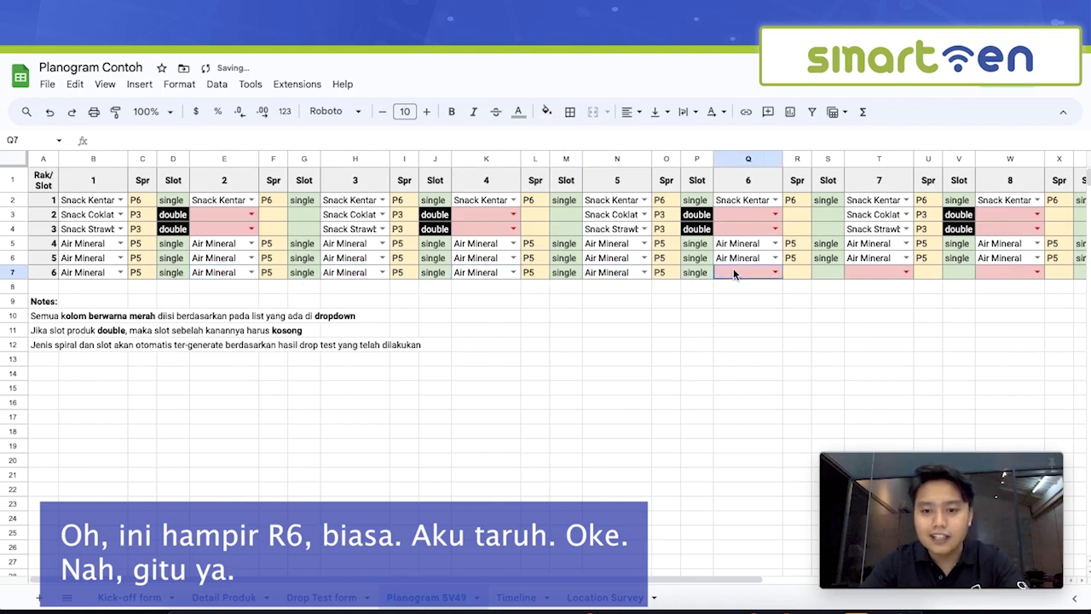
key(ctrl+v)
Complete rack 6 by filling slots 7 and 8 with Air Mineral
click(879, 272)
key(ctrl+v)
scroll(887, 272, right, 2)
click(904, 267)
key(ctrl+v)
scroll(727, 273, left, 2)
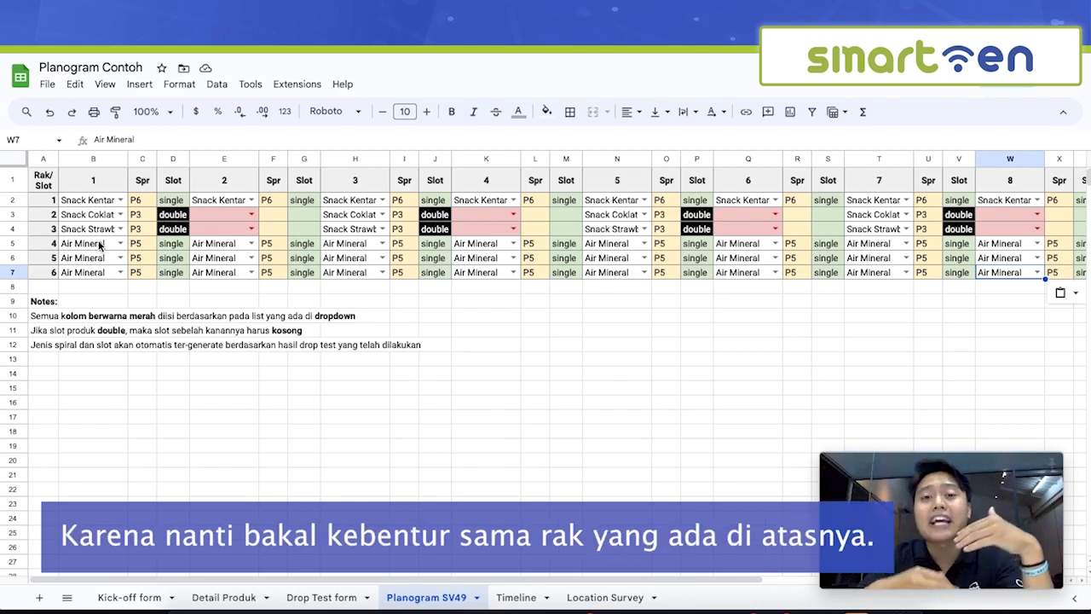
Delete the entire rack 6 row from the planogram
click(13, 272)
right_click(13, 272)
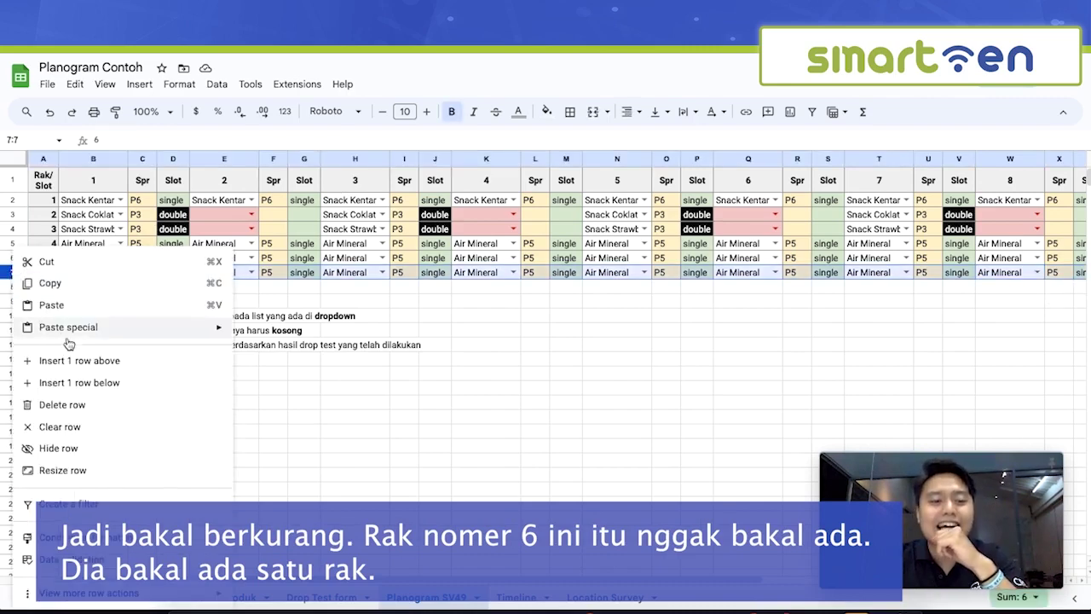
click(84, 404)
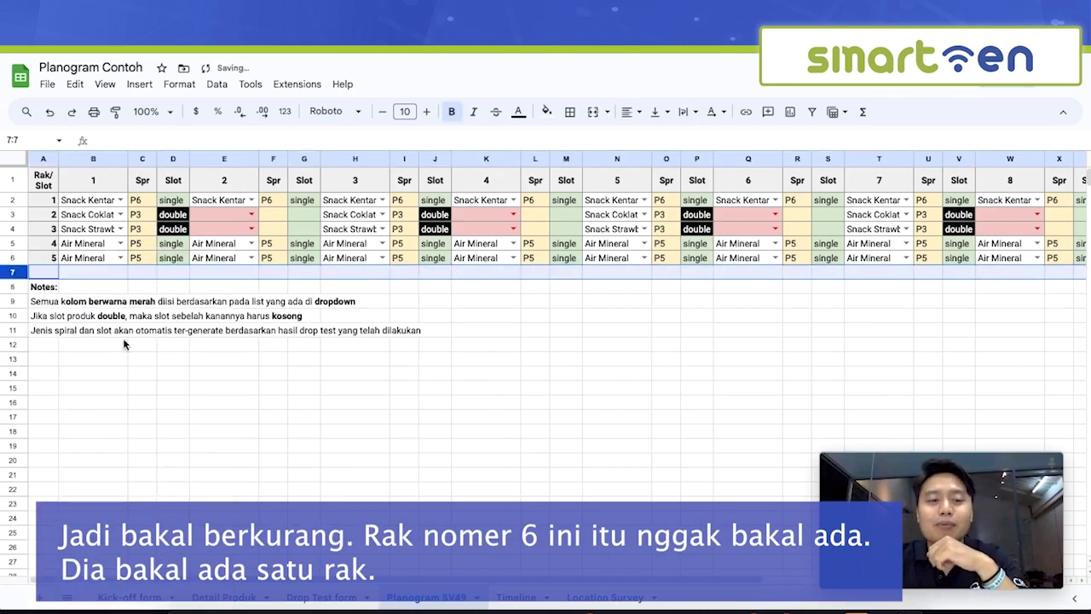
click(179, 288)
Review the product assignments across racks 1 to 5 and slots 1 to 8 of the planogram
scroll(101, 276, right, 3)
scroll(101, 276, left, 3)
click(85, 228)
drag(86, 199, 994, 261)
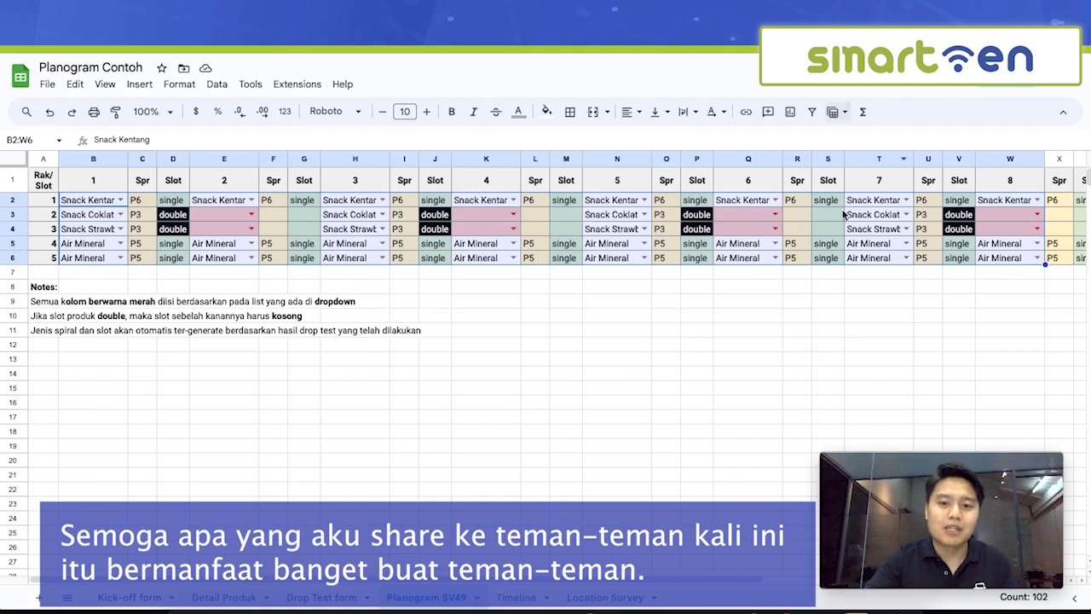
click(794, 277)
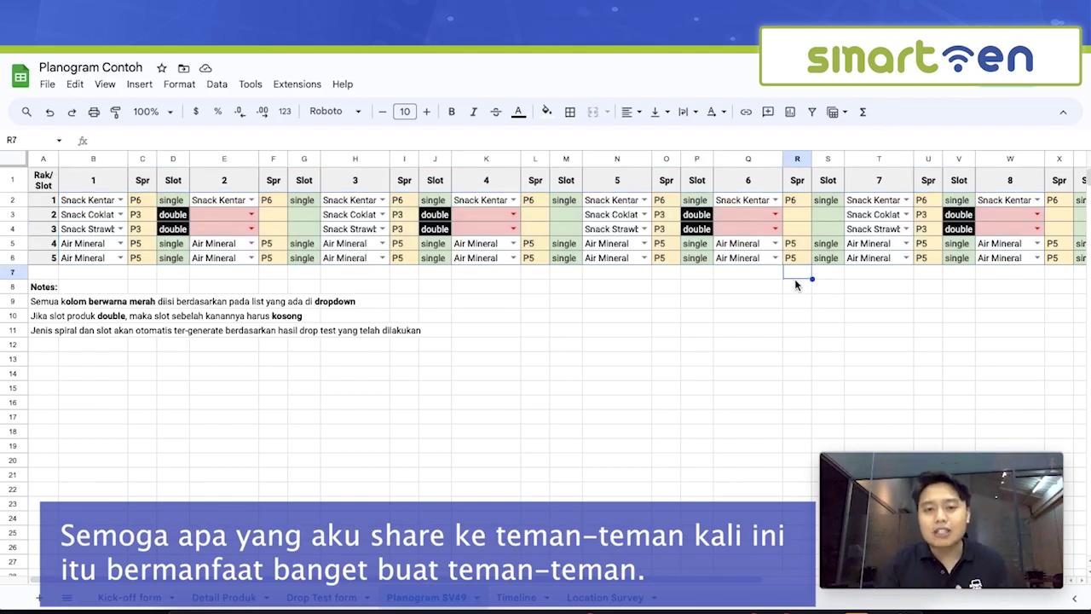